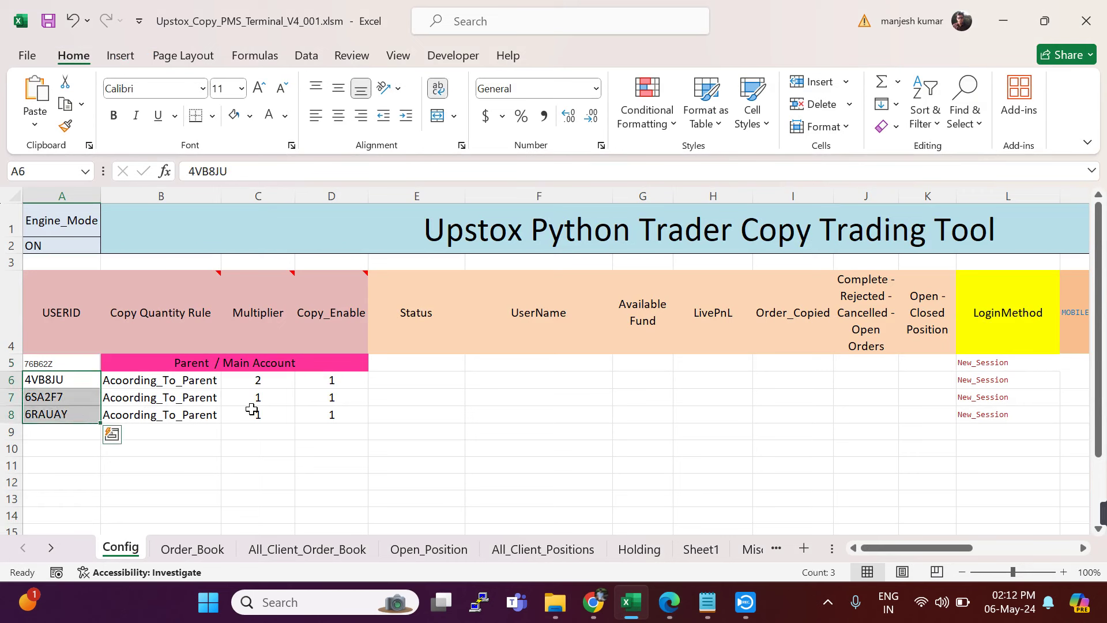
Step: Check the first child account's multiplier of 2 in C6
{"action": "left_click", "coordinate": [272, 383]}
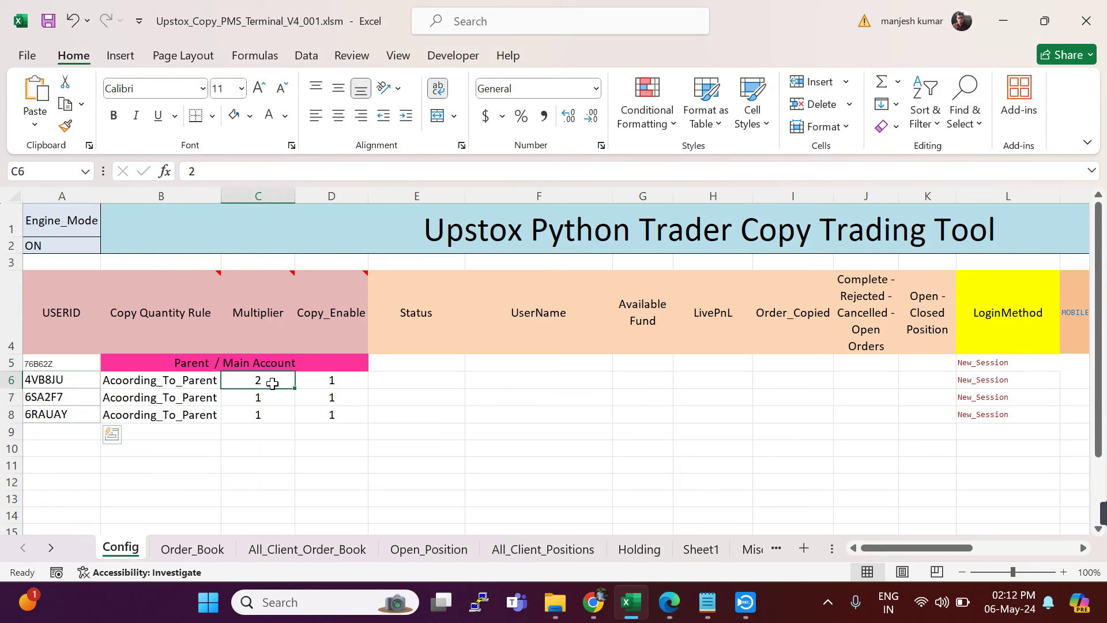
{"action": "left_click", "coordinate": [396, 363]}
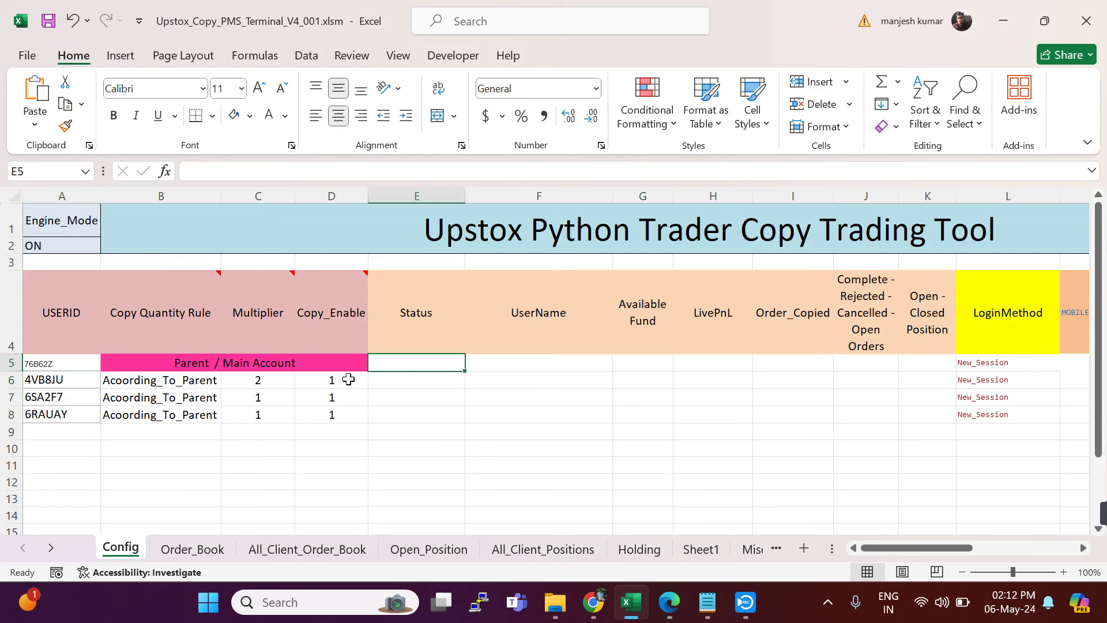
{"action": "left_click", "coordinate": [264, 385]}
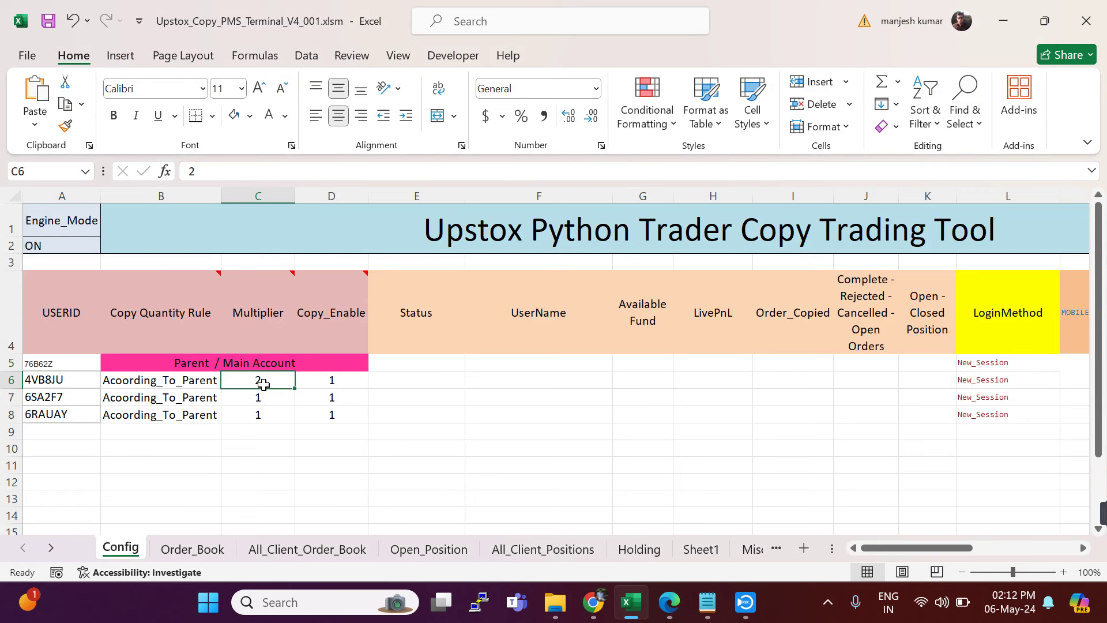
{"action": "left_click", "coordinate": [388, 366]}
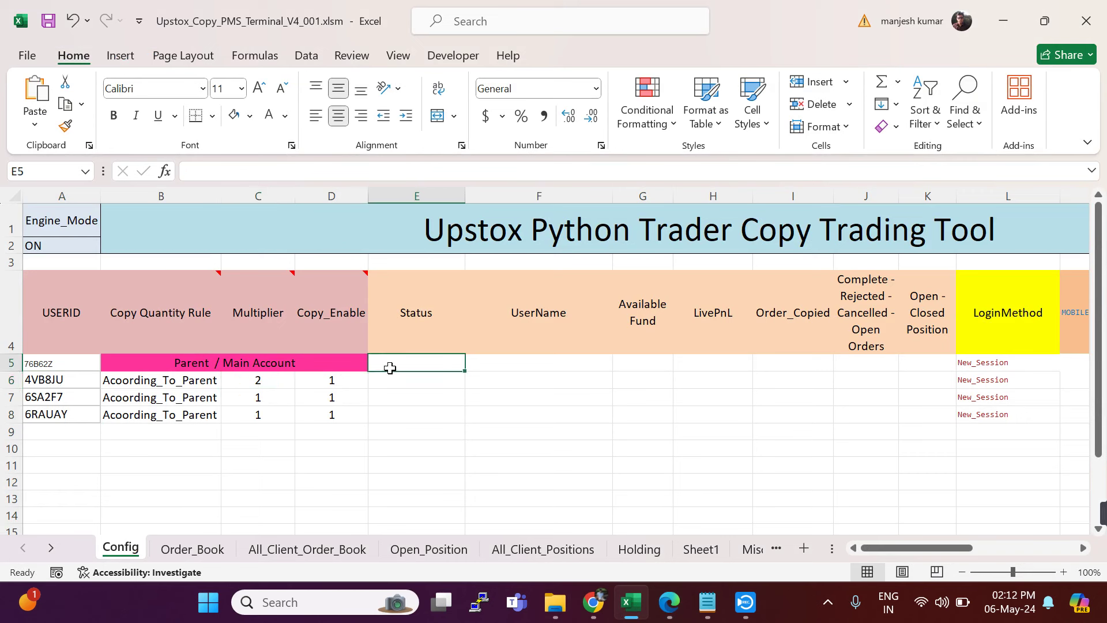
{"action": "left_click", "coordinate": [272, 386]}
{"action": "left_click", "coordinate": [397, 364]}
{"action": "left_click", "coordinate": [259, 380]}
Step: Enter 0.5 as the second child's multiplier in C7, then confirm the third child's multiplier is 1
{"action": "left_click", "coordinate": [276, 397]}
{"action": "type", "text": "0.5"}
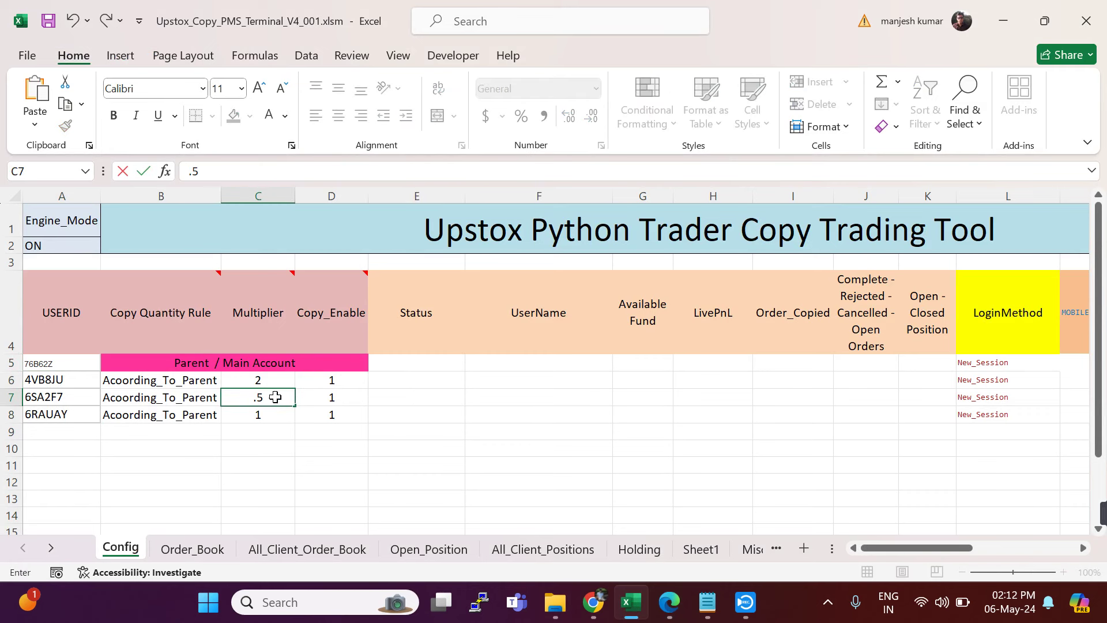
{"action": "key", "text": "Return"}
{"action": "left_click", "coordinate": [395, 363]}
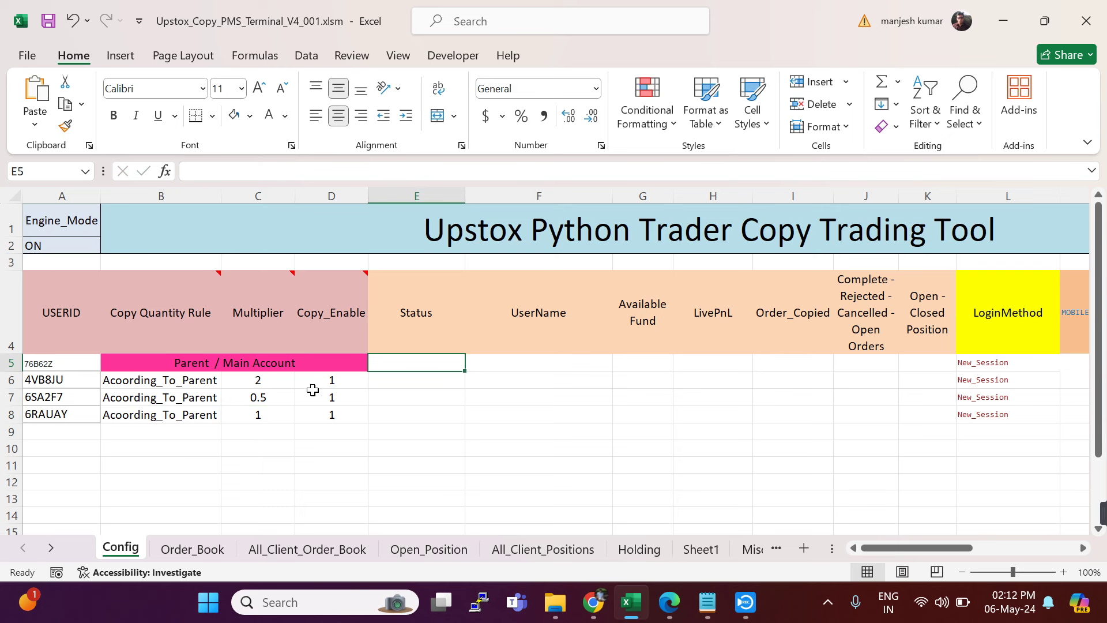
{"action": "left_click", "coordinate": [283, 396]}
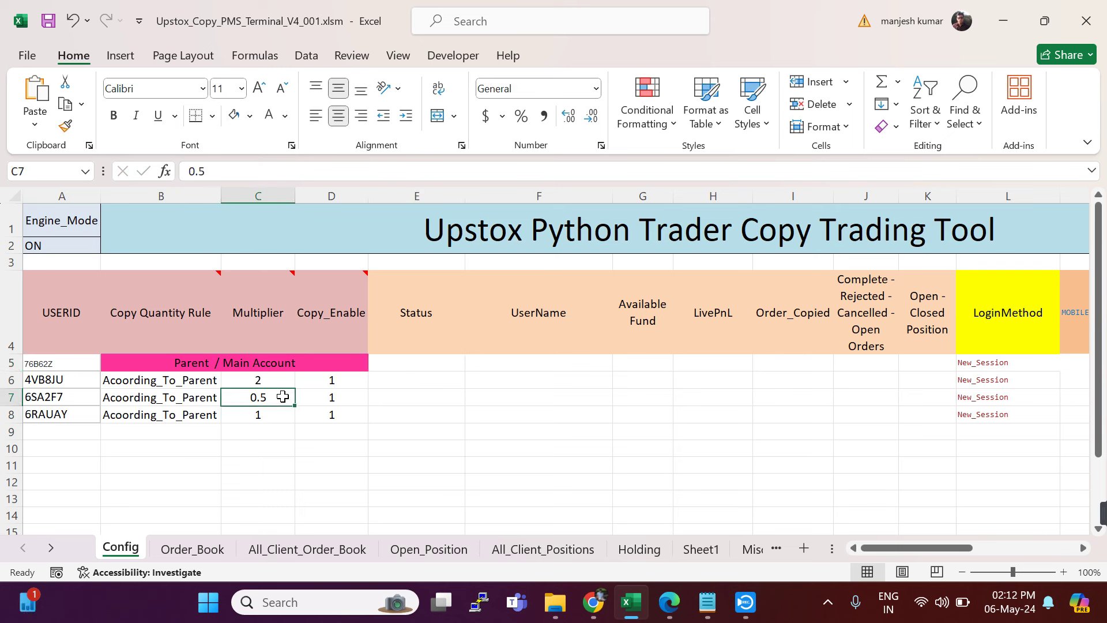
{"action": "left_click", "coordinate": [331, 428]}
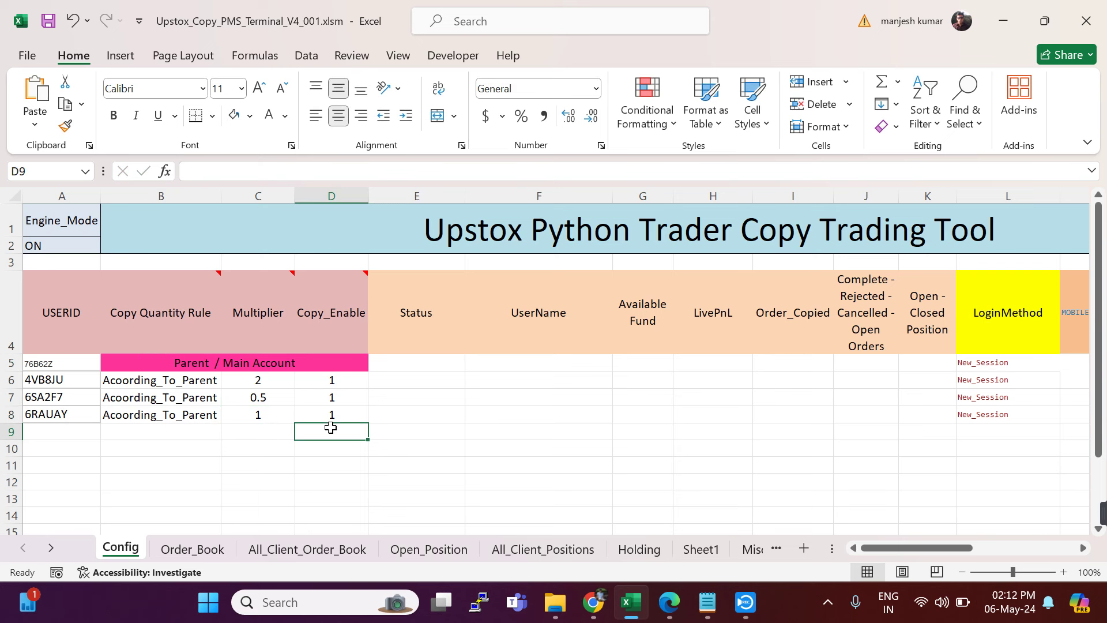
{"action": "left_click", "coordinate": [257, 417]}
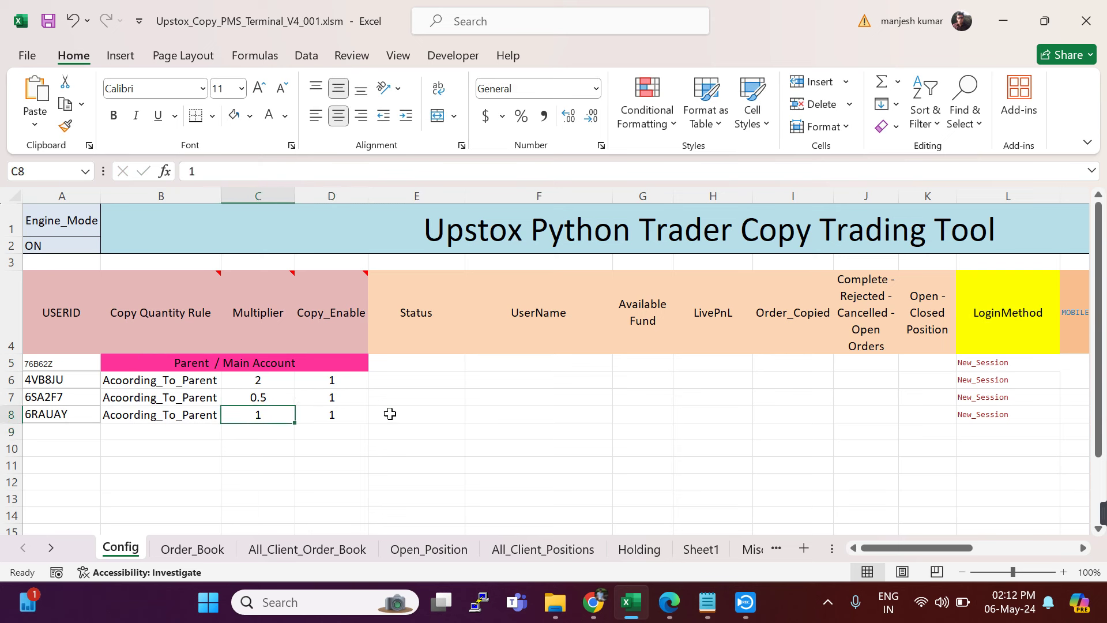
Step: Load the shared PMS copy trading tool link from tinyurl in a new browser tab
{"action": "mouse_move", "coordinate": [545, 603]}
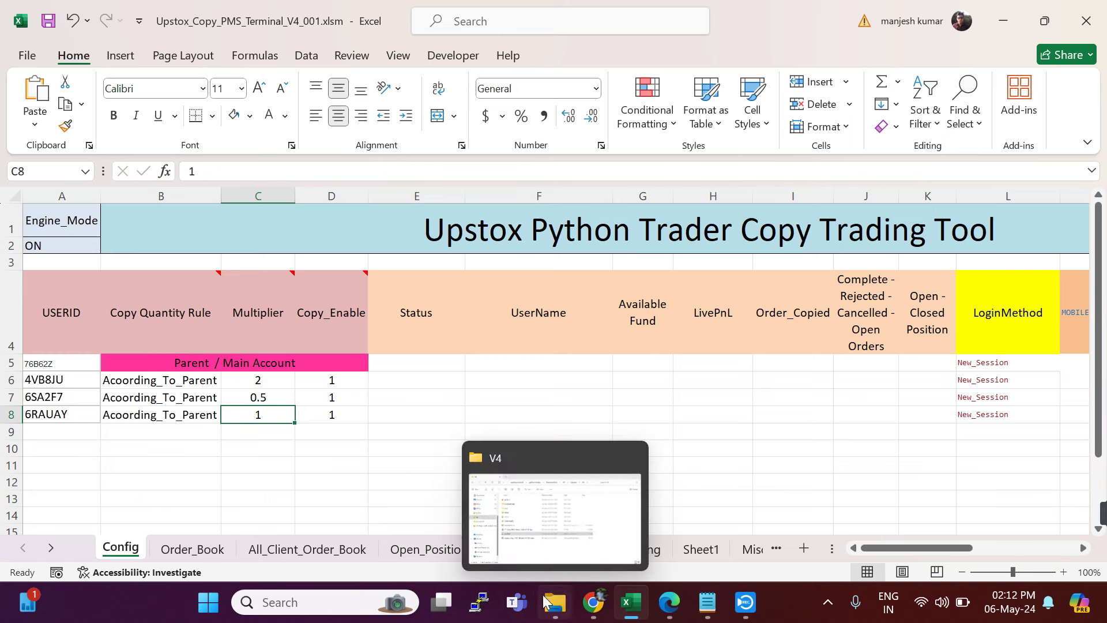
{"action": "mouse_move", "coordinate": [592, 603]}
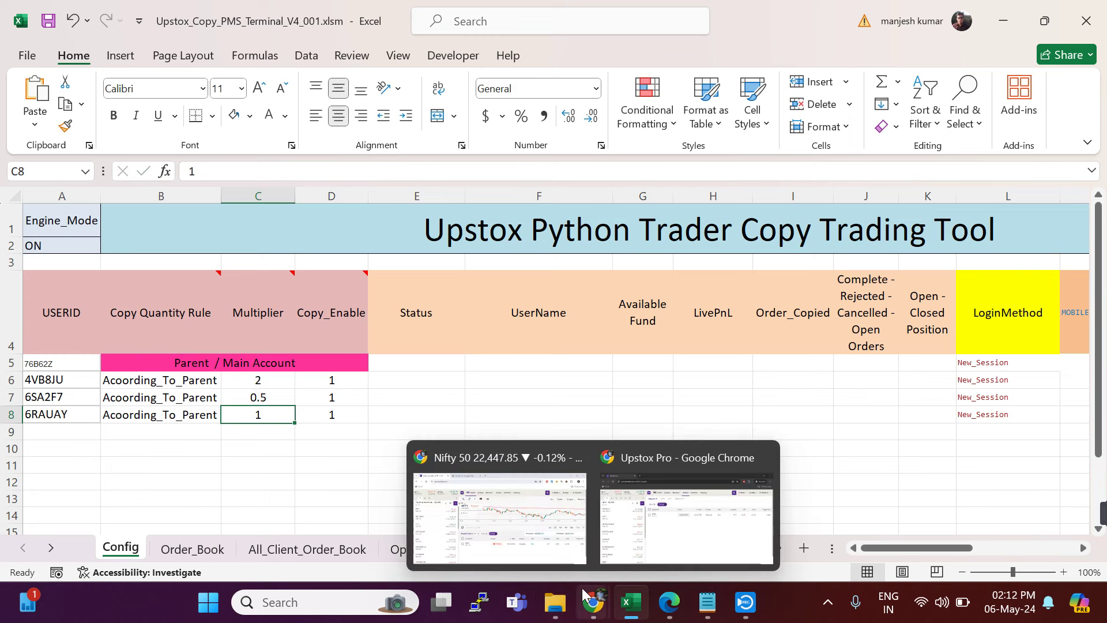
{"action": "left_click", "coordinate": [545, 548]}
{"action": "left_click", "coordinate": [312, 11]}
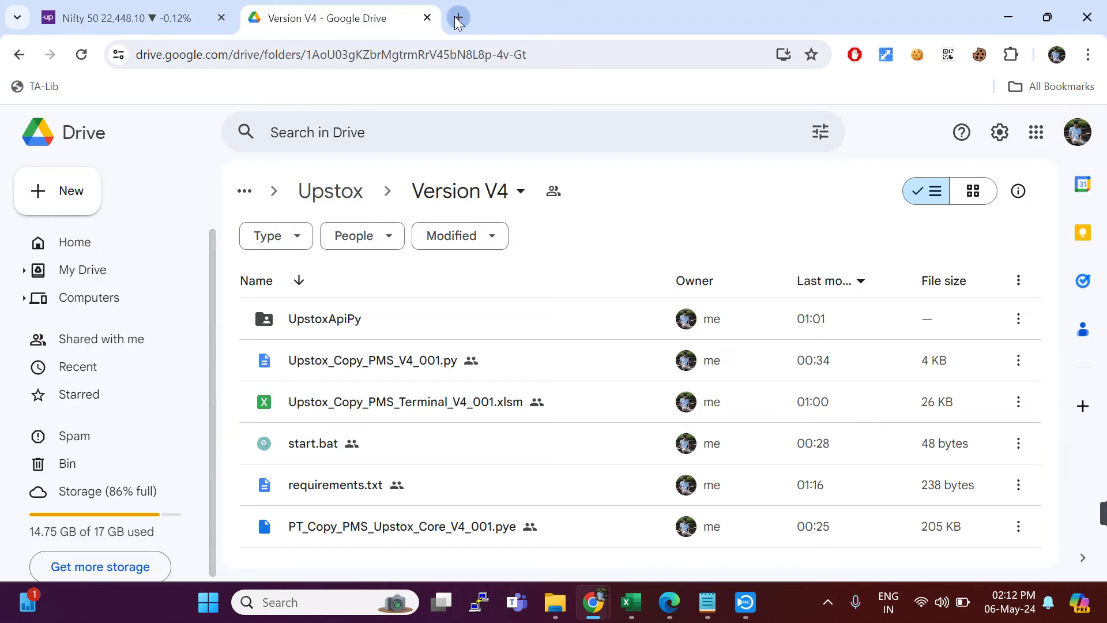
{"action": "left_click", "coordinate": [457, 21]}
{"action": "type", "text": "tin"}
{"action": "key", "text": "Down"}
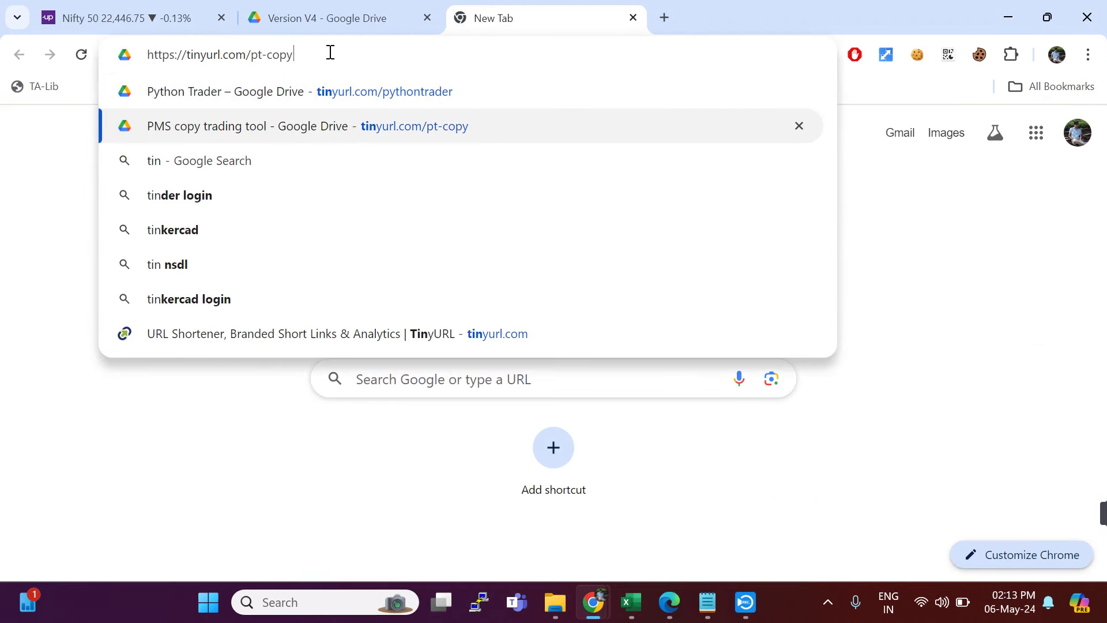
{"action": "key", "text": "Return"}
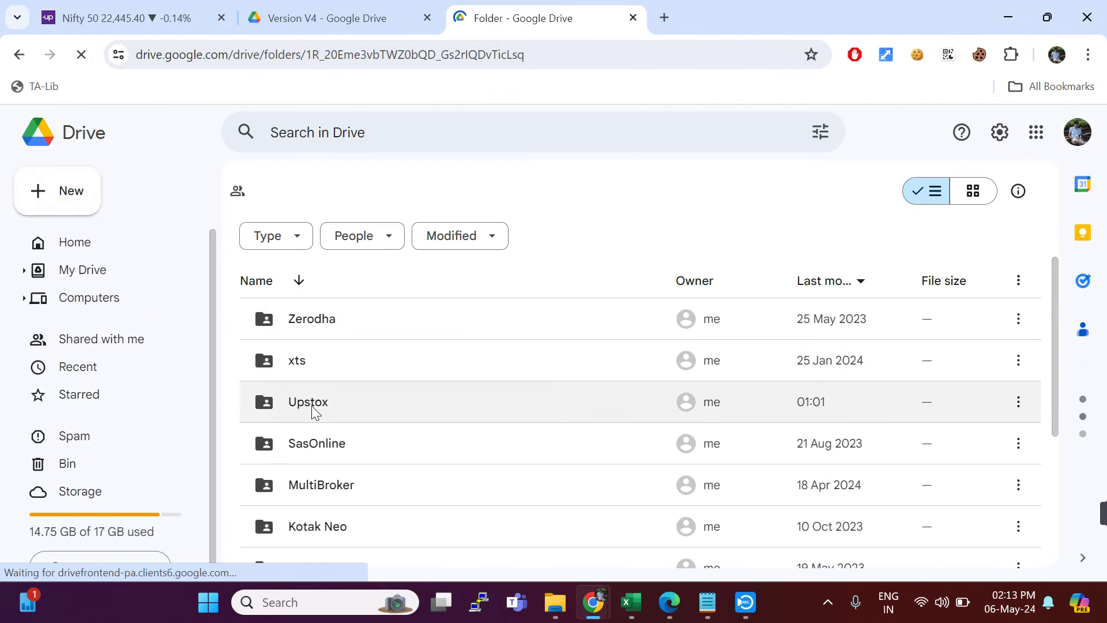
Step: Open the Upstox folder, view Version V4's options, and bring up the local V4 folder
{"action": "left_click", "coordinate": [312, 406]}
{"action": "double_click", "coordinate": [312, 406]}
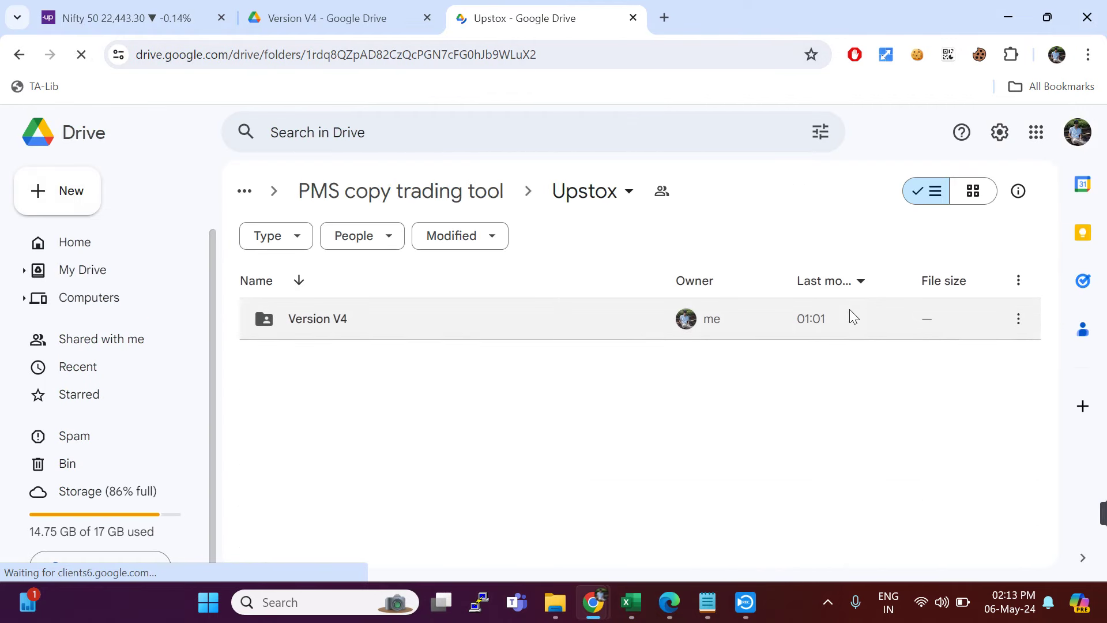
{"action": "left_click", "coordinate": [1016, 322]}
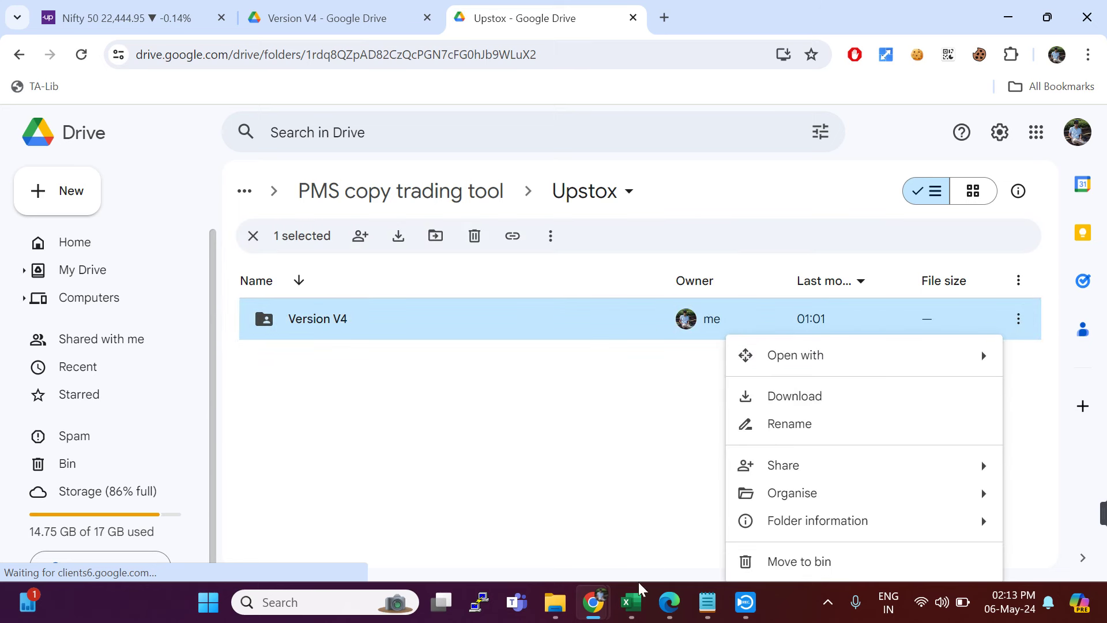
{"action": "left_click", "coordinate": [556, 545]}
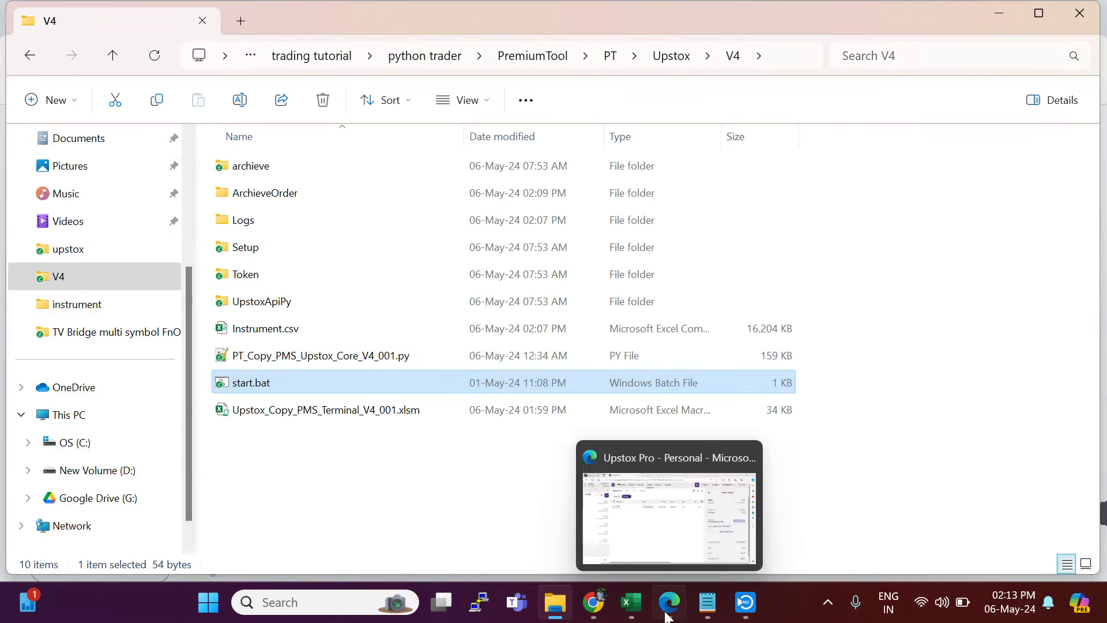
{"action": "left_click", "coordinate": [630, 603]}
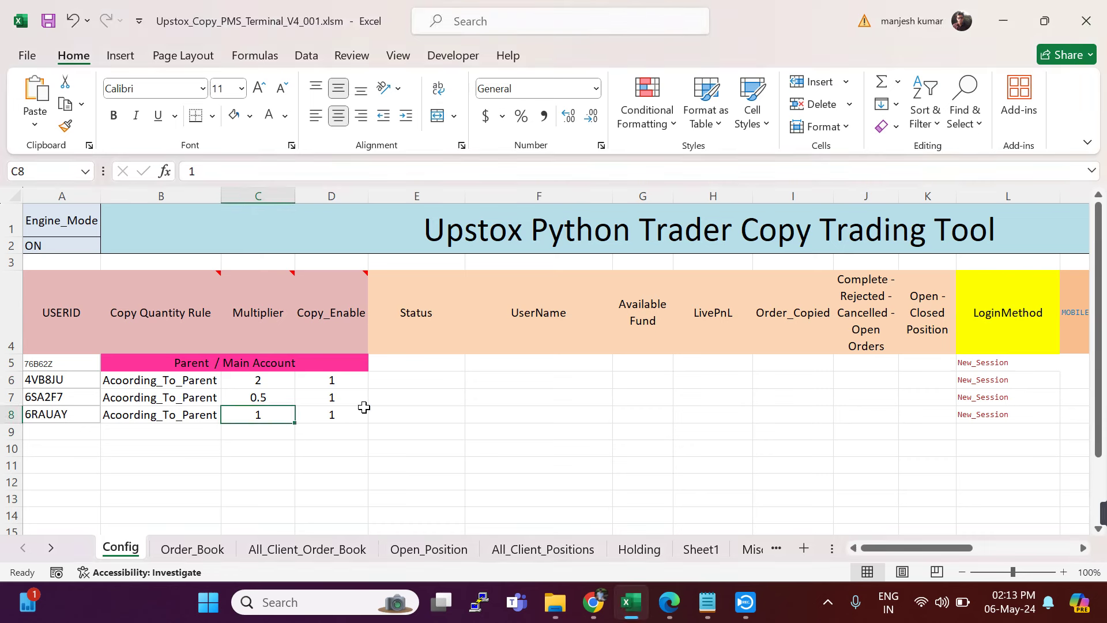
{"action": "left_click", "coordinate": [82, 364]}
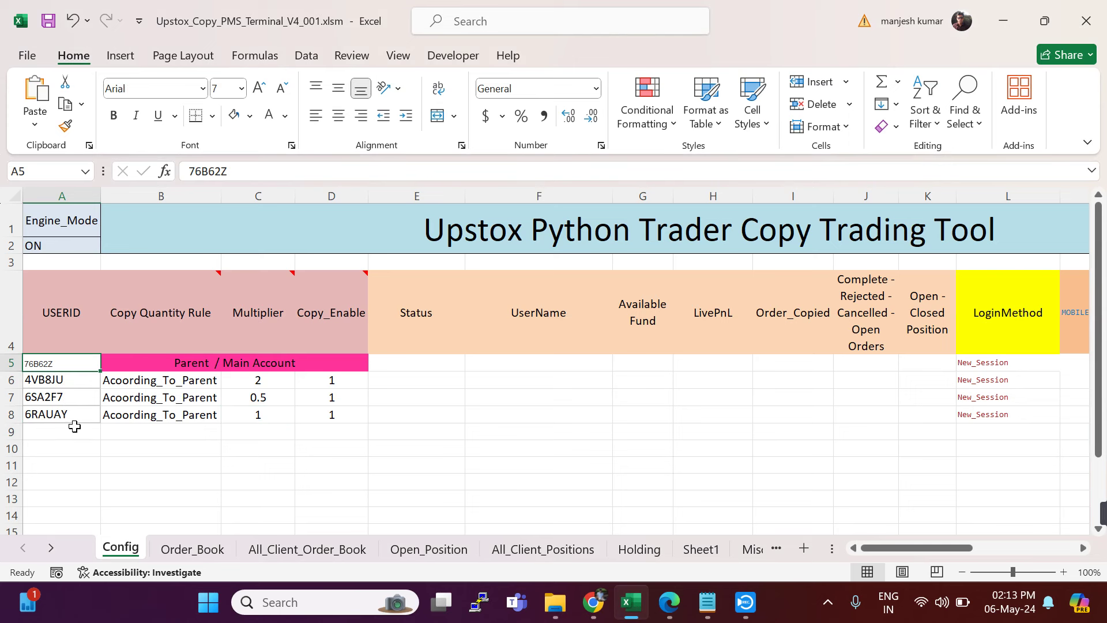
{"action": "left_click_drag", "start_coordinate": [879, 547], "coordinate": [962, 547]}
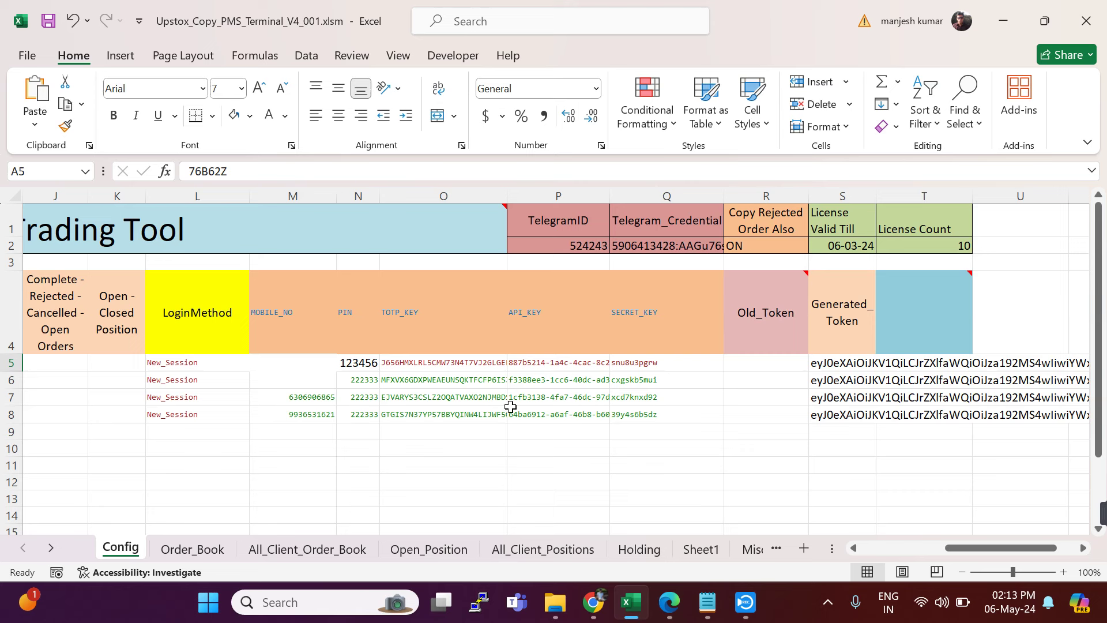
{"action": "left_click", "coordinate": [294, 417]}
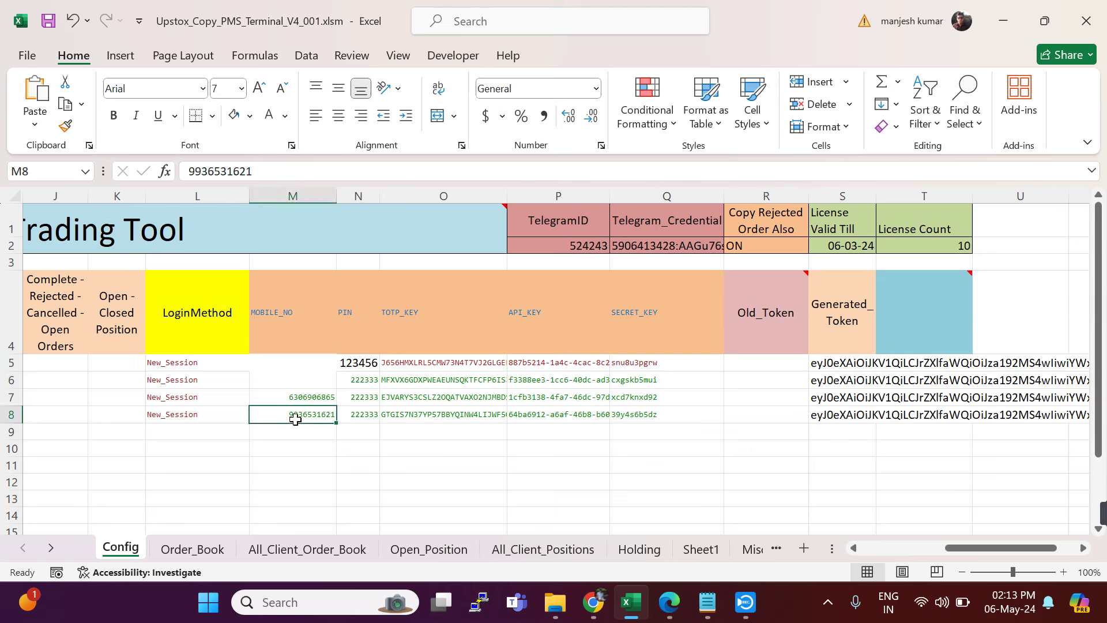
{"action": "key", "text": "Right"}
{"action": "key", "text": "Right"}
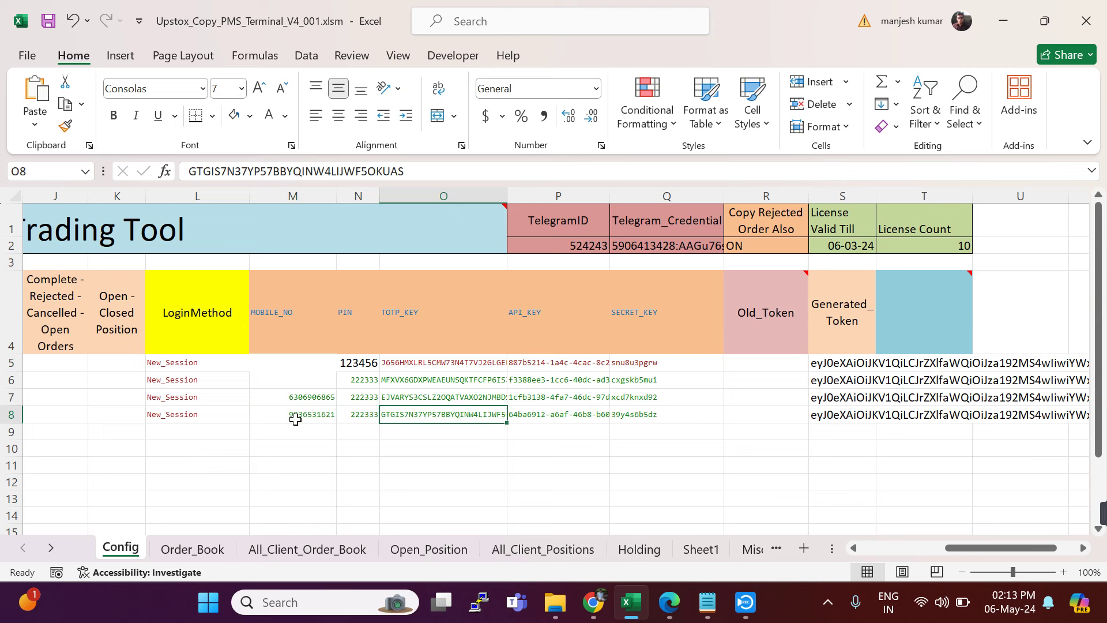
{"action": "key", "text": "Right"}
{"action": "key", "text": "Right"}
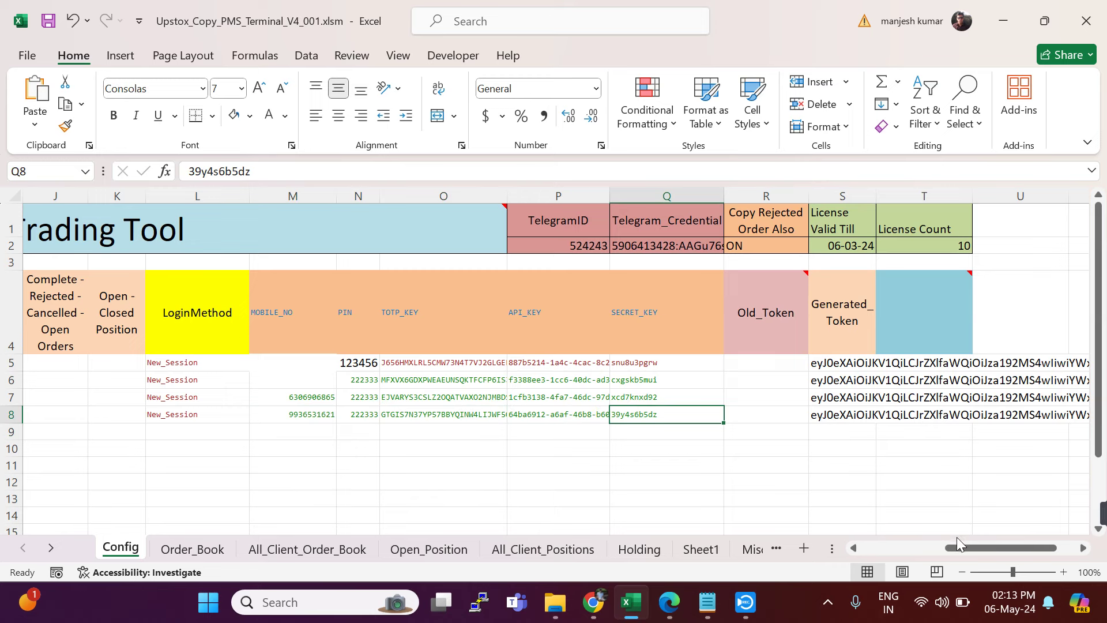
{"action": "left_click_drag", "start_coordinate": [952, 547], "coordinate": [860, 547]}
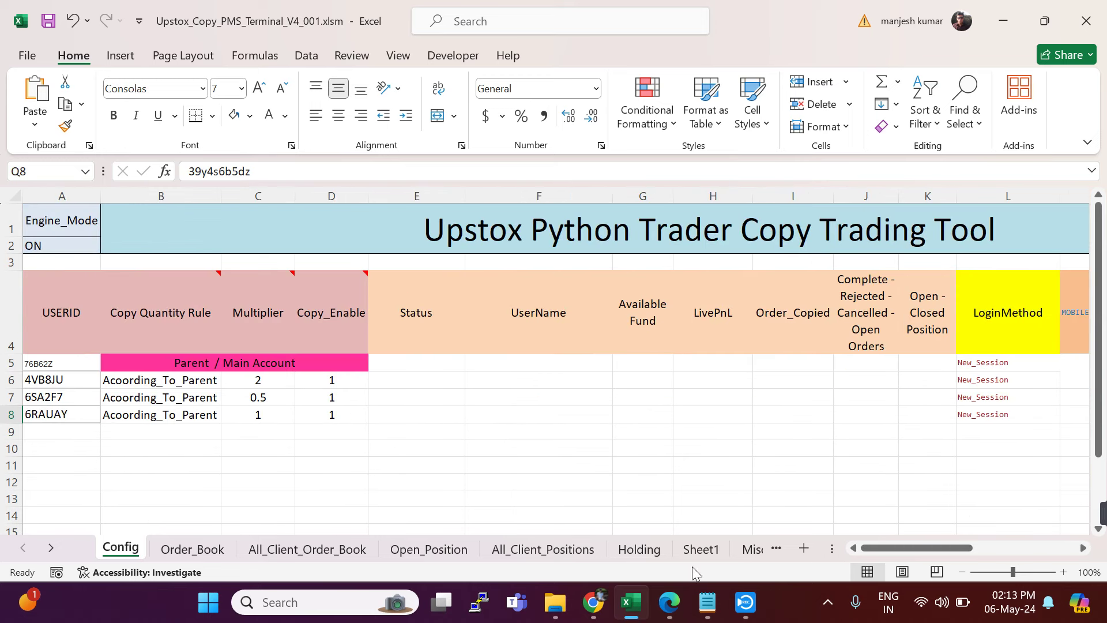
Step: Run start.bat from the local V4 folder and answer y to the disclaimer
{"action": "left_click", "coordinate": [555, 602]}
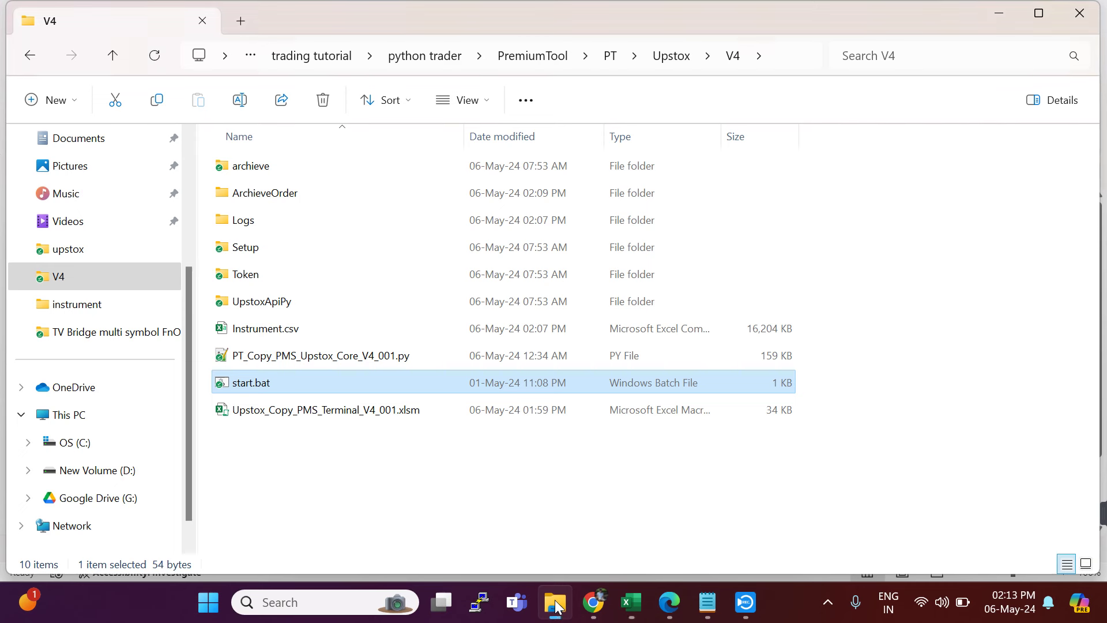
{"action": "double_click", "coordinate": [324, 382]}
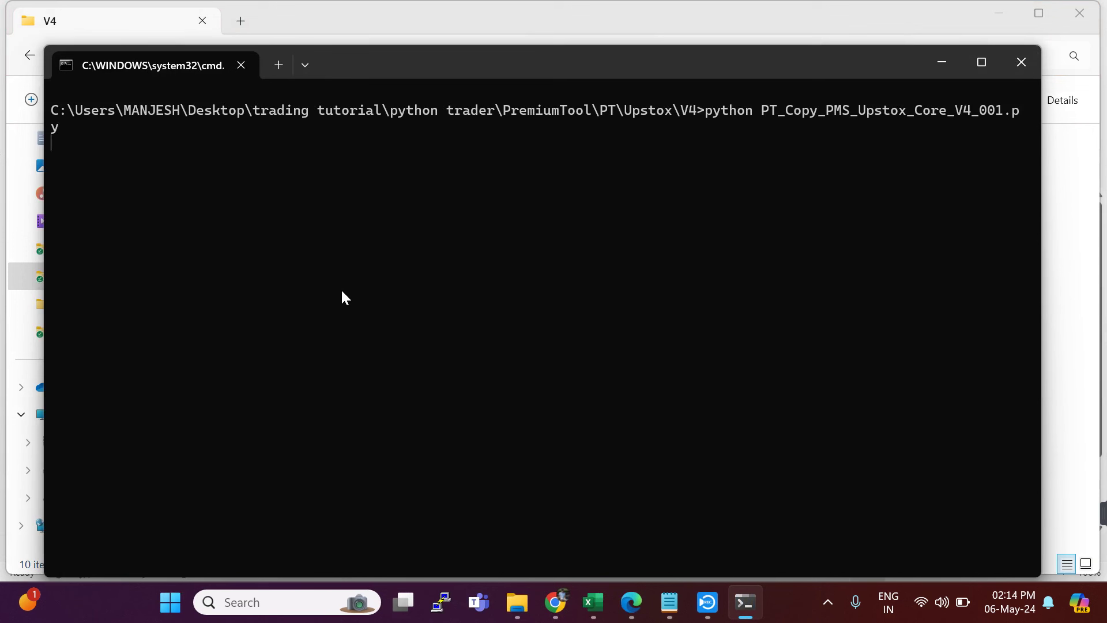
{"action": "type", "text": "y"}
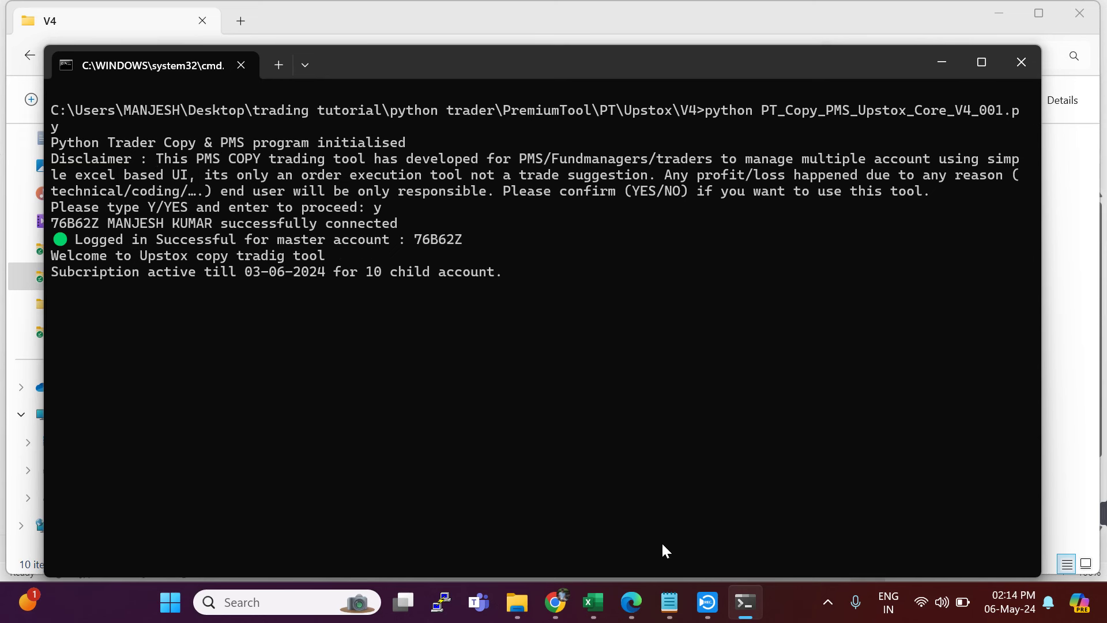
{"action": "left_click", "coordinate": [596, 605]}
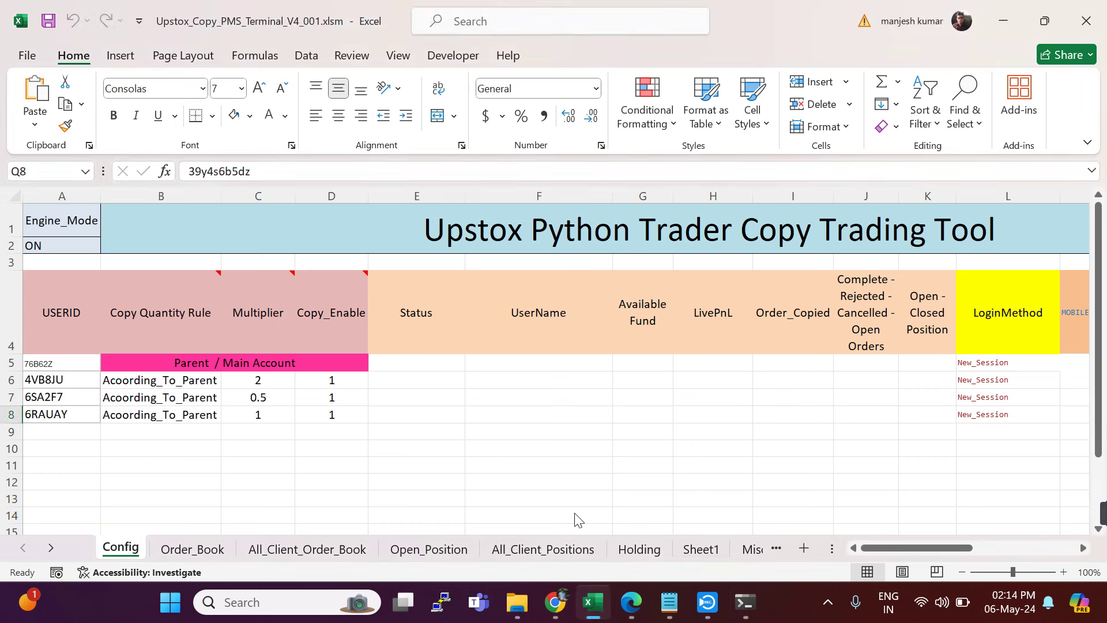
Step: Review the Config sheet's credential columns, checking row 8's mobile number and TOTP key
{"action": "left_click", "coordinate": [555, 462]}
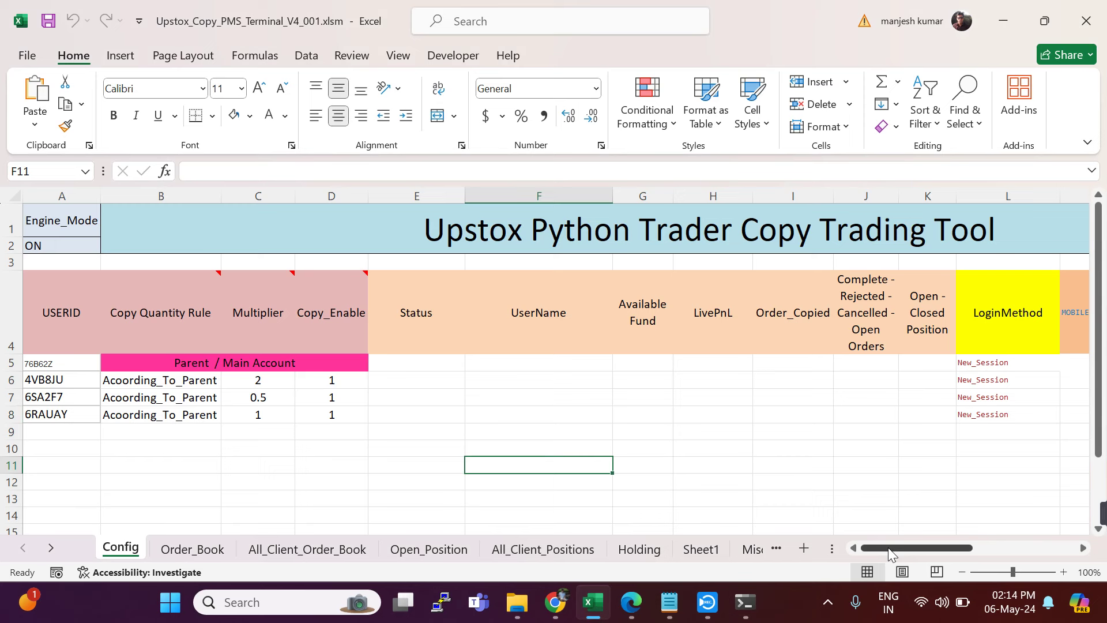
{"action": "left_click_drag", "start_coordinate": [888, 548], "coordinate": [952, 551]}
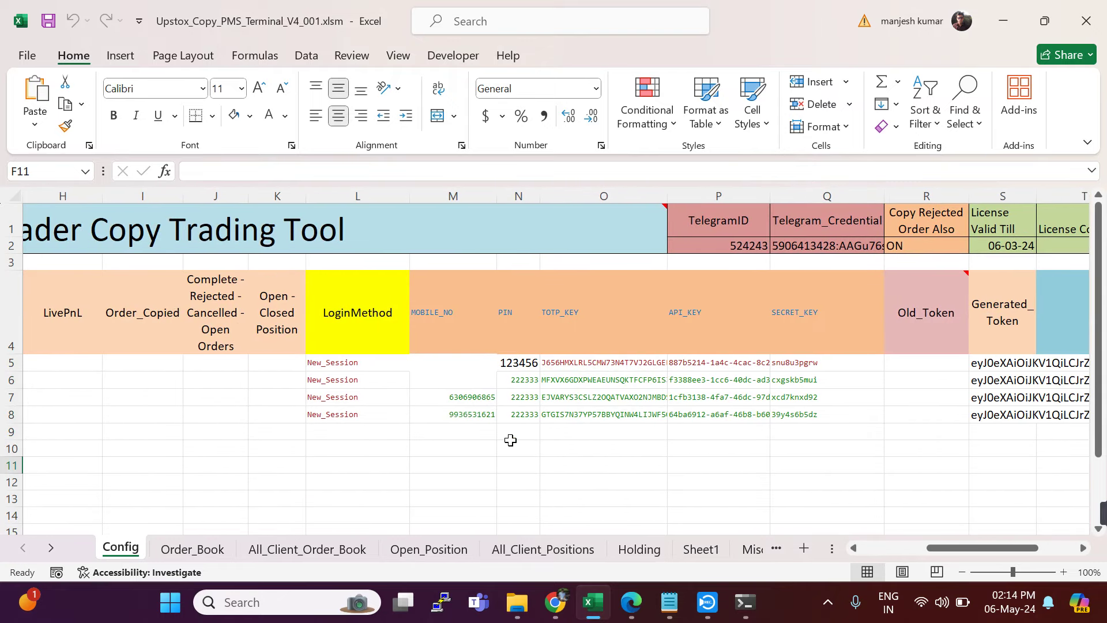
{"action": "left_click", "coordinate": [465, 415]}
{"action": "key", "text": "Right"}
{"action": "key", "text": "Right"}
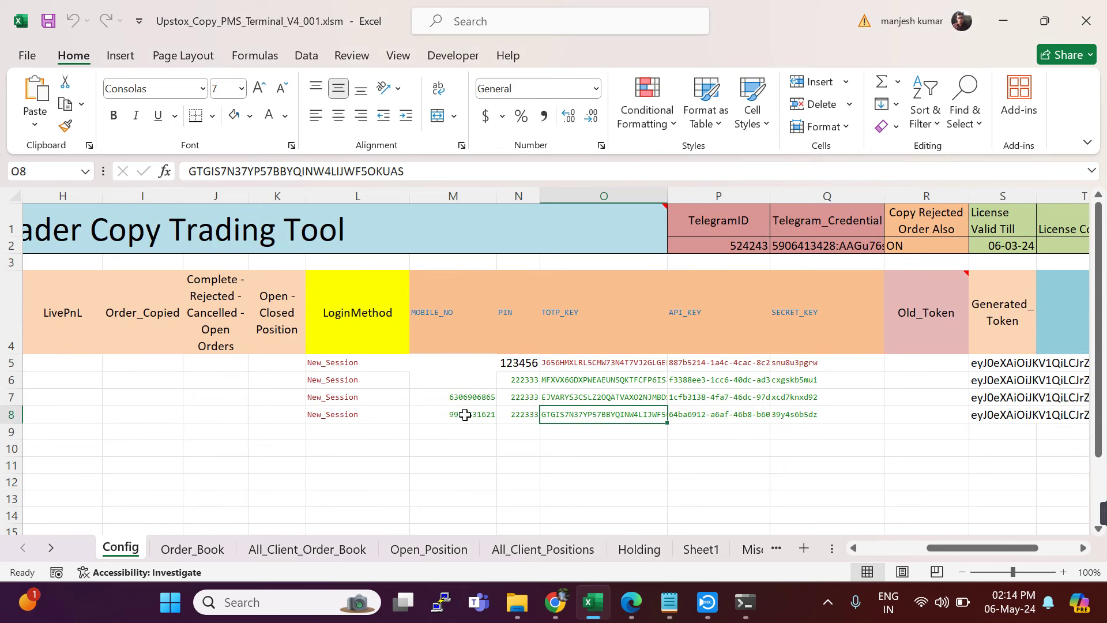
Step: Read the child login messages in Command Prompt, then minimize it and view Excel's USERID column
{"action": "mouse_move", "coordinate": [747, 601]}
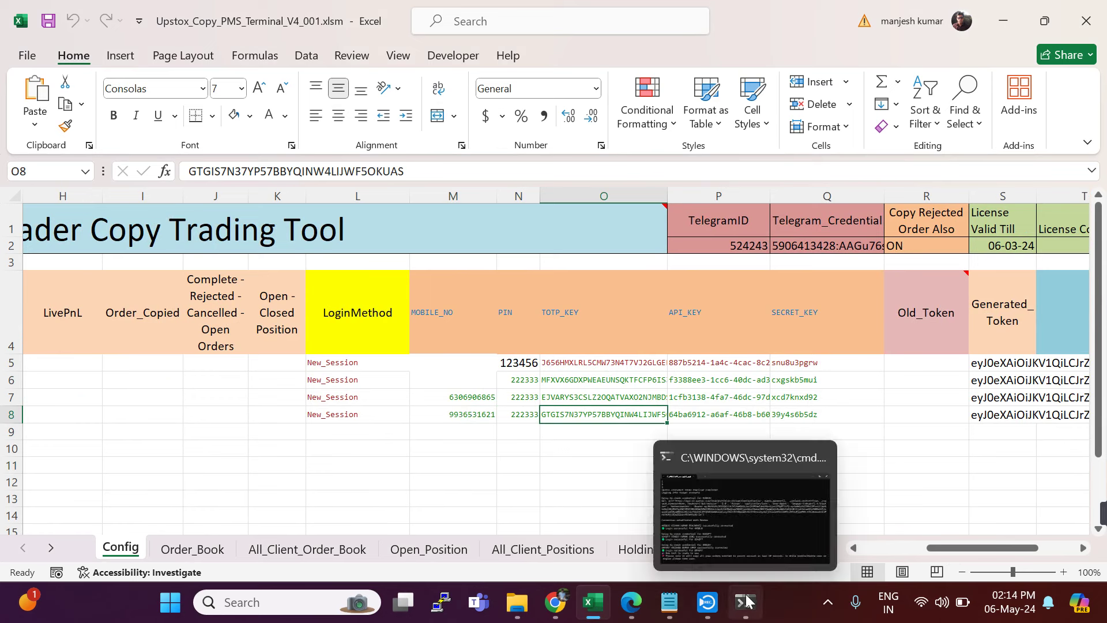
{"action": "left_click", "coordinate": [763, 521]}
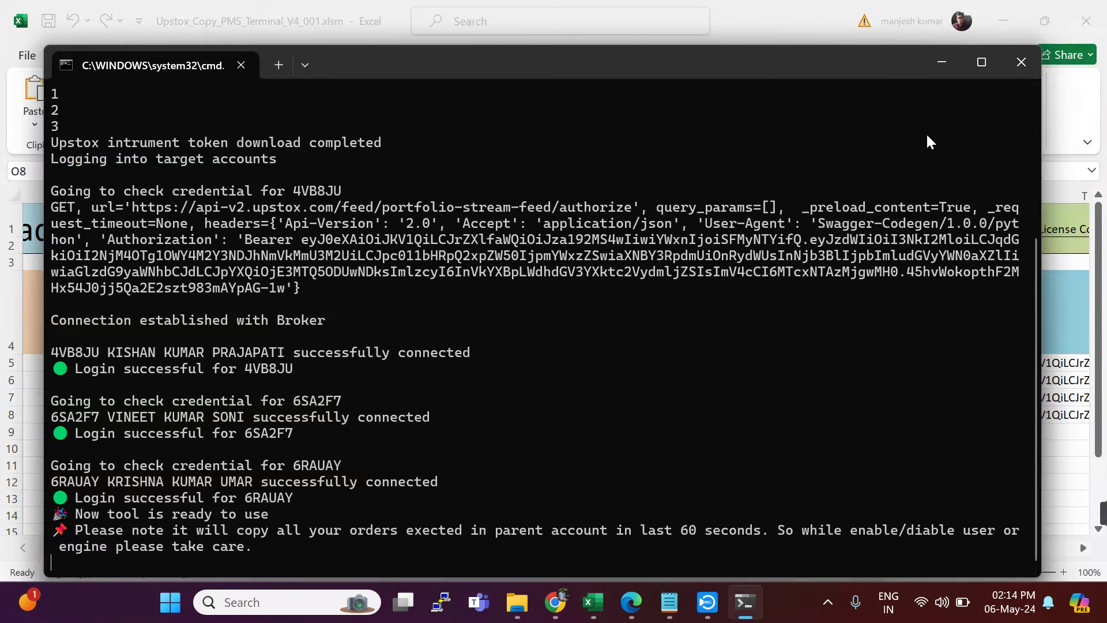
{"action": "left_click", "coordinate": [941, 62]}
{"action": "left_click", "coordinate": [356, 398]}
{"action": "key", "text": "Left"}
{"action": "key", "text": "Left"}
{"action": "key", "text": "Left"}
{"action": "key", "text": "Left"}
{"action": "key", "text": "Left"}
{"action": "key", "text": "Left"}
{"action": "key", "text": "Left"}
{"action": "key", "text": "Left"}
{"action": "key", "text": "Left"}
{"action": "key", "text": "Left"}
{"action": "key", "text": "Left"}
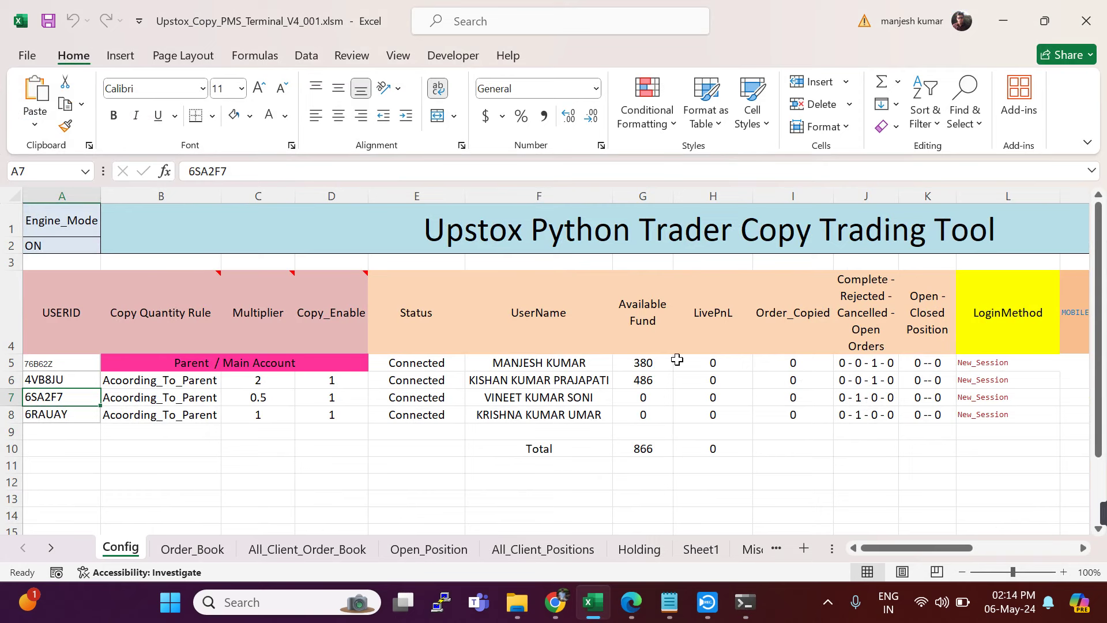
{"action": "left_click", "coordinate": [658, 362]}
{"action": "key", "text": "Down"}
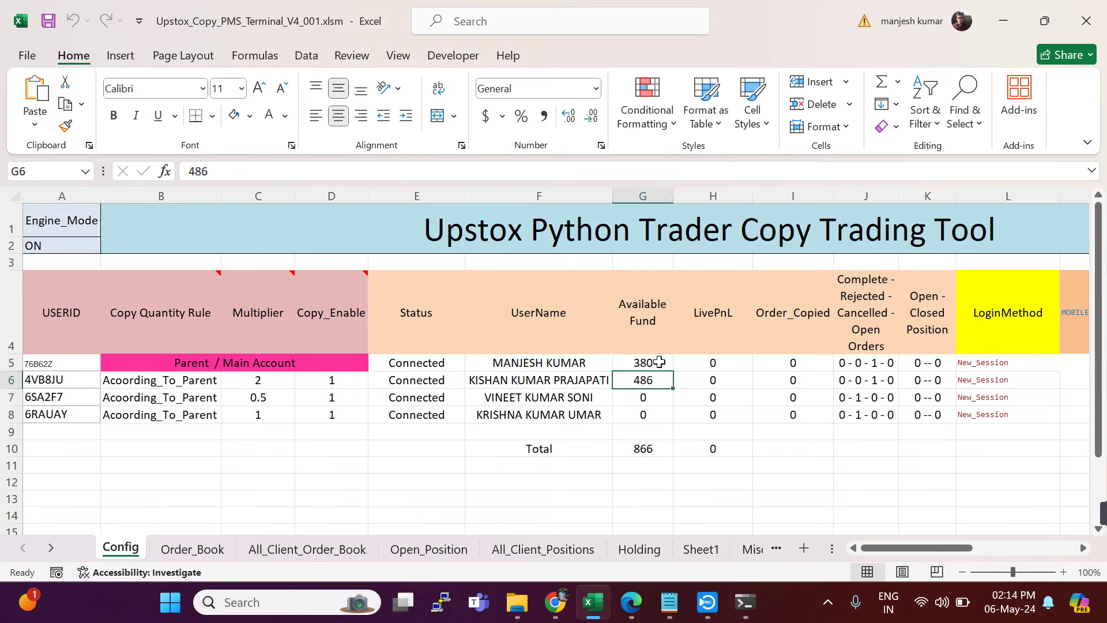
{"action": "left_click", "coordinate": [647, 399]}
{"action": "key", "text": "Down"}
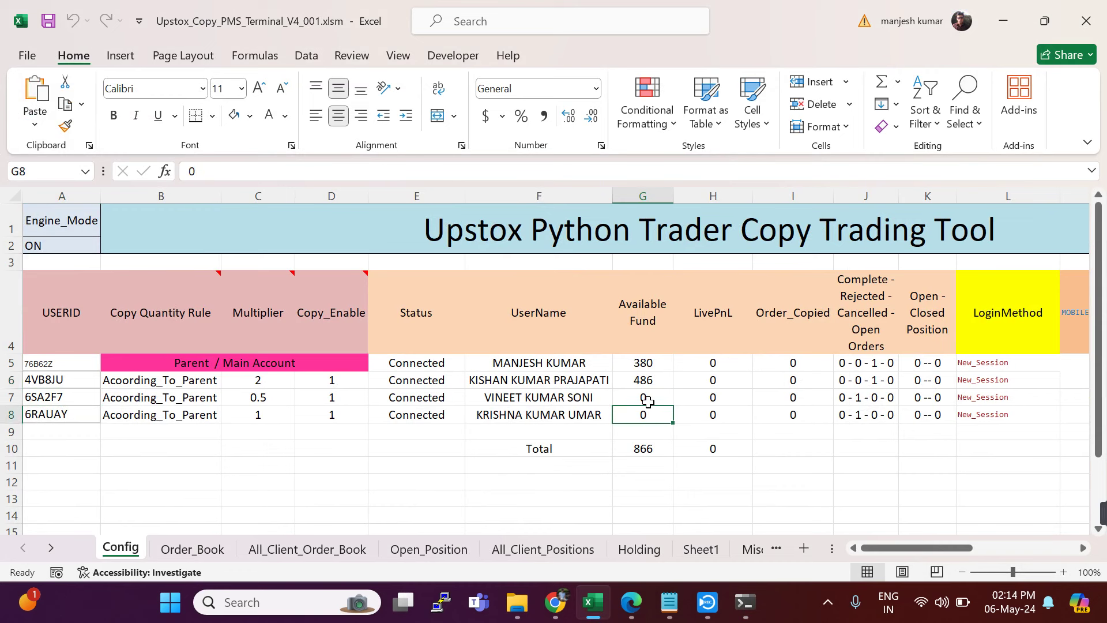
{"action": "left_click", "coordinate": [586, 365]}
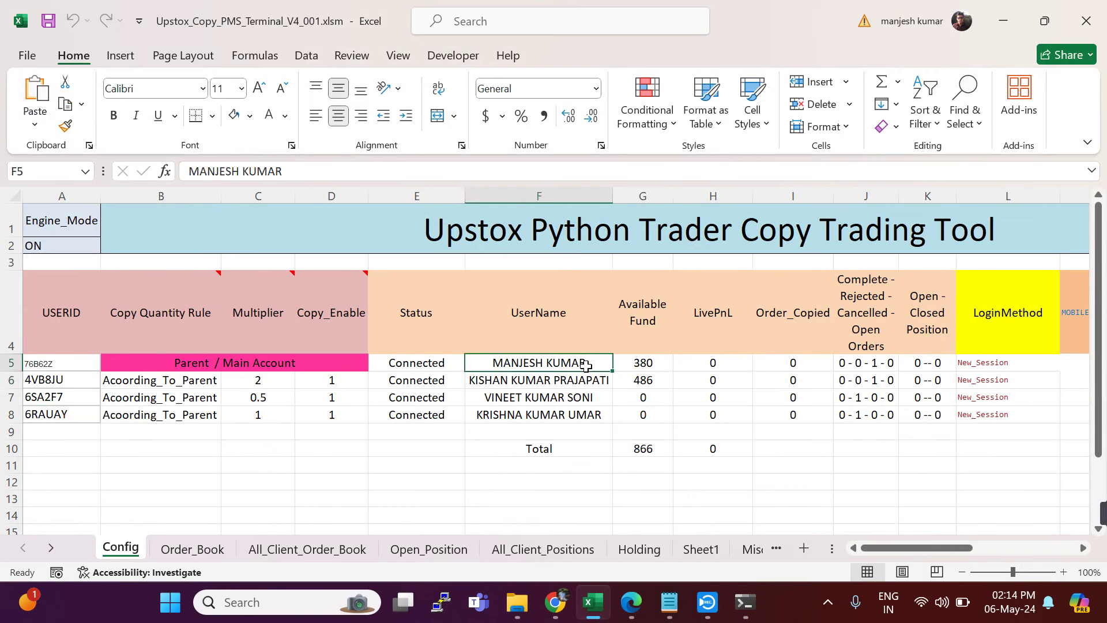
{"action": "left_click", "coordinate": [584, 381]}
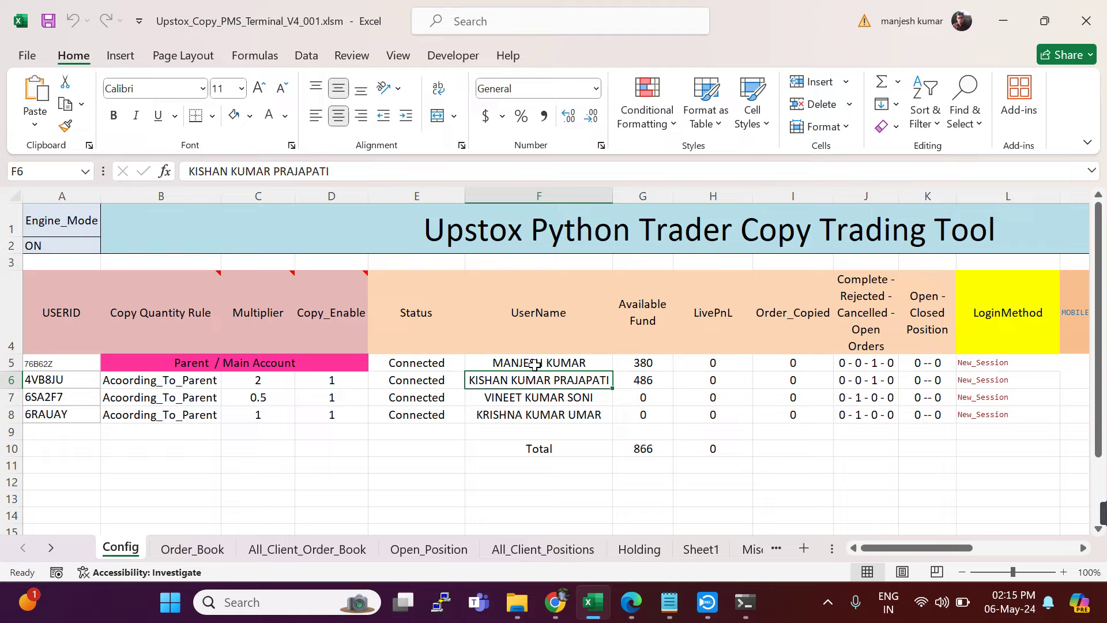
Step: Place a 1-share YESBANK delivery buy as a limit order at ₹24 in Upstox Pro
{"action": "left_click", "coordinate": [631, 603]}
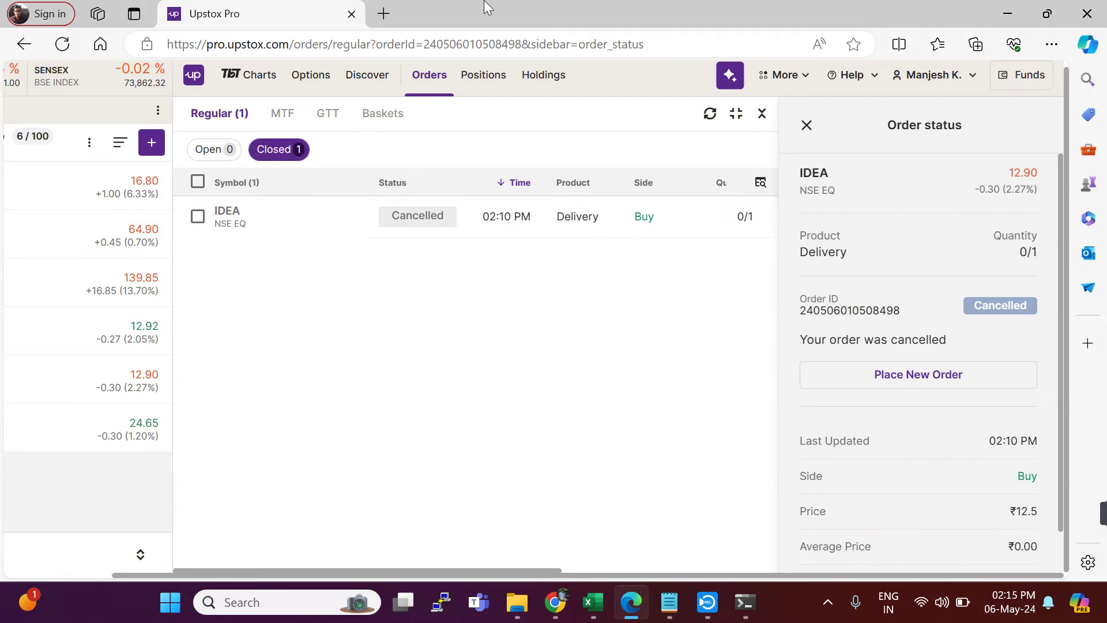
{"action": "double_click", "coordinate": [465, 16]}
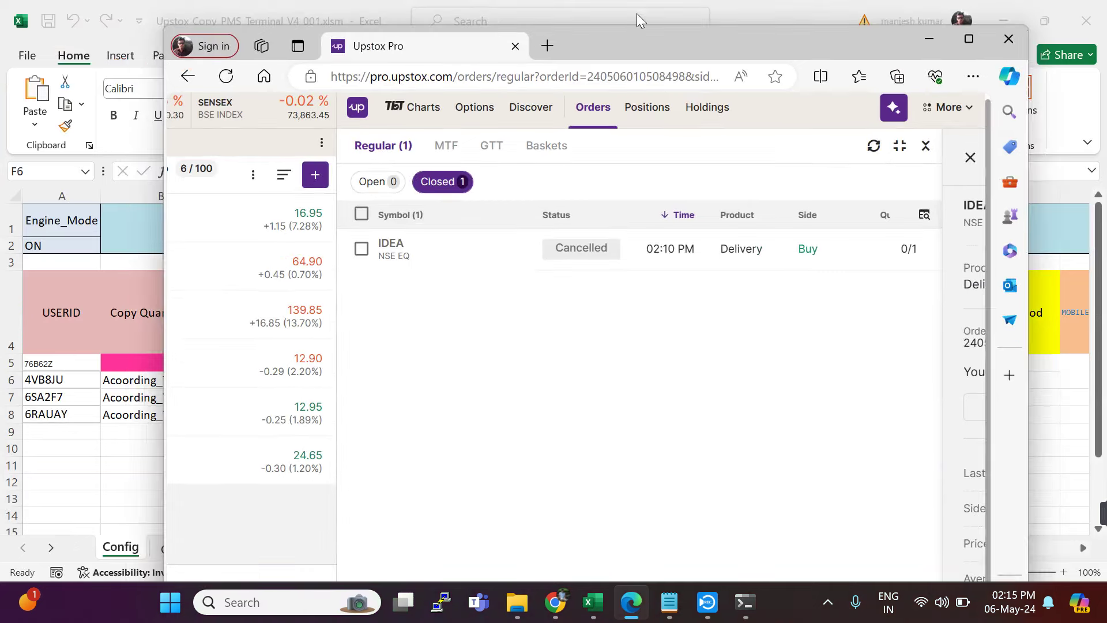
{"action": "double_click", "coordinate": [621, 42]}
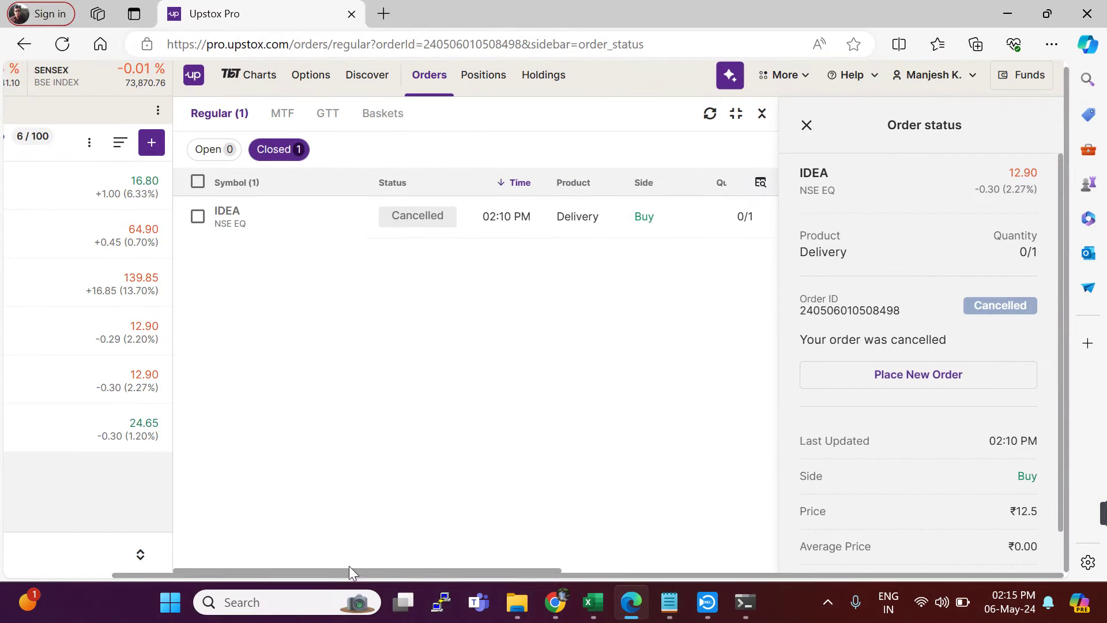
{"action": "left_click_drag", "start_coordinate": [333, 576], "coordinate": [161, 588]}
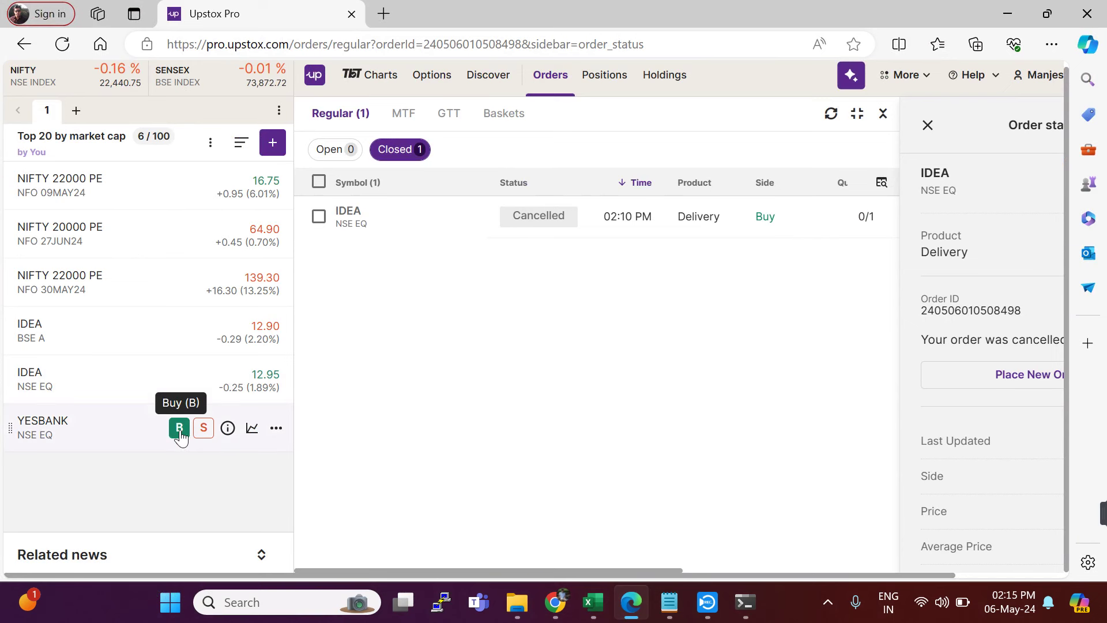
{"action": "left_click", "coordinate": [179, 427]}
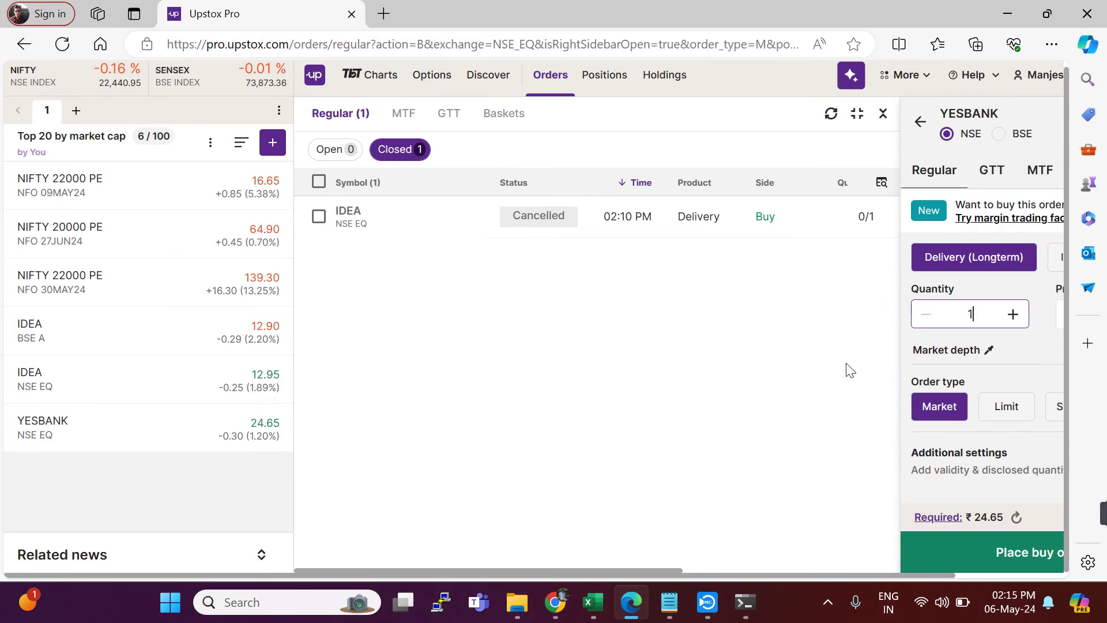
{"action": "left_click", "coordinate": [767, 573]}
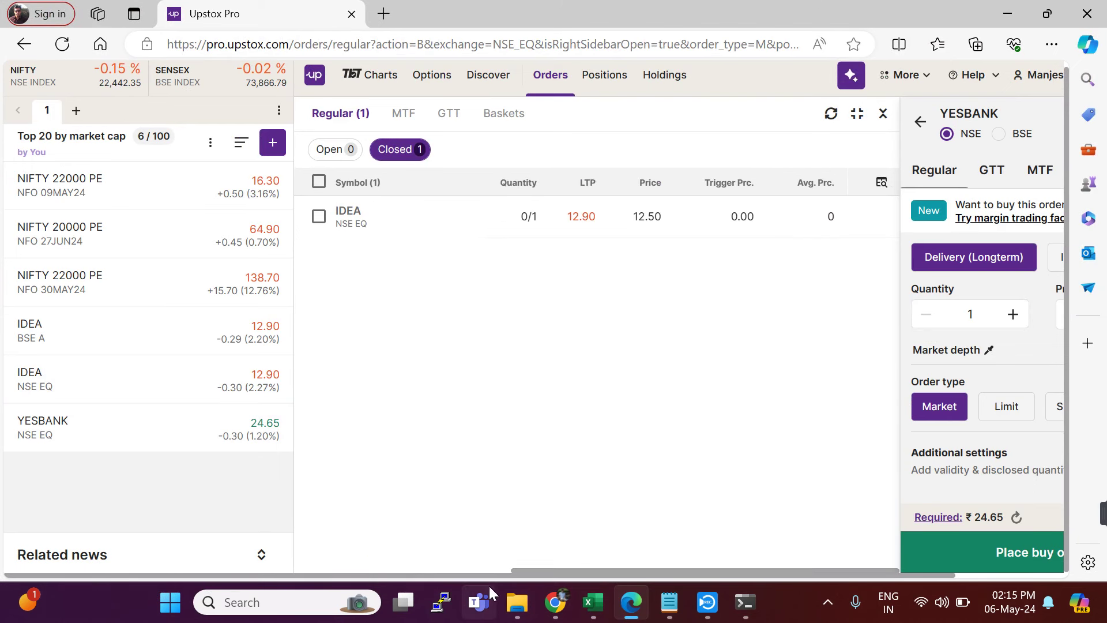
{"action": "scroll", "coordinate": [719, 569], "scroll_direction": "right", "scroll_amount": 2}
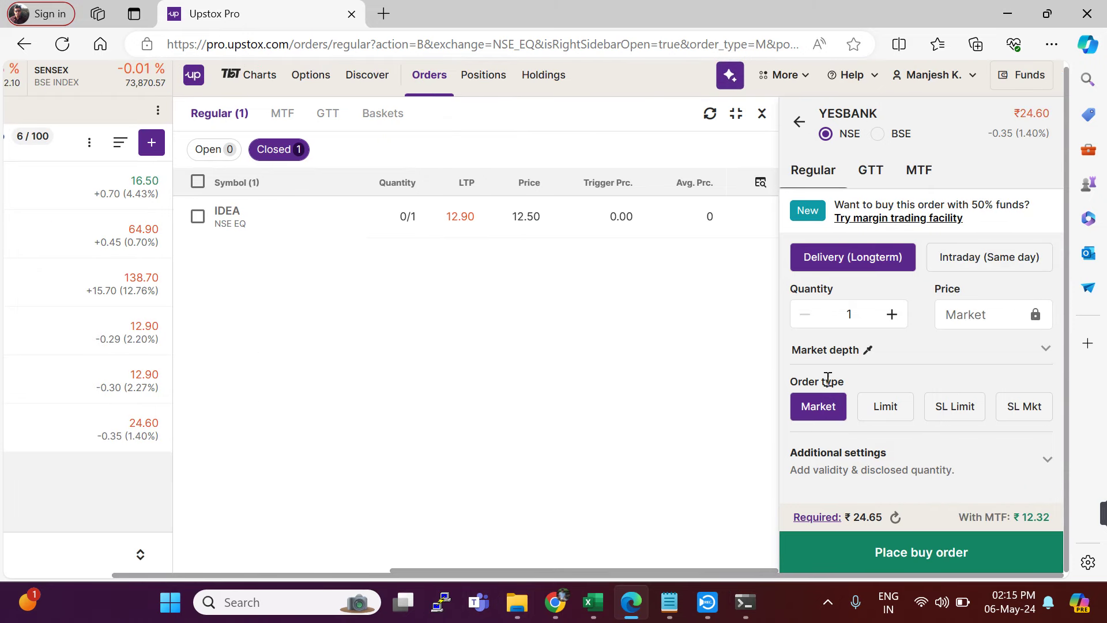
{"action": "left_click", "coordinate": [884, 408]}
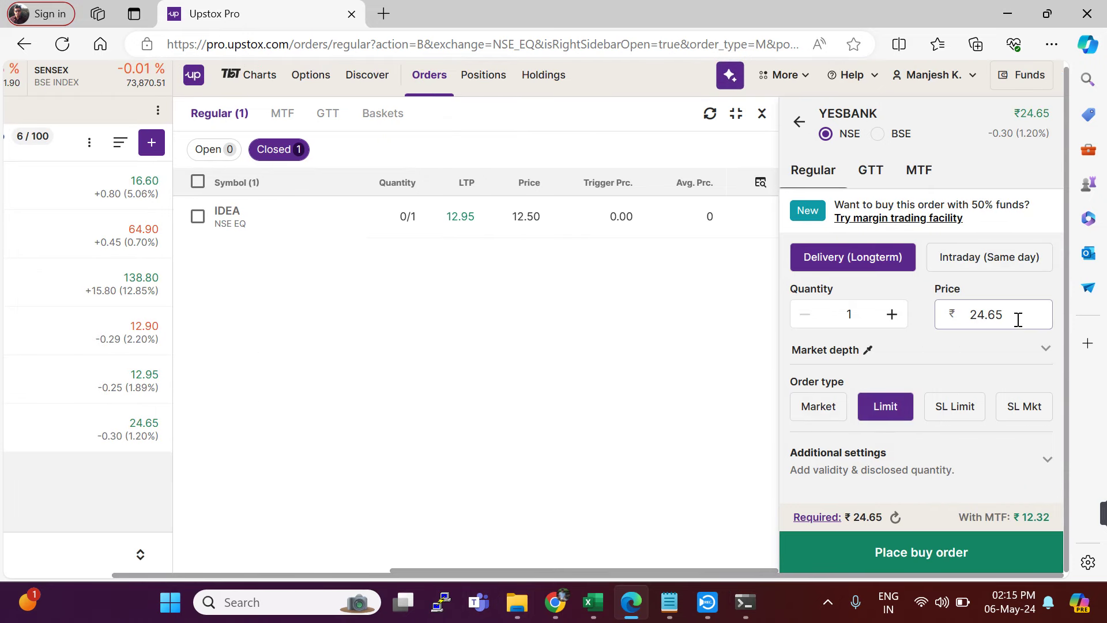
{"action": "key", "text": "BackSpace"}
{"action": "key", "text": "BackSpace"}
{"action": "key", "text": "BackSpace"}
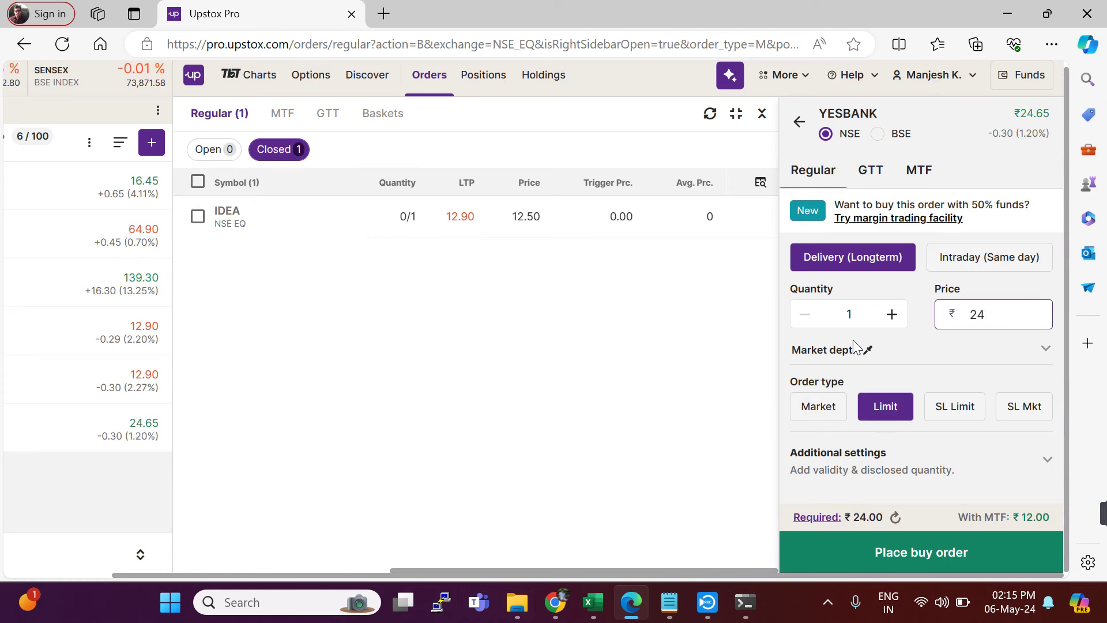
{"action": "left_click", "coordinate": [865, 553]}
Step: Check the copied YESBANK open order in the child account's Upstox window
{"action": "mouse_move", "coordinate": [446, 216]}
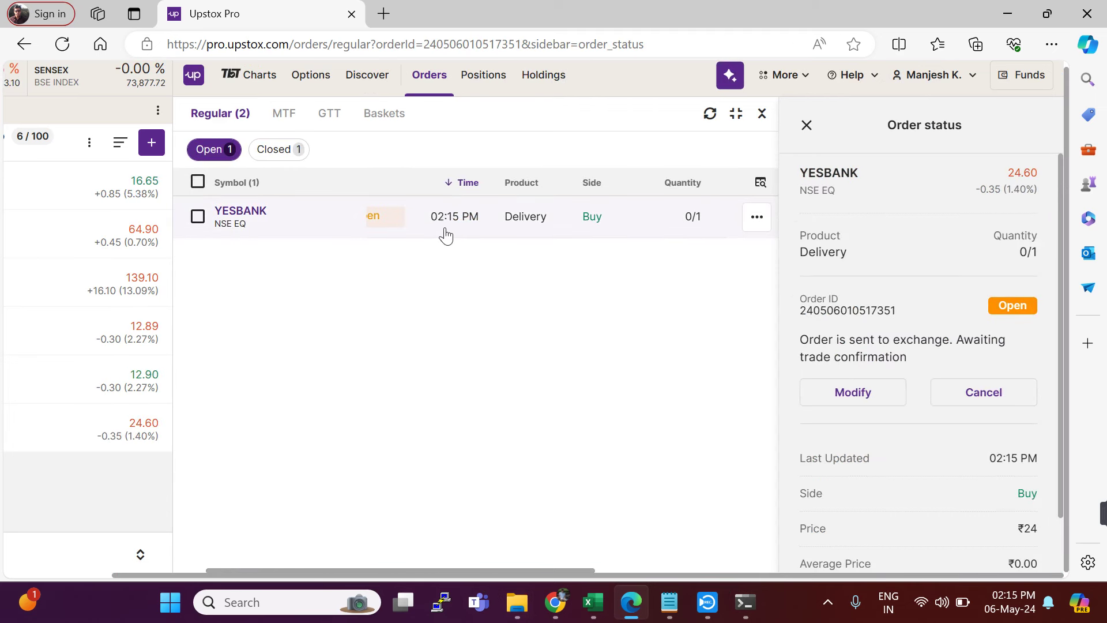
{"action": "mouse_move", "coordinate": [557, 607]}
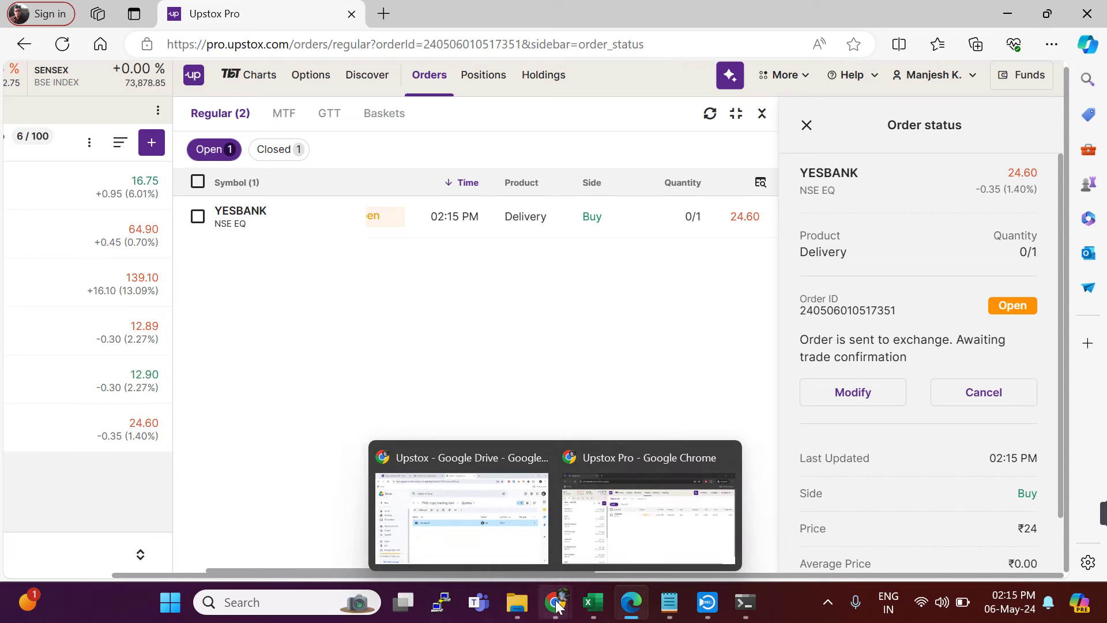
{"action": "left_click", "coordinate": [633, 526]}
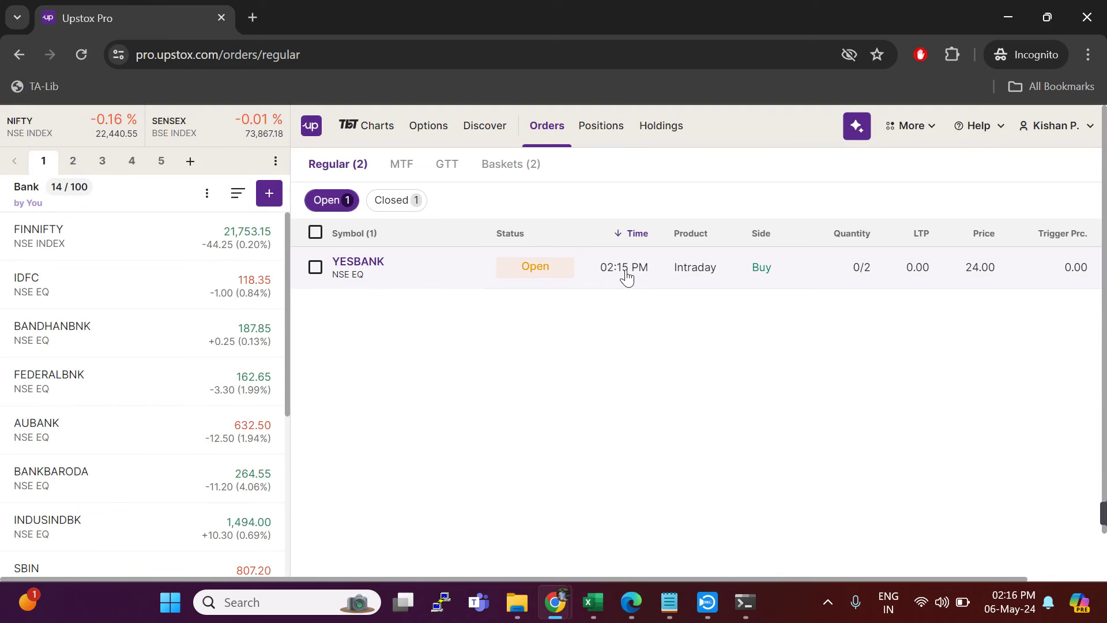
{"action": "left_click", "coordinate": [589, 601]}
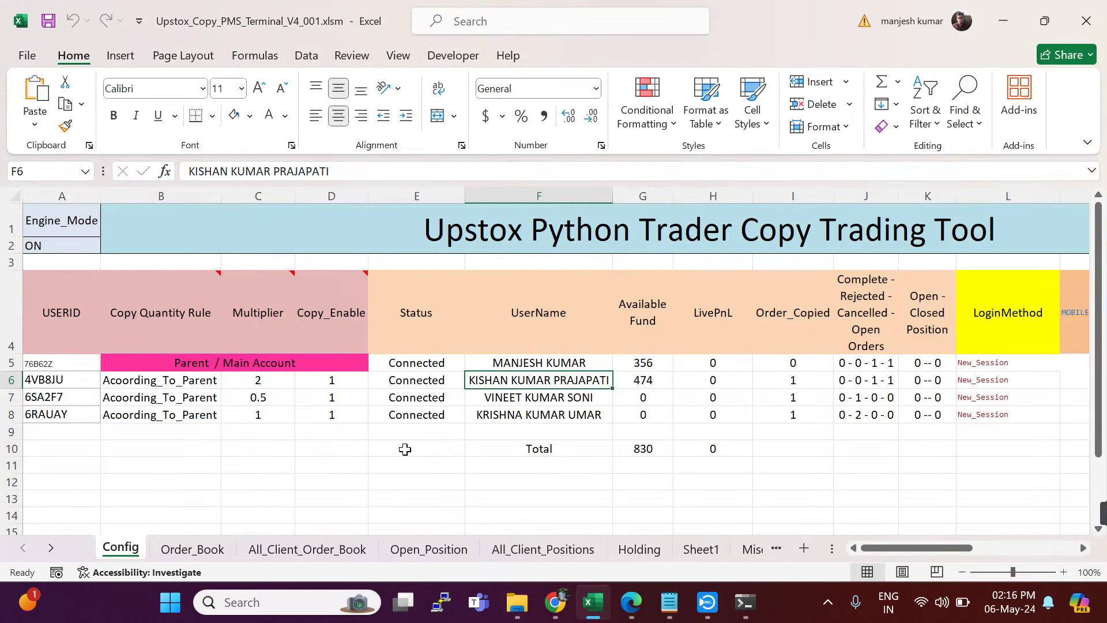
Step: Review the open YESBANK buy in Order_Book and the quantity-2 child copy in All_Client_Order_Book
{"action": "left_click", "coordinate": [193, 548]}
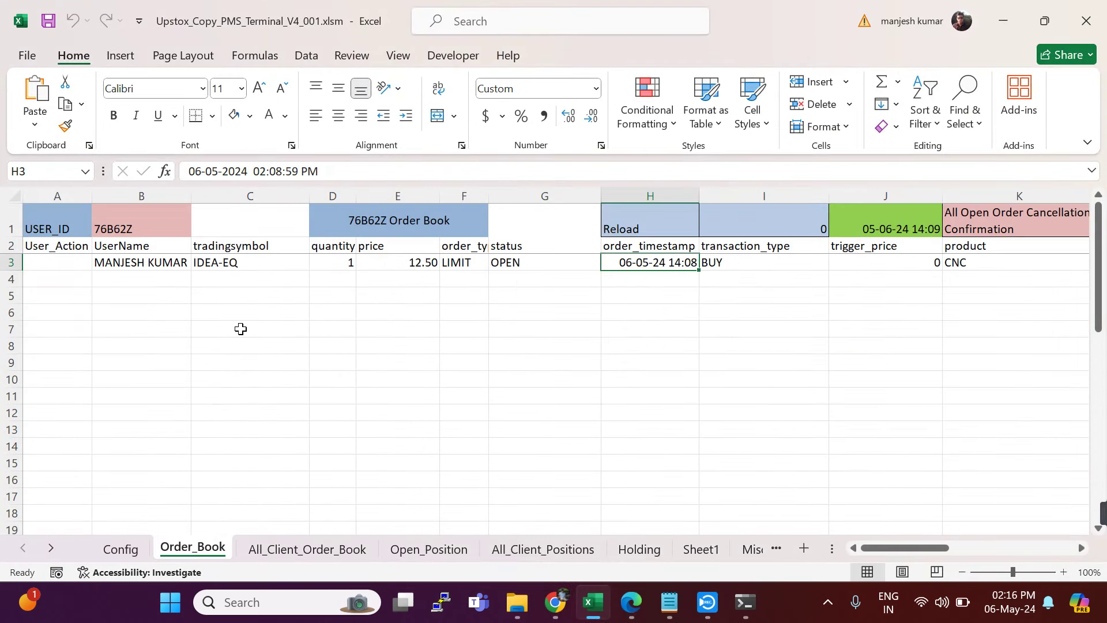
{"action": "left_click", "coordinate": [612, 292]}
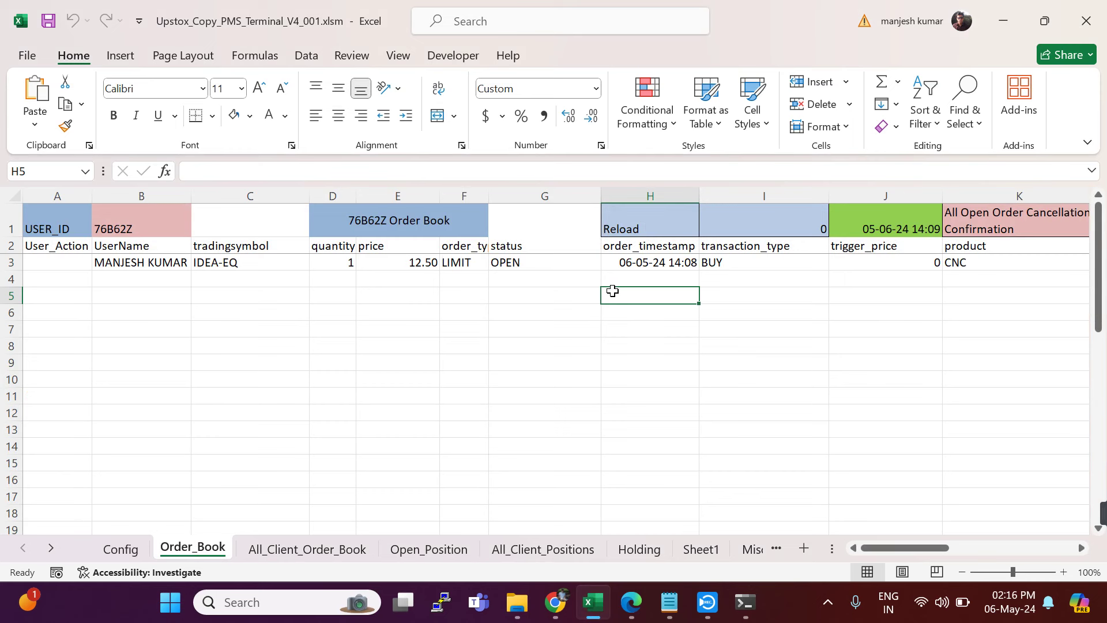
{"action": "left_click", "coordinate": [658, 281]}
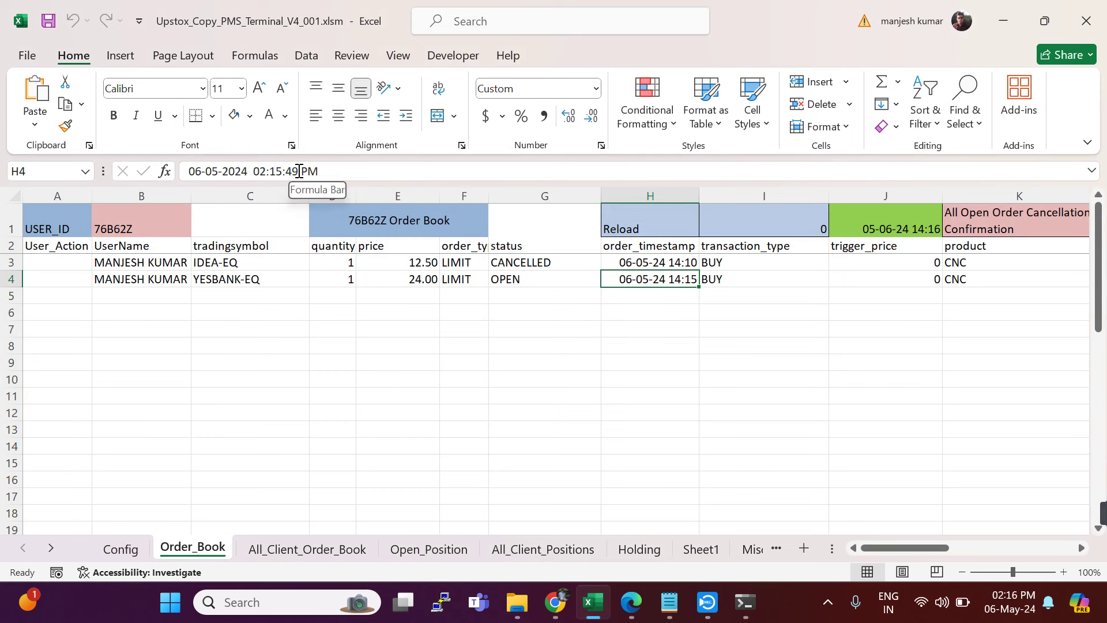
{"action": "left_click", "coordinate": [288, 542]}
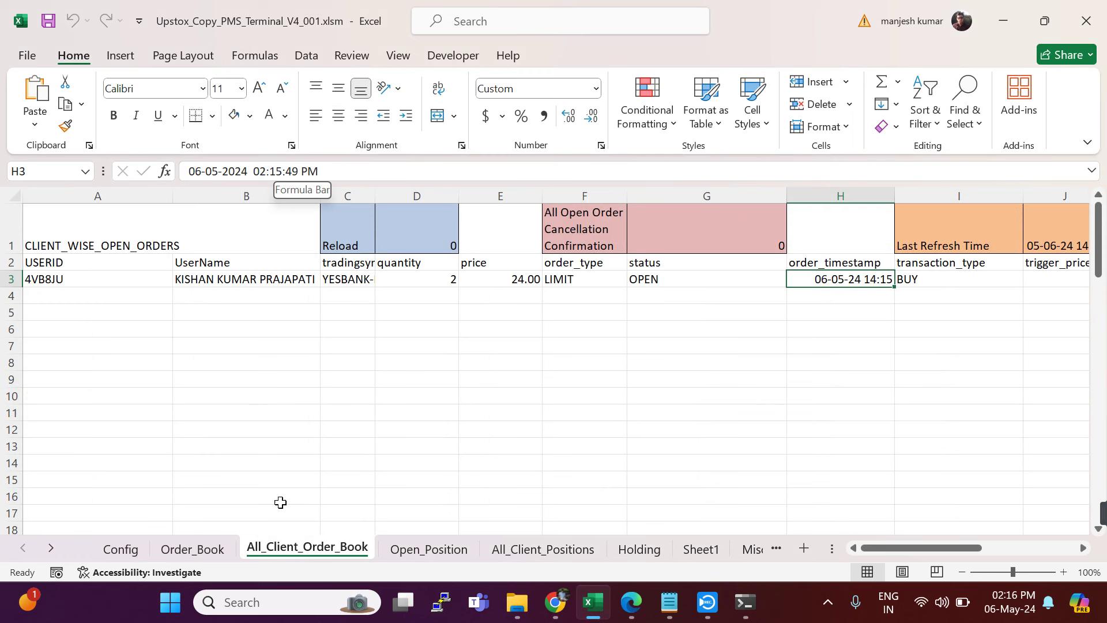
{"action": "left_click", "coordinate": [188, 550]}
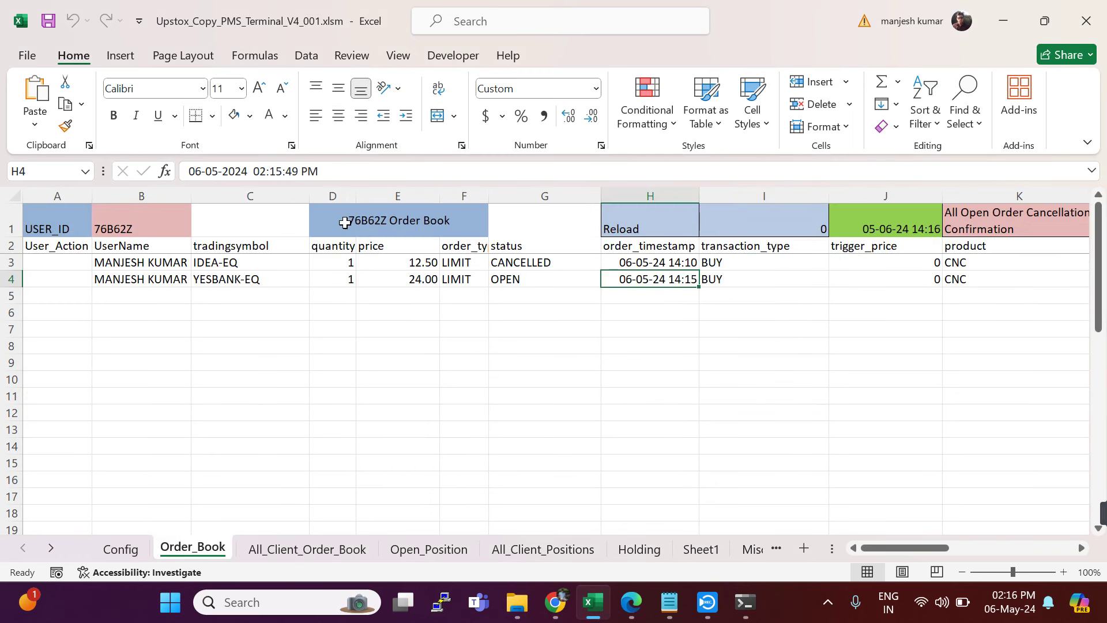
{"action": "left_click", "coordinate": [311, 550]}
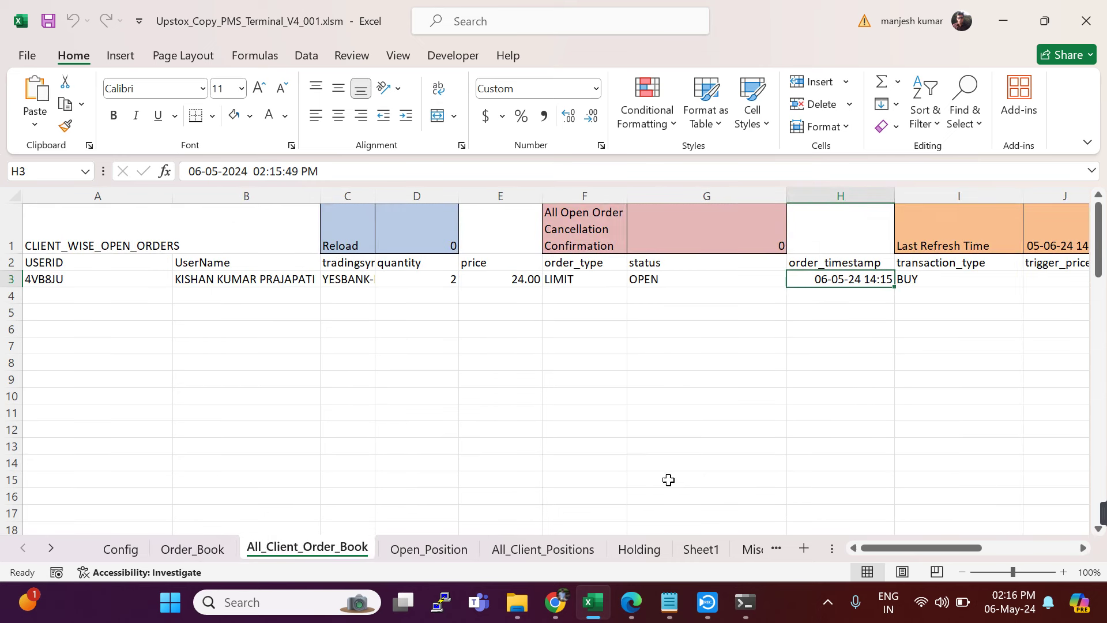
{"action": "mouse_move", "coordinate": [557, 618]}
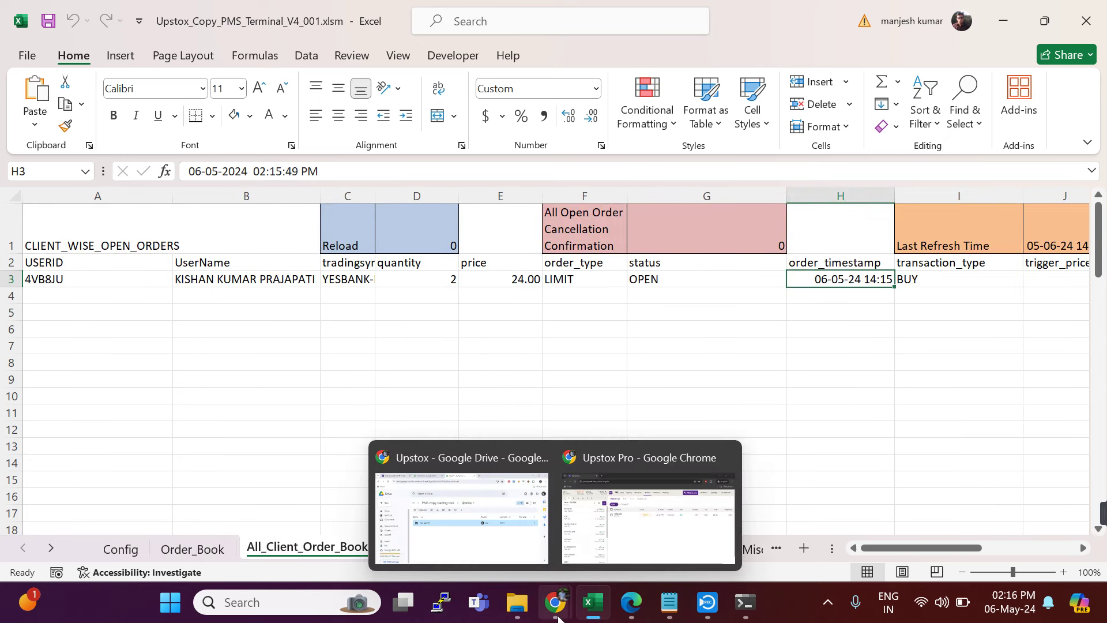
{"action": "left_click", "coordinate": [632, 604]}
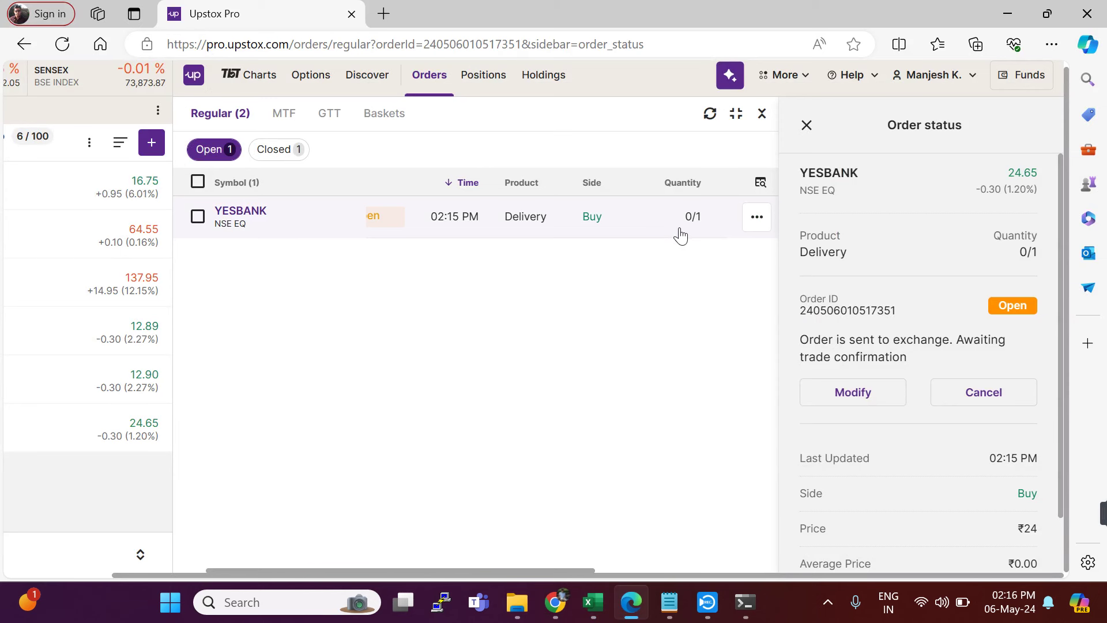
Step: Modify the parent's YESBANK order into a market order
{"action": "left_click", "coordinate": [852, 394]}
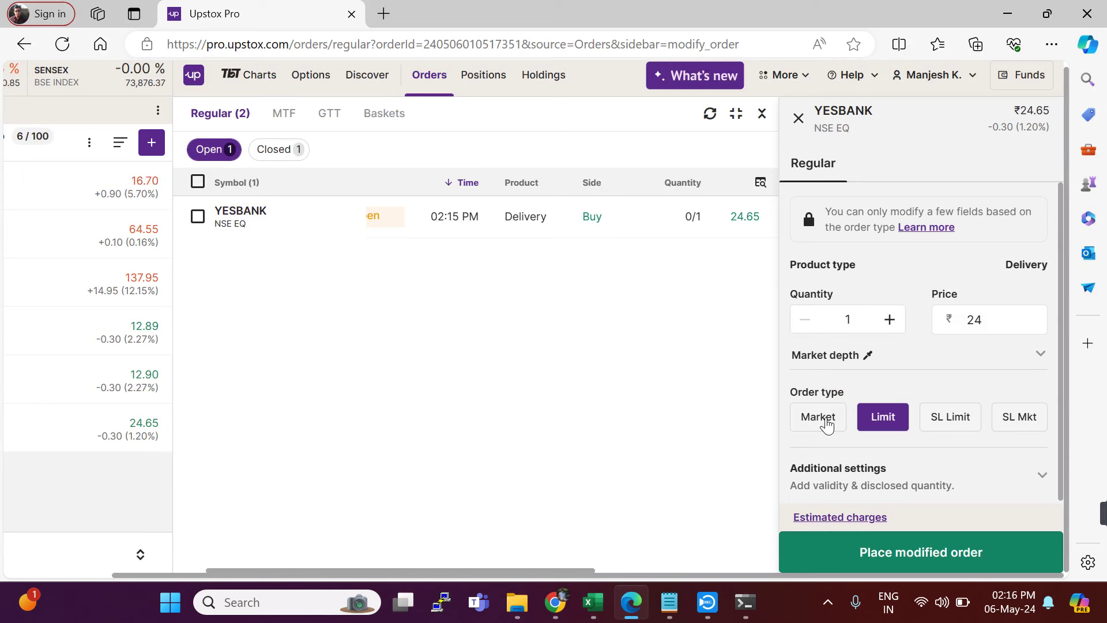
{"action": "left_click", "coordinate": [826, 423]}
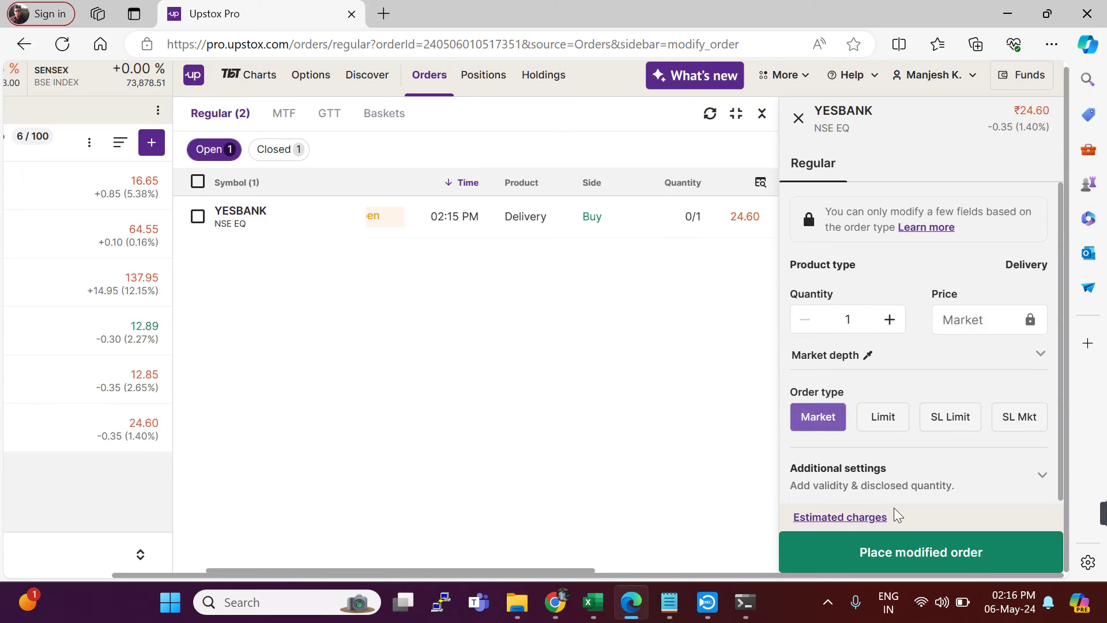
{"action": "left_click", "coordinate": [878, 558]}
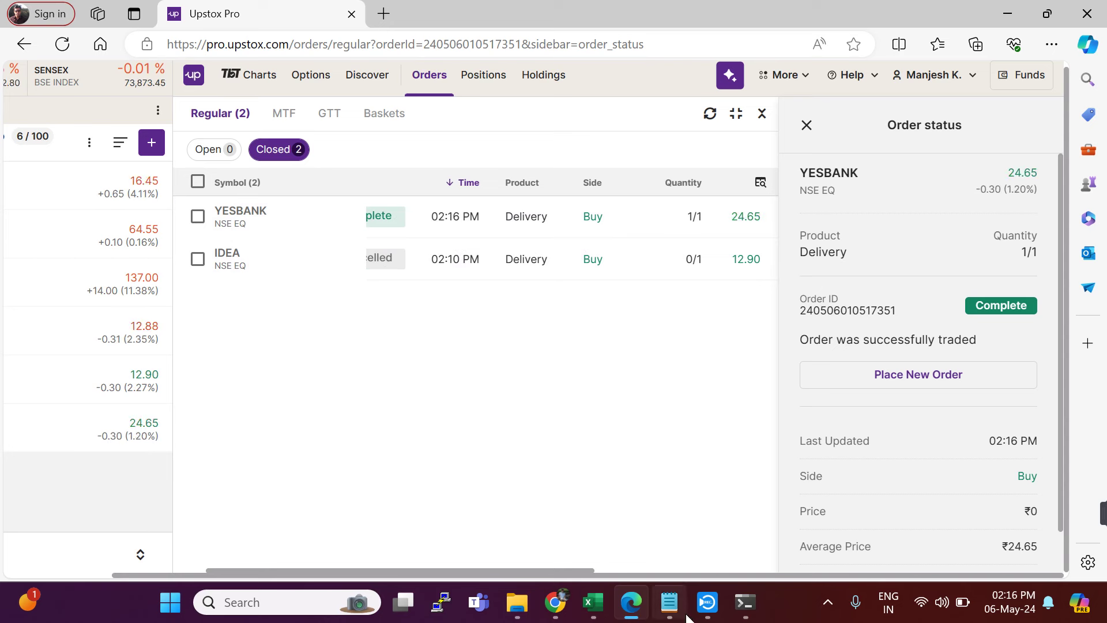
Step: Decline the real-time updates prompt in the child account and review its completed 2-share YESBANK buy
{"action": "mouse_move", "coordinate": [612, 602]}
{"action": "mouse_move", "coordinate": [555, 602]}
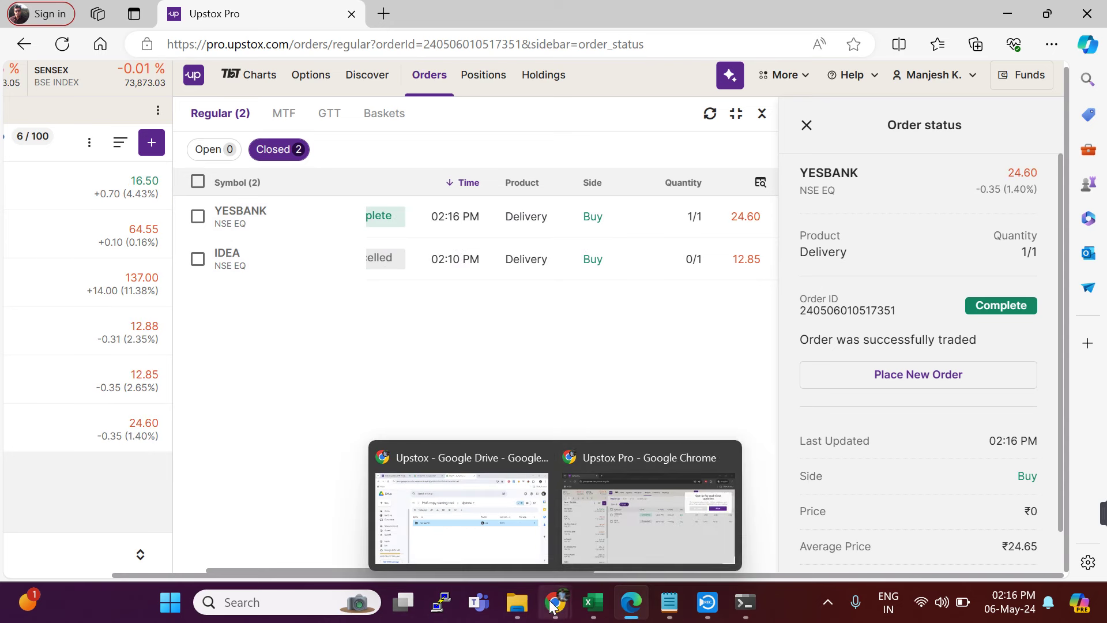
{"action": "left_click", "coordinate": [624, 507]}
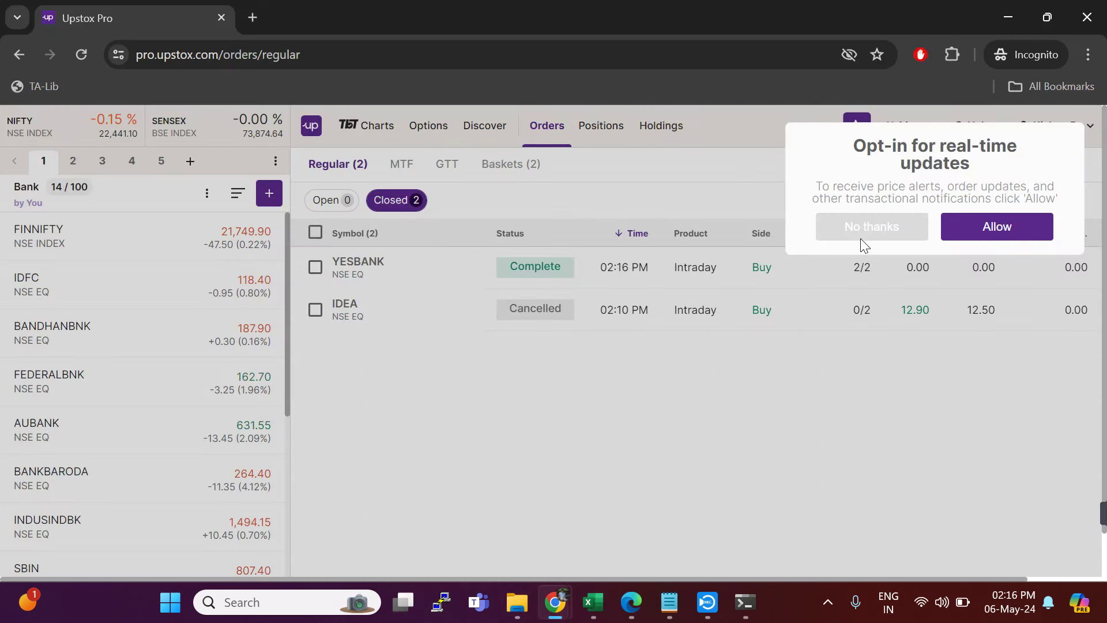
{"action": "left_click", "coordinate": [902, 229]}
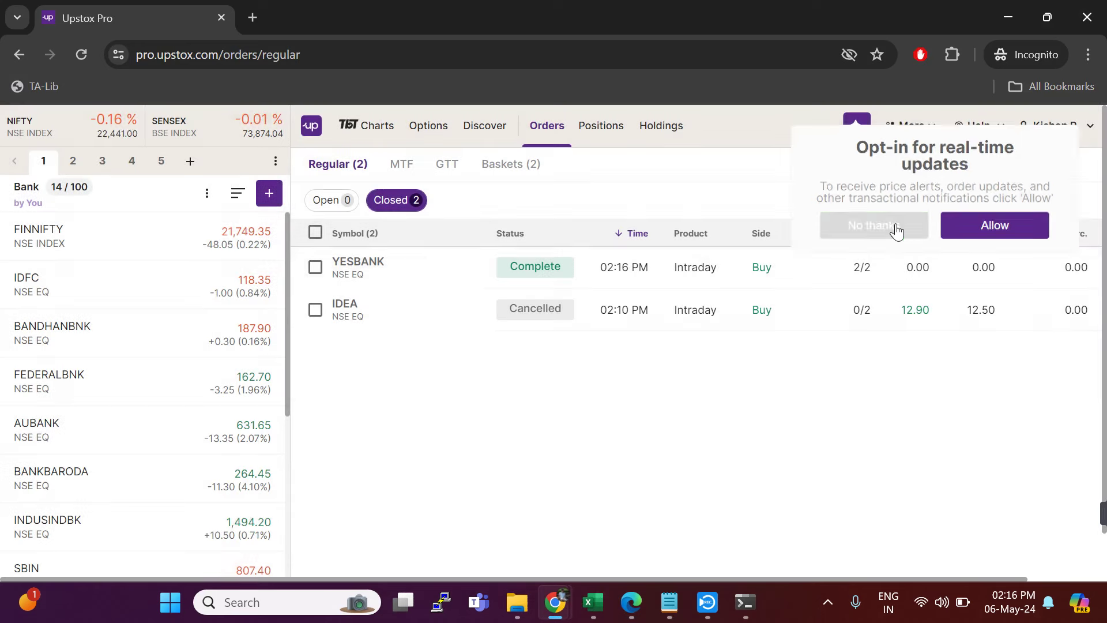
{"action": "left_click", "coordinate": [603, 609]}
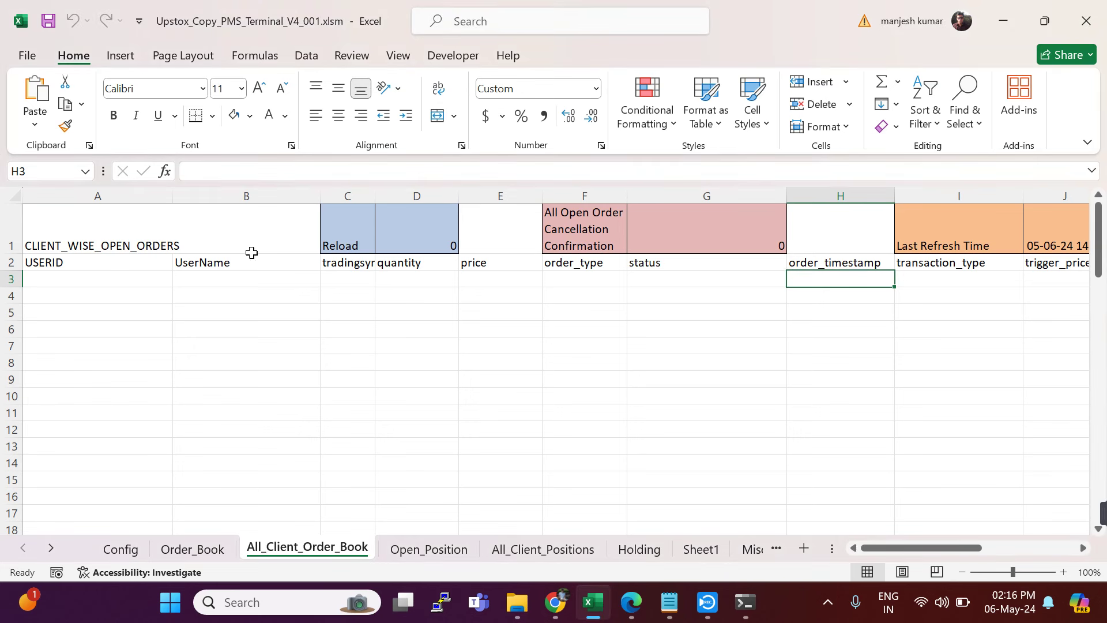
Step: Set A1's report type to CLIENT_WISE_ALL_ORDERS and inspect the YESBANK order's timestamp
{"action": "left_click", "coordinate": [102, 225]}
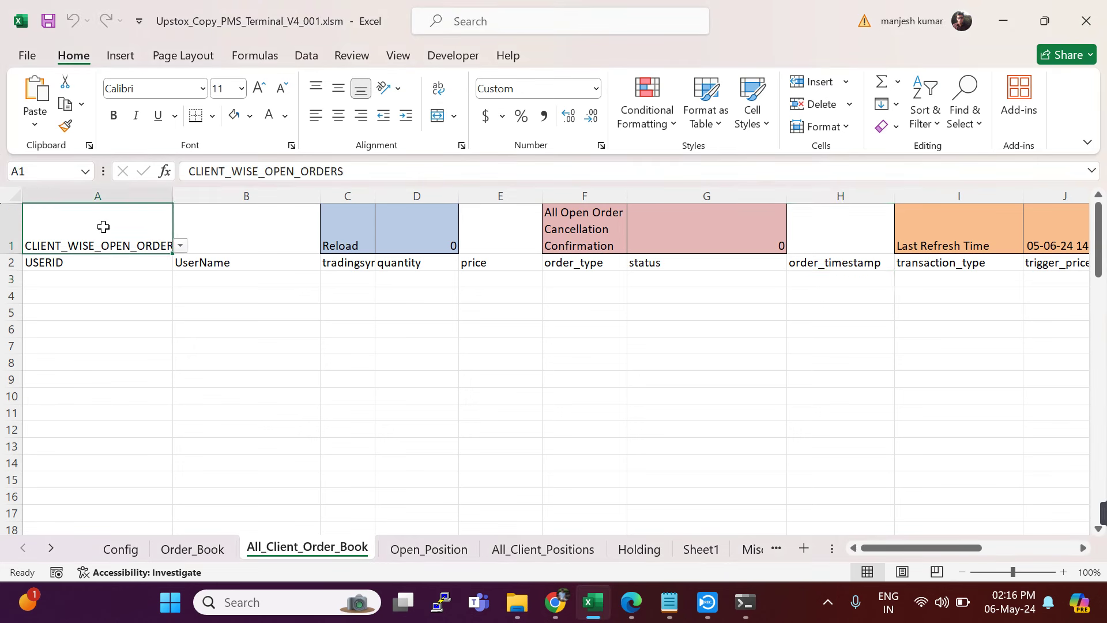
{"action": "left_click", "coordinate": [180, 247]}
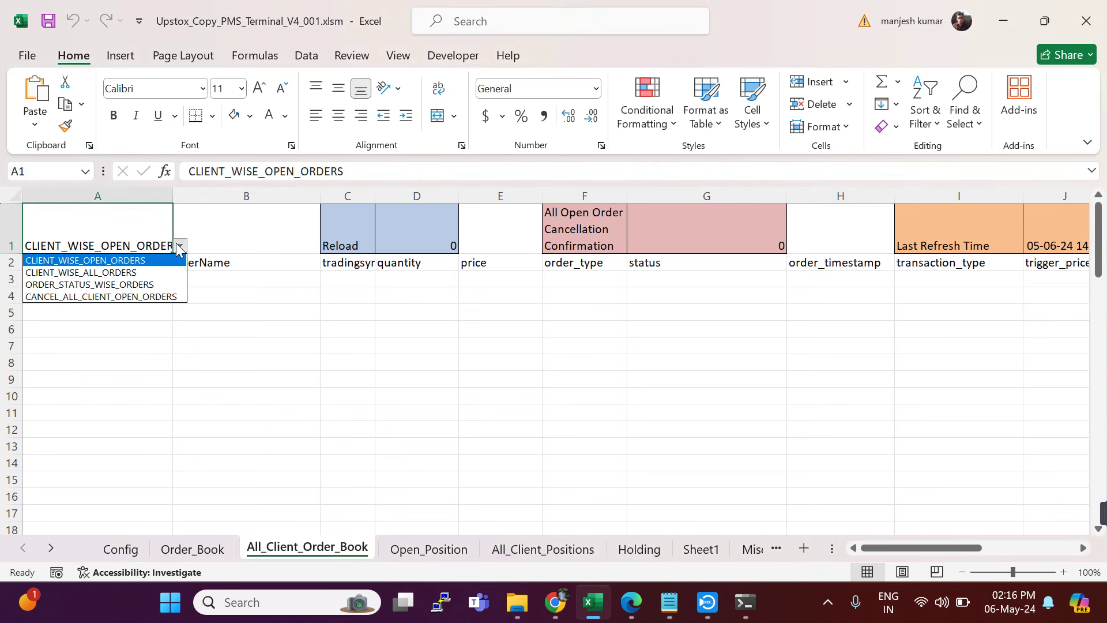
{"action": "left_click", "coordinate": [151, 273]}
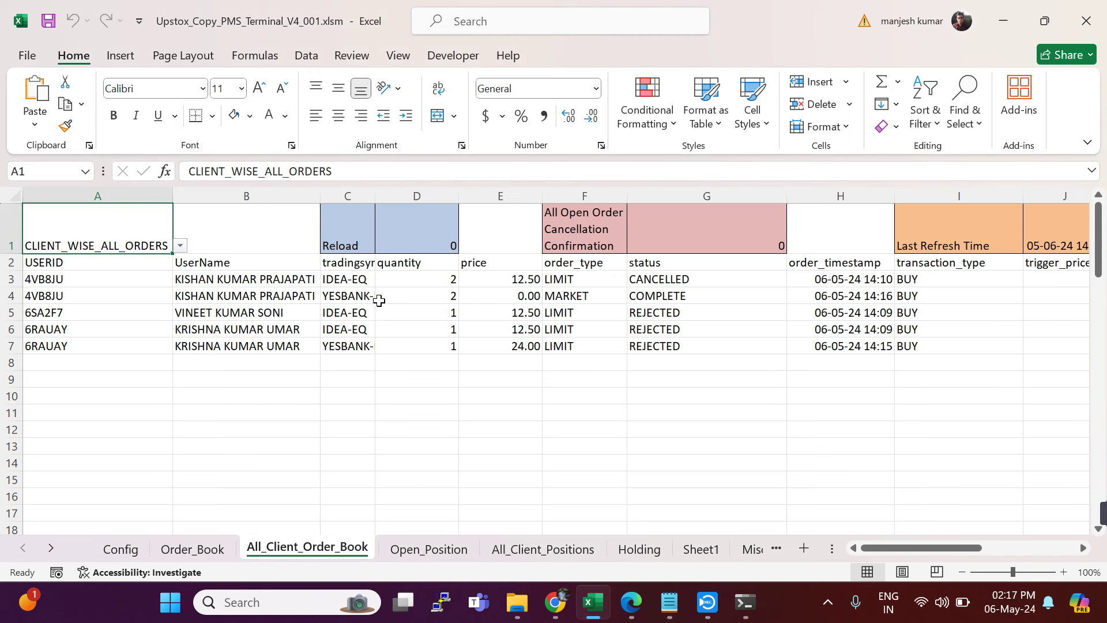
{"action": "left_click", "coordinate": [838, 294]}
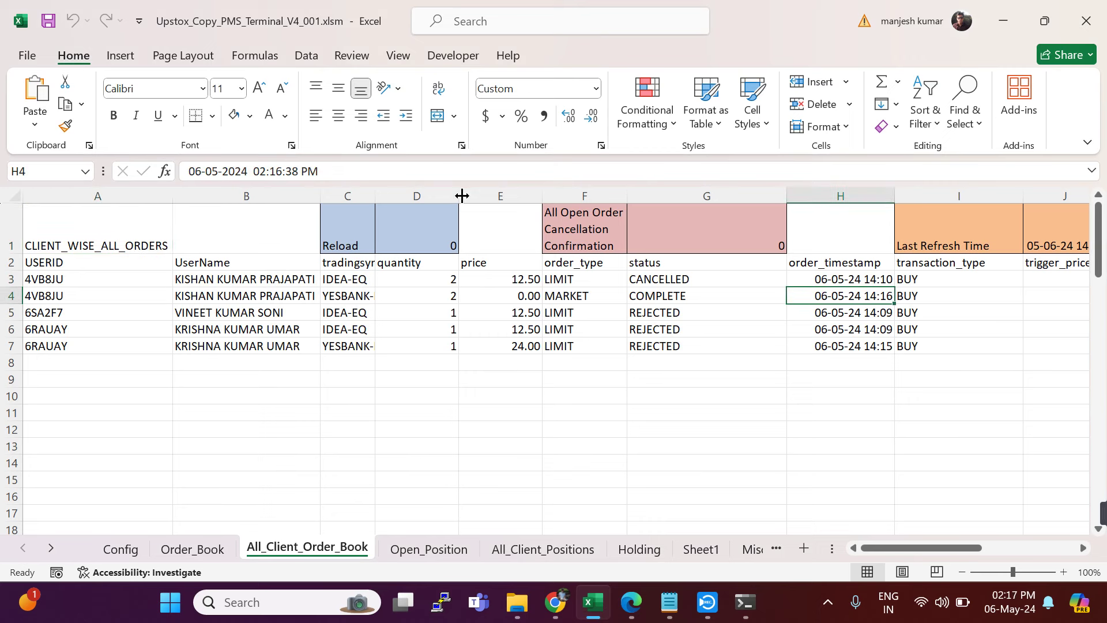
{"action": "left_click", "coordinate": [205, 549]}
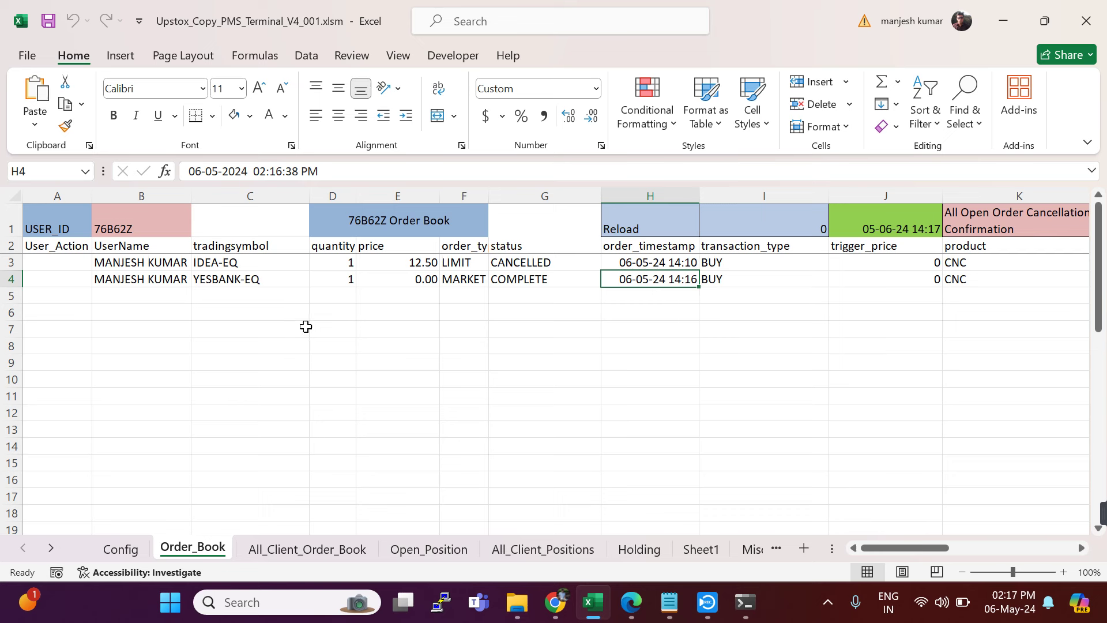
Step: View Positions for the parent (1 YESBANK share) and the child (2 shares) in Upstox
{"action": "mouse_move", "coordinate": [621, 611]}
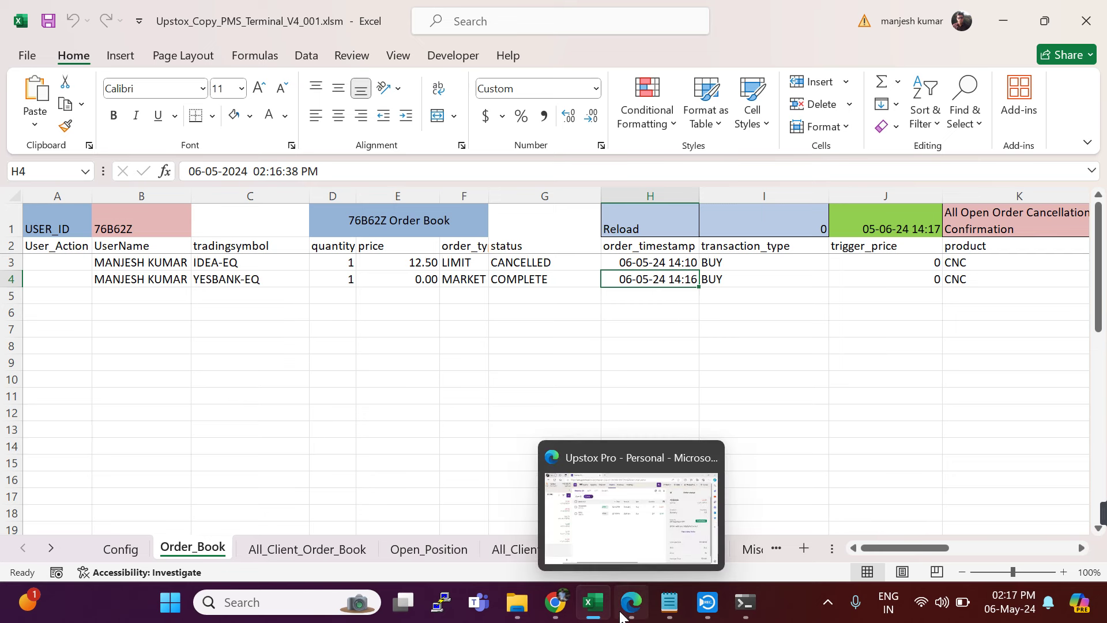
{"action": "left_click", "coordinate": [630, 610]}
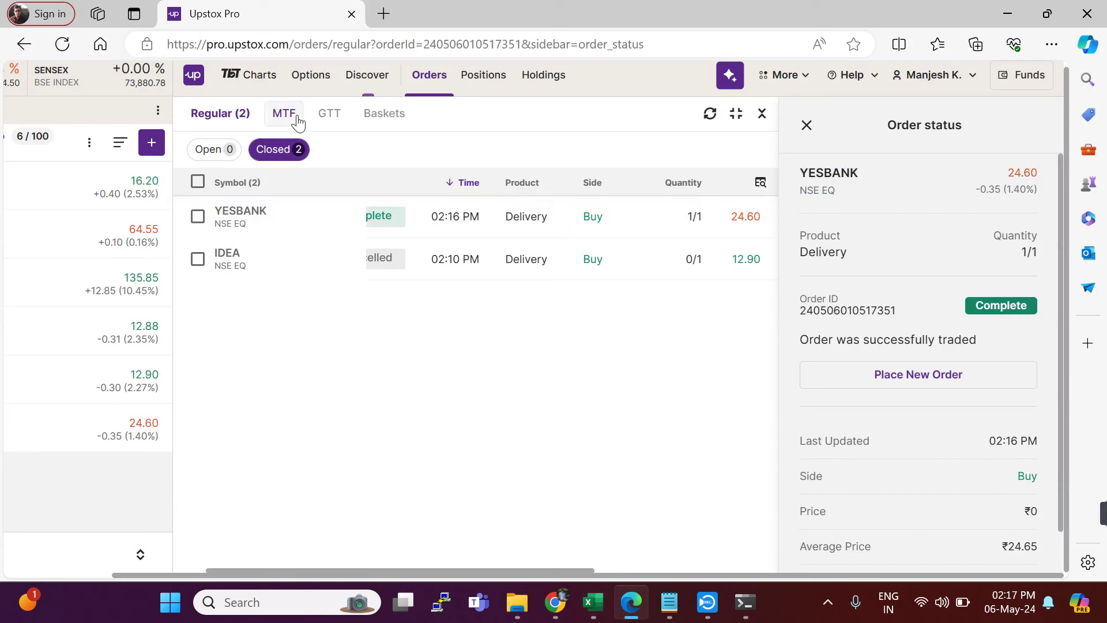
{"action": "left_click", "coordinate": [477, 92]}
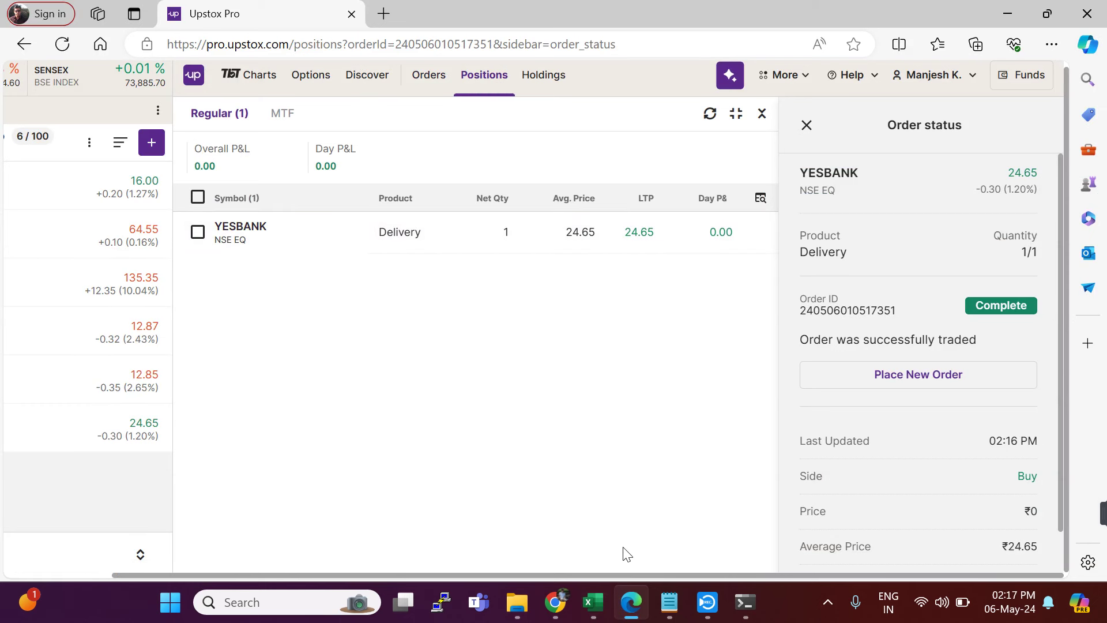
{"action": "mouse_move", "coordinate": [555, 602]}
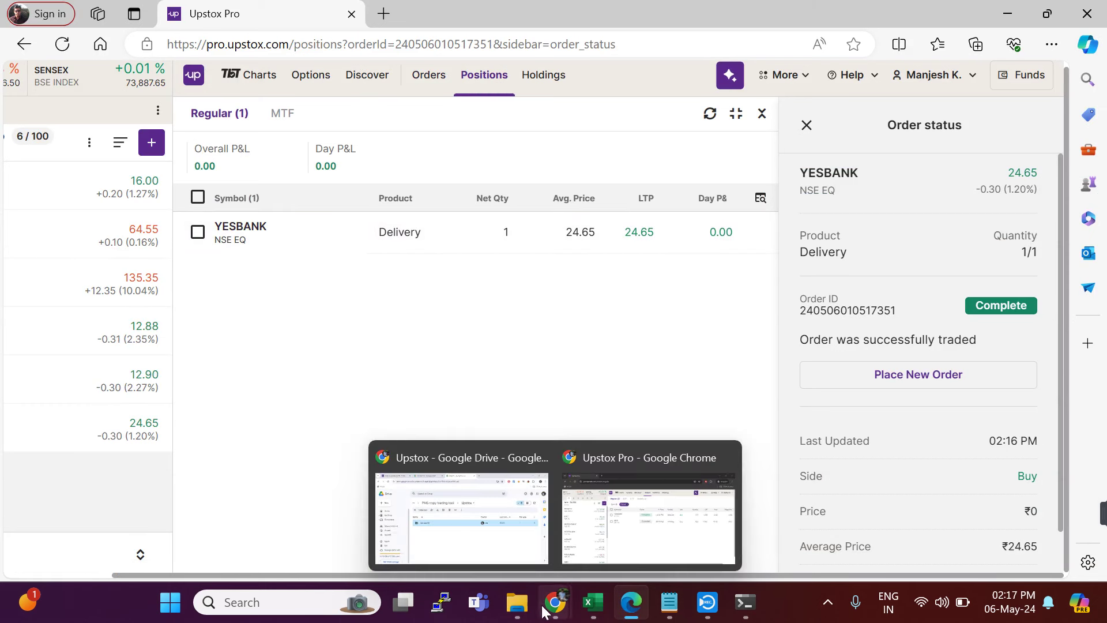
{"action": "left_click", "coordinate": [623, 526]}
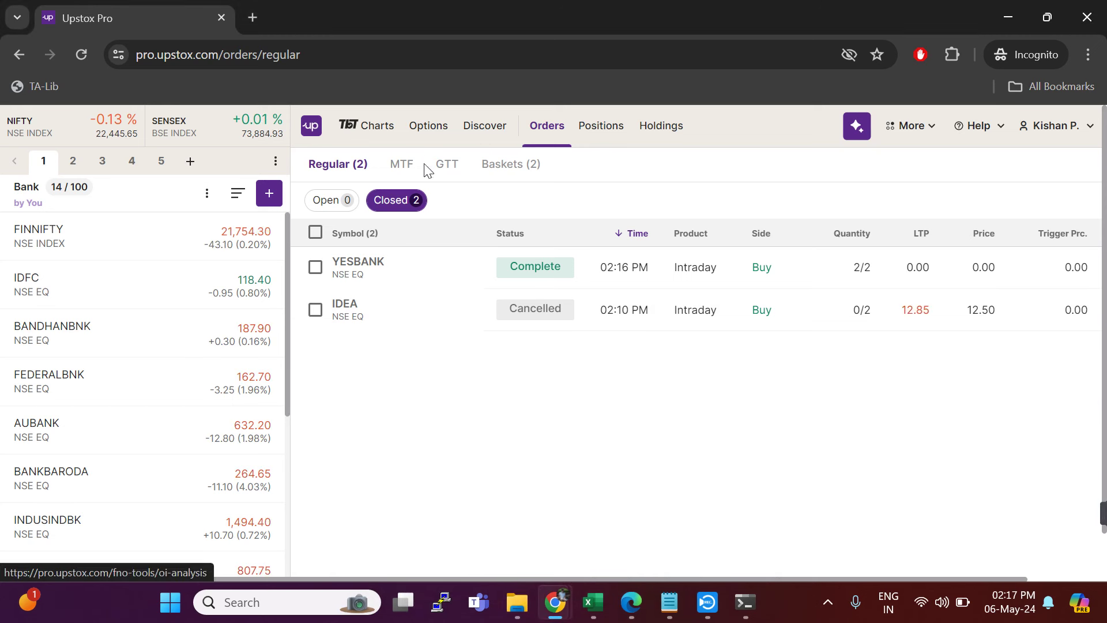
{"action": "left_click", "coordinate": [584, 127]}
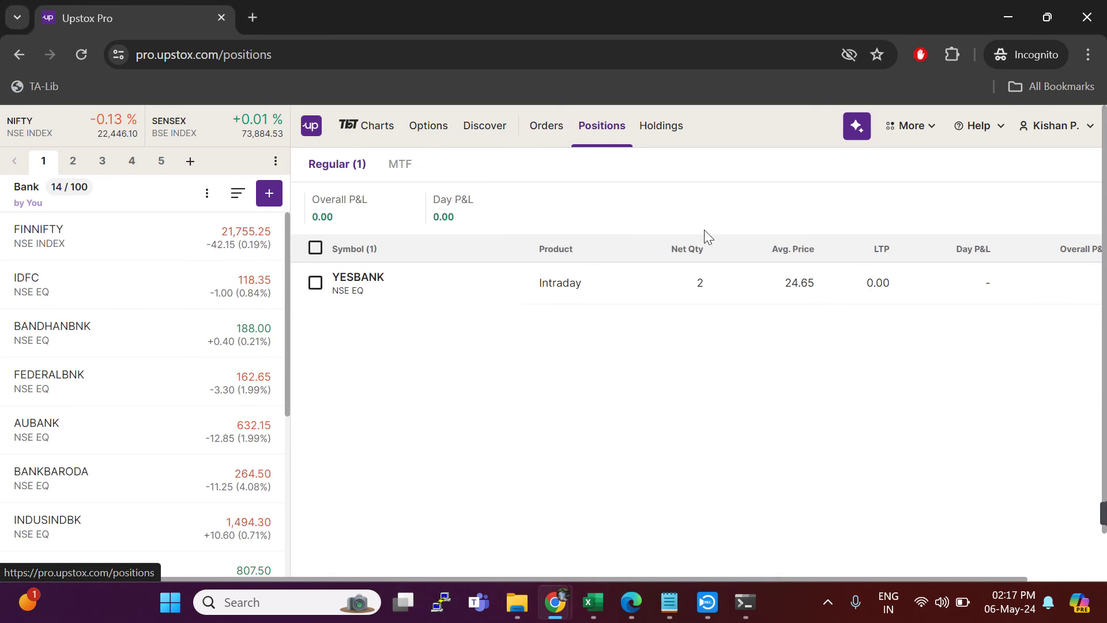
{"action": "mouse_move", "coordinate": [593, 602]}
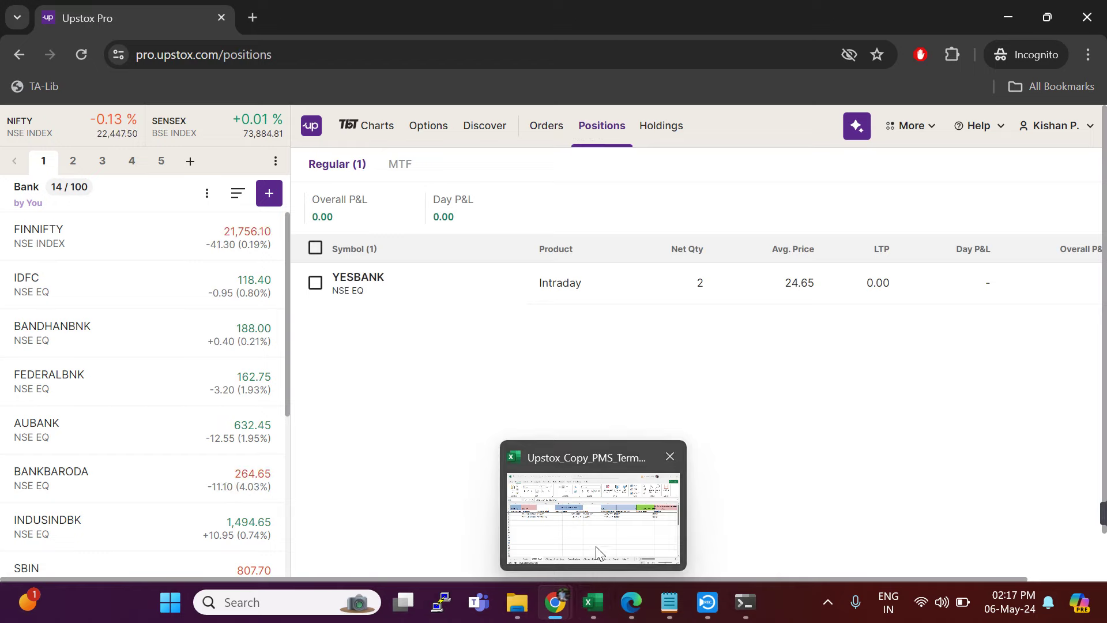
{"action": "left_click", "coordinate": [587, 526]}
Step: Check the child account's multiplier of 2 on the Config sheet, then return to the parent's Upstox window
{"action": "left_click", "coordinate": [122, 550]}
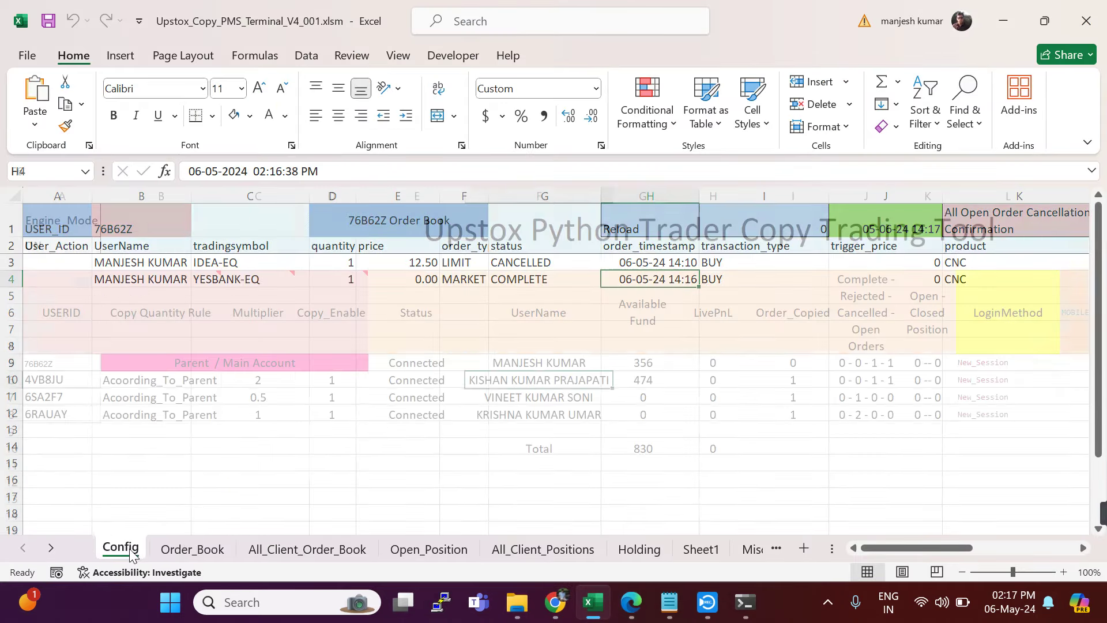
{"action": "left_click", "coordinate": [271, 381]}
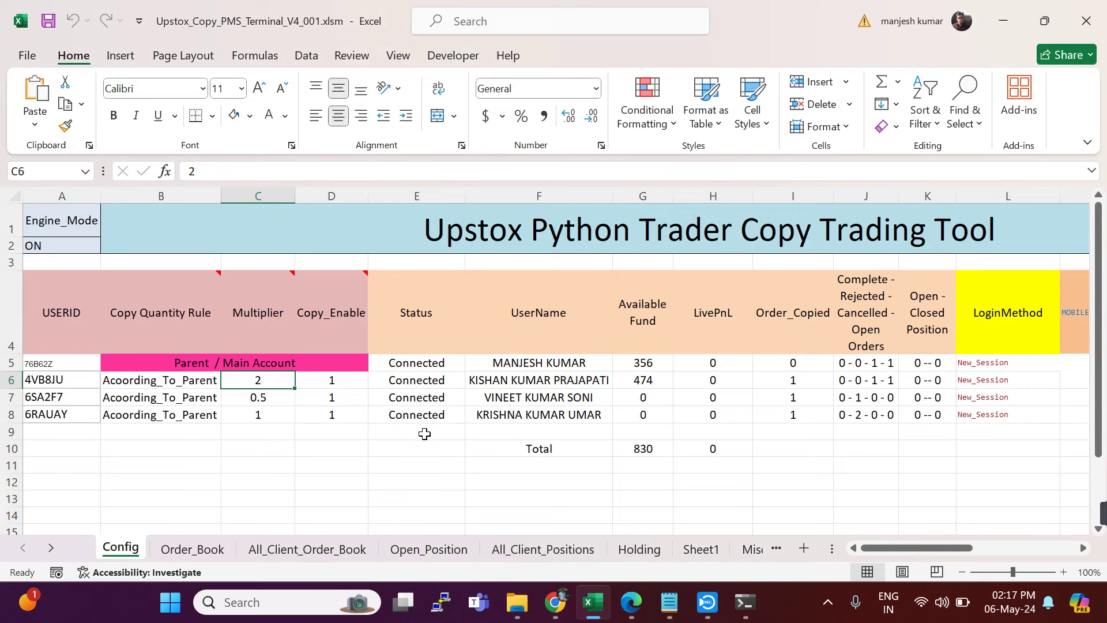
{"action": "left_click", "coordinate": [631, 604]}
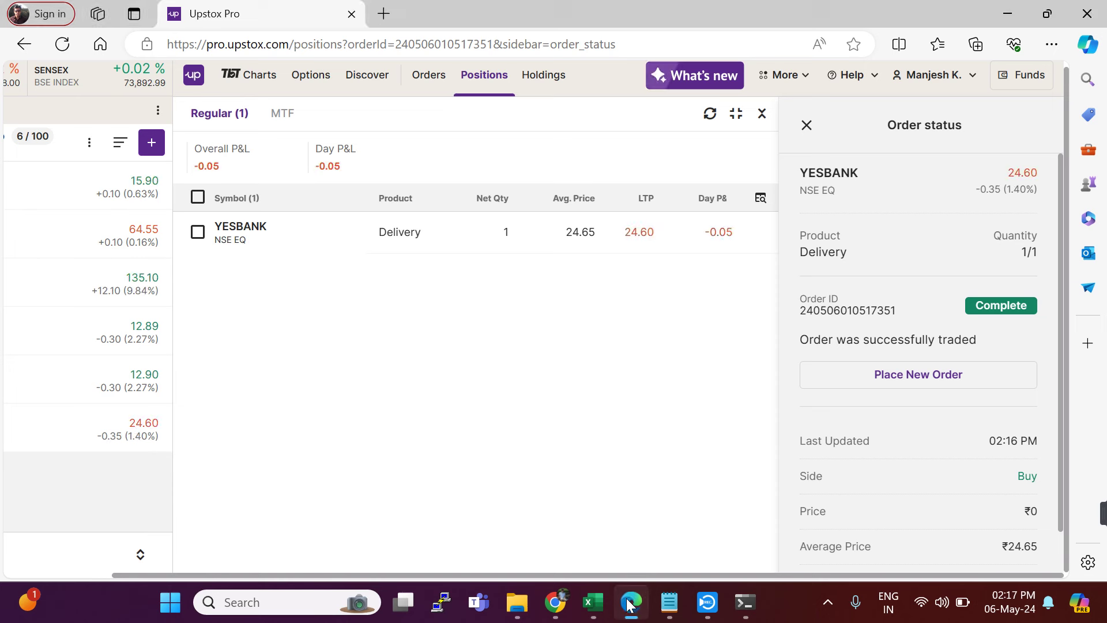
Step: Square off the parent's YESBANK position at market price
{"action": "left_click", "coordinate": [199, 236]}
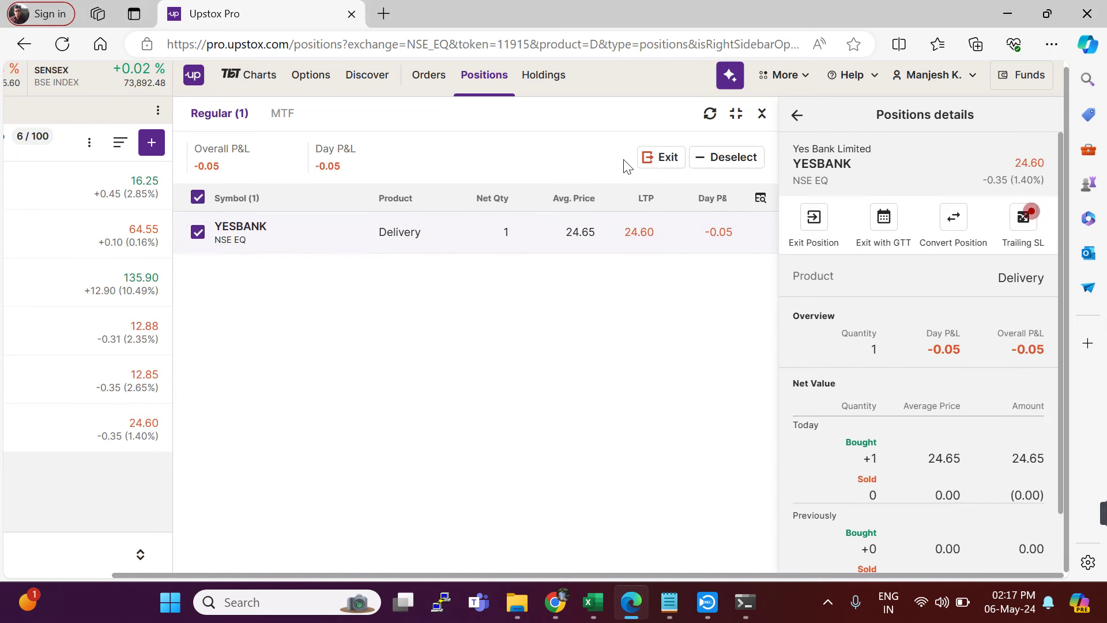
{"action": "left_click", "coordinate": [653, 158]}
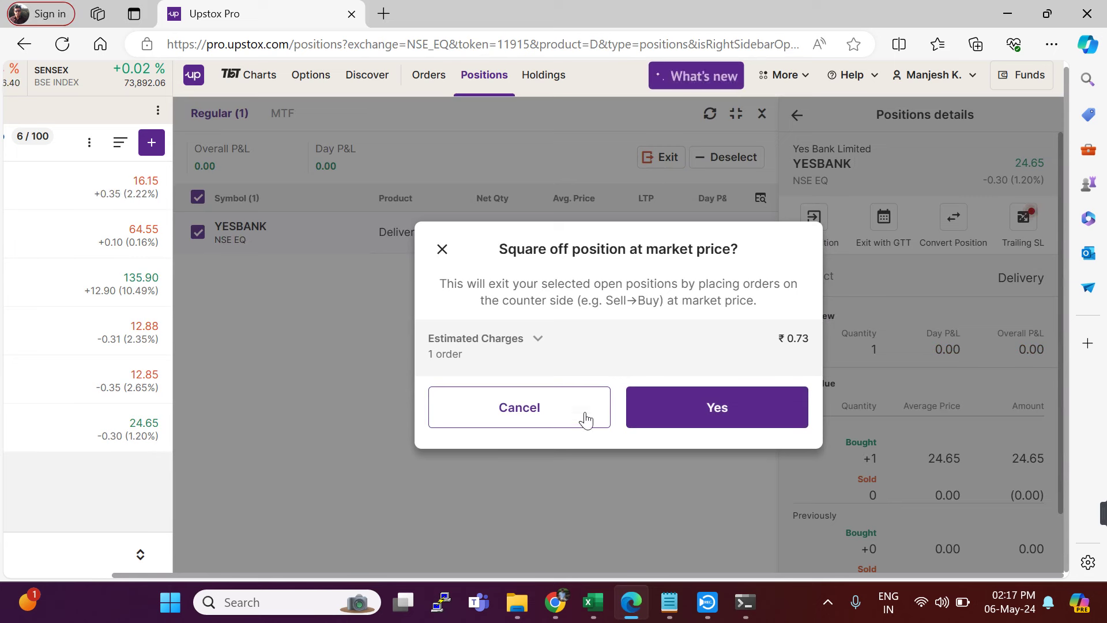
{"action": "left_click", "coordinate": [721, 404]}
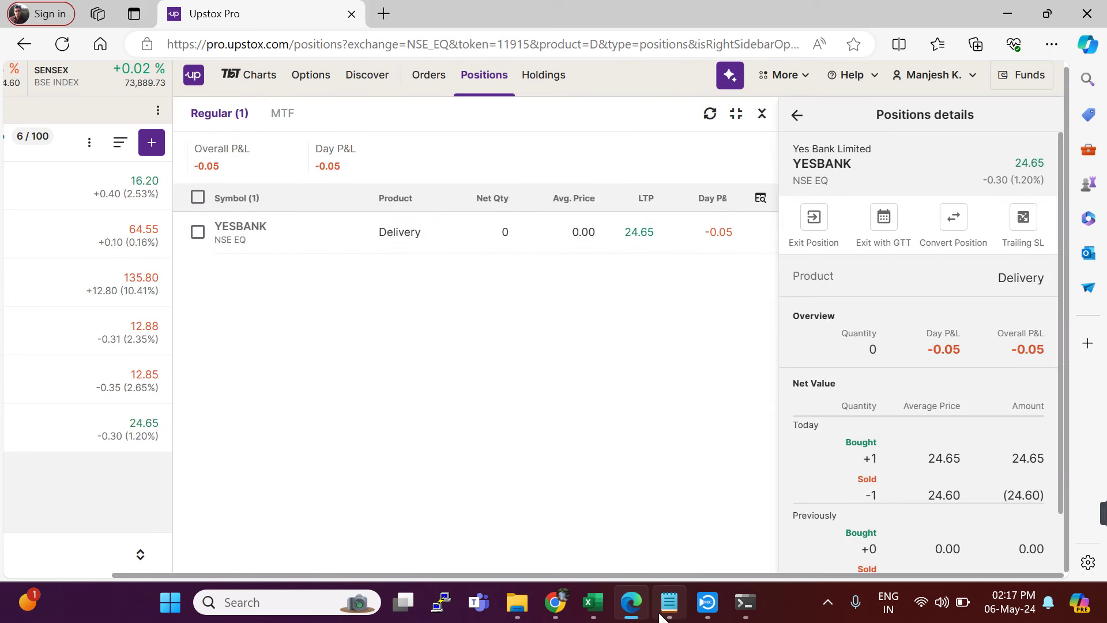
Step: In the child account's Orders, confirm the copied 2-share YESBANK sell shows Complete
{"action": "mouse_move", "coordinate": [556, 603]}
{"action": "left_click", "coordinate": [663, 502]}
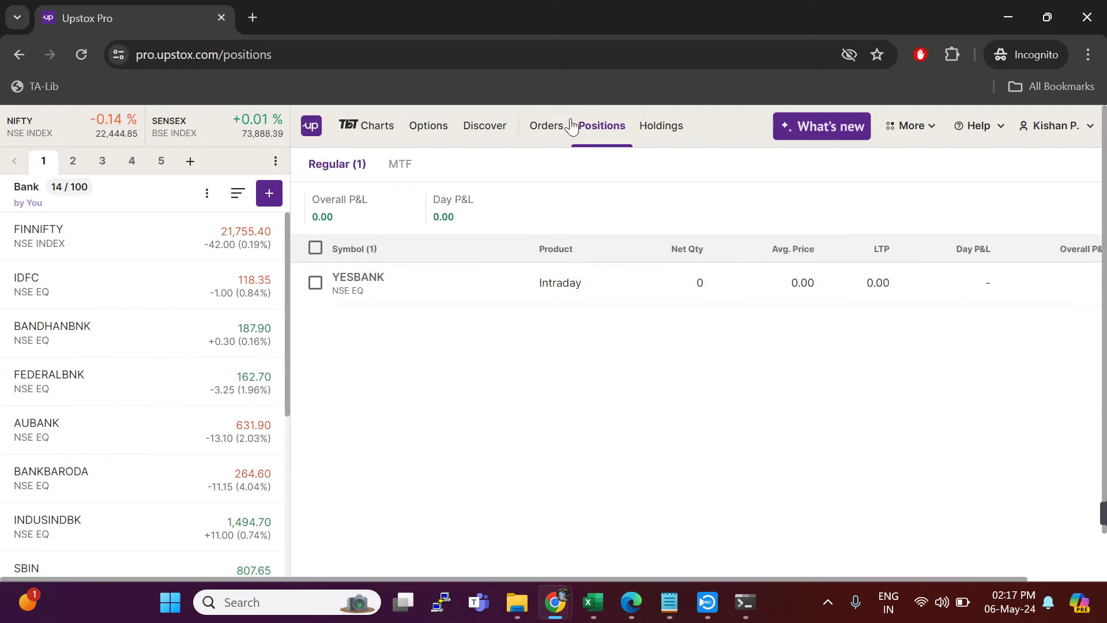
{"action": "left_click", "coordinate": [543, 129]}
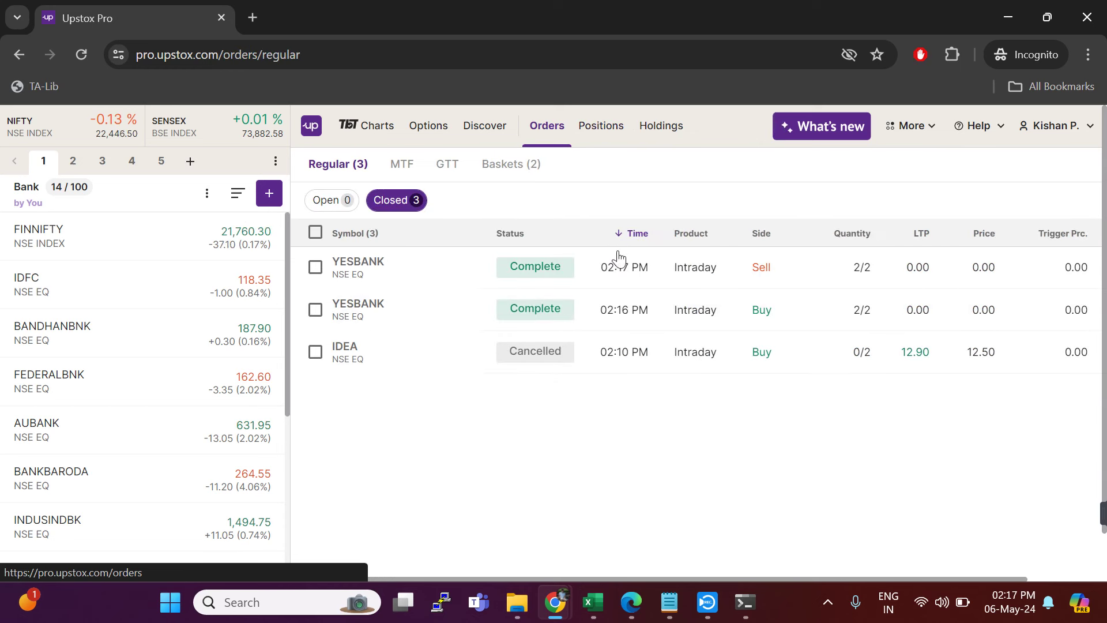
{"action": "left_click_drag", "start_coordinate": [473, 579], "coordinate": [416, 566]}
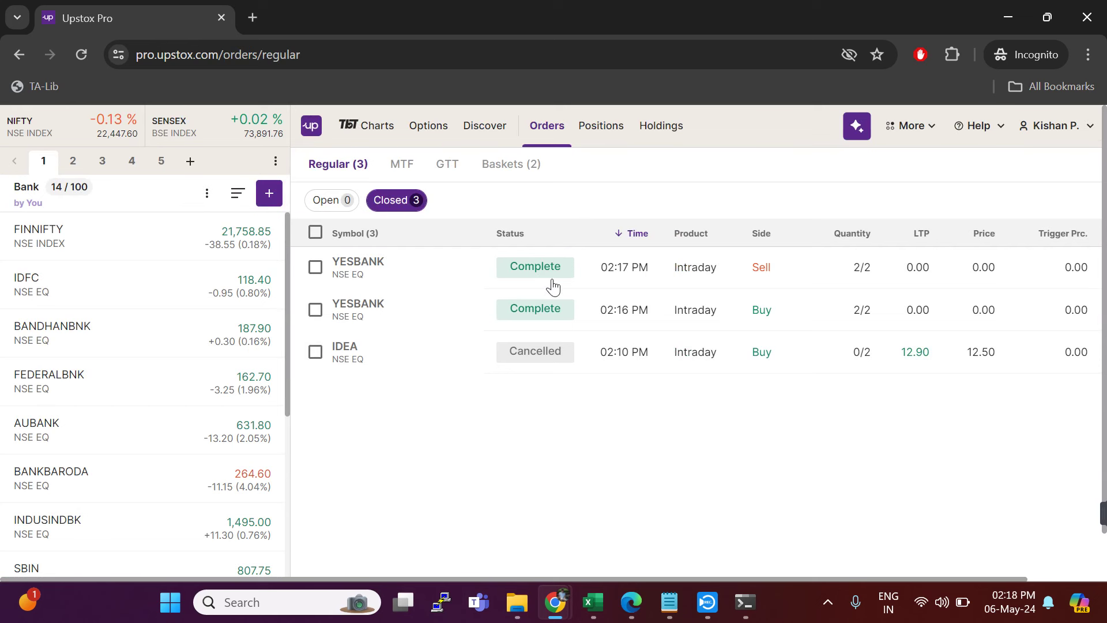
{"action": "left_click", "coordinate": [632, 268]}
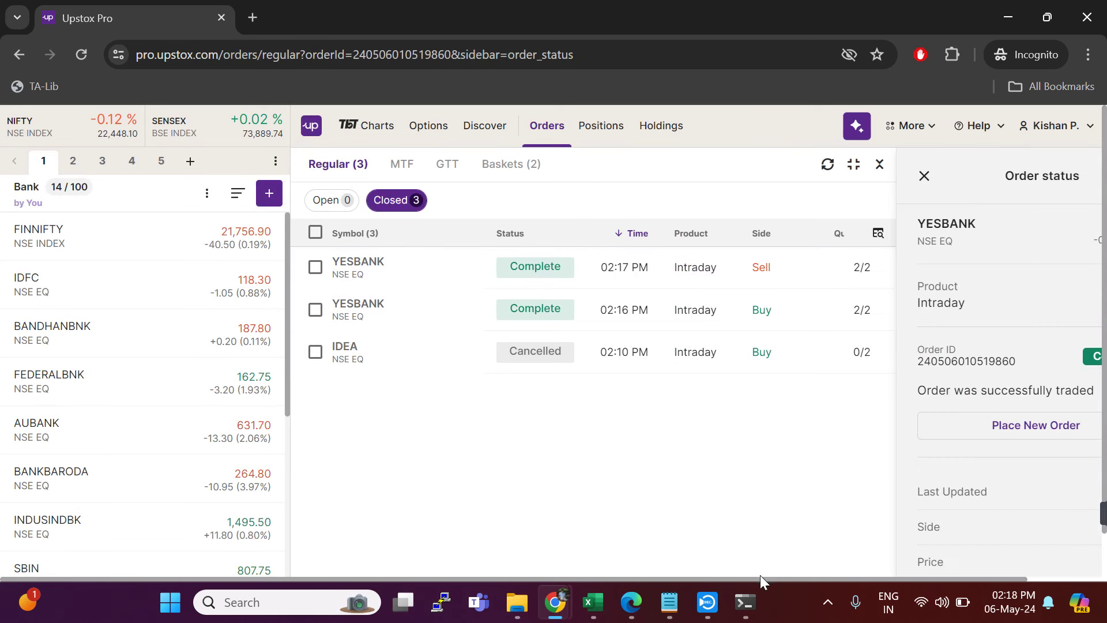
{"action": "key", "text": "ctrl+a"}
{"action": "scroll", "coordinate": [842, 575], "scroll_direction": "down", "scroll_amount": 1}
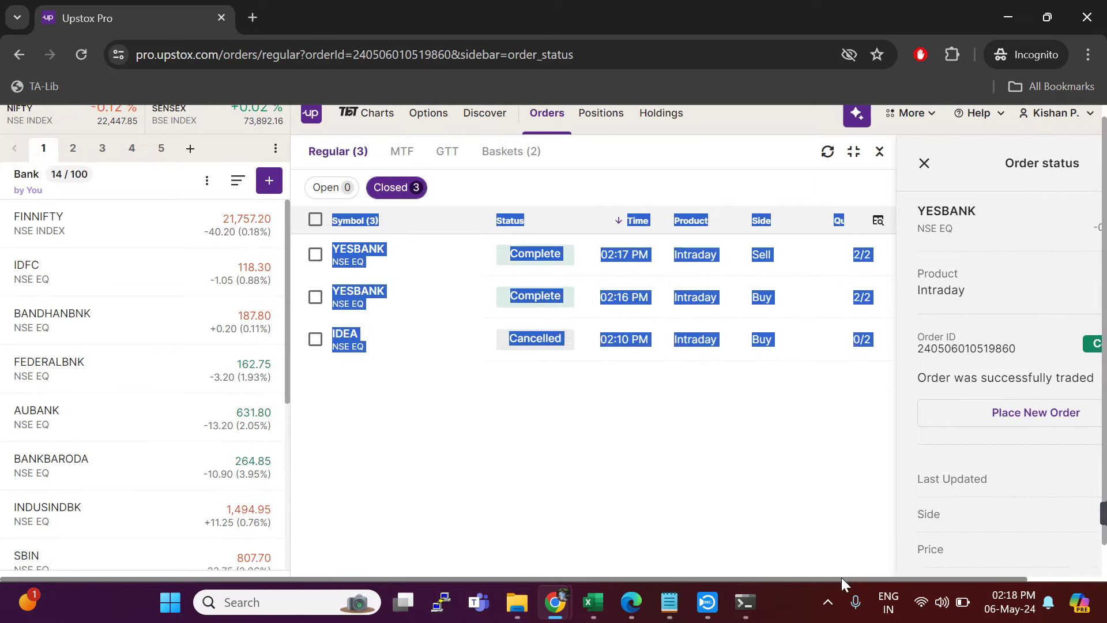
{"action": "left_click_drag", "start_coordinate": [842, 577], "coordinate": [973, 567]}
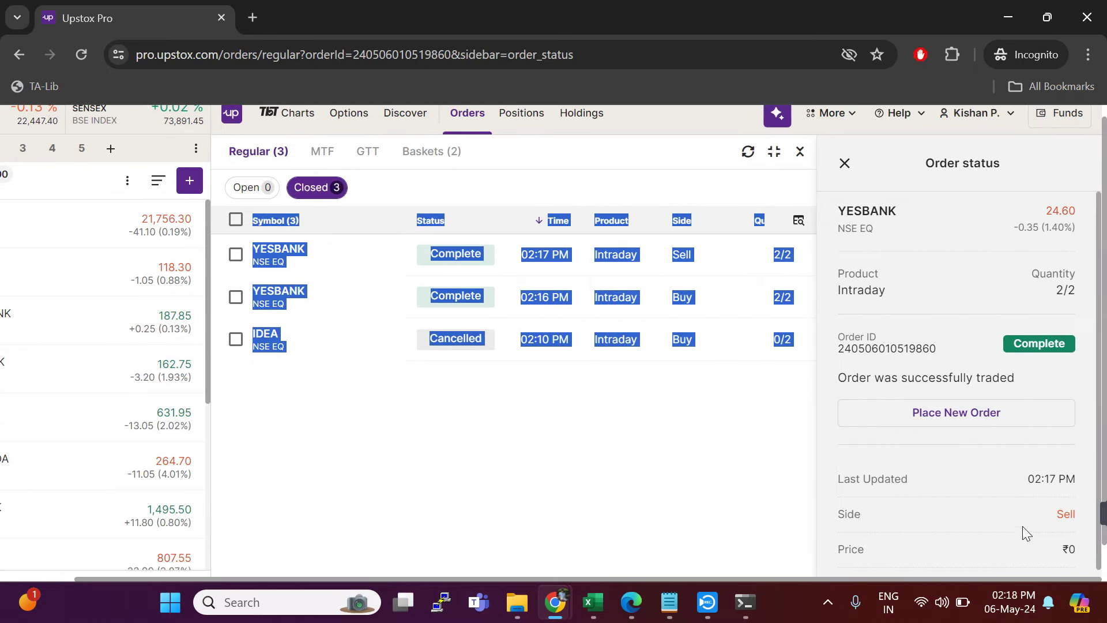
{"action": "left_click", "coordinate": [678, 463]}
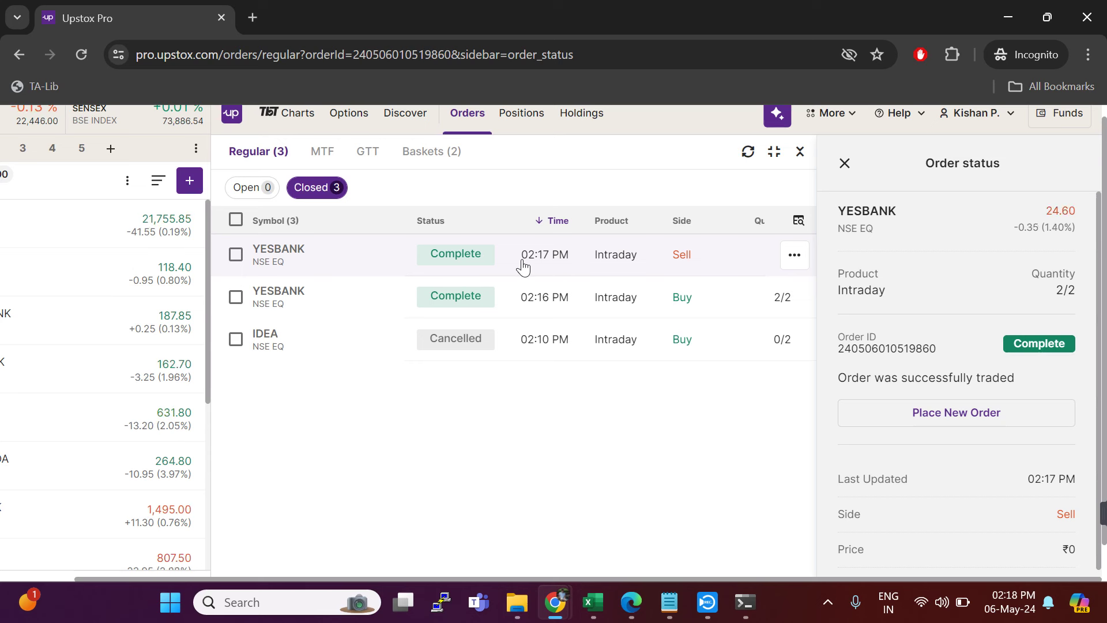
Step: Review the 14:17 YESBANK-EQ SELL row in Order_Book, then view All_Client_Order_Book
{"action": "left_click", "coordinate": [594, 602]}
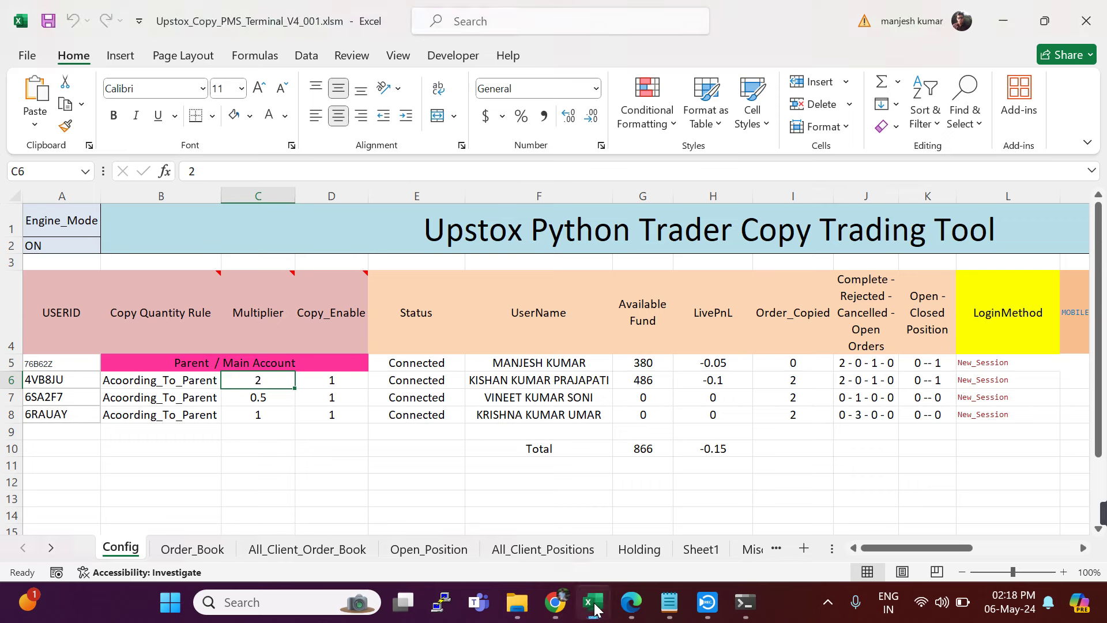
{"action": "left_click", "coordinate": [207, 548]}
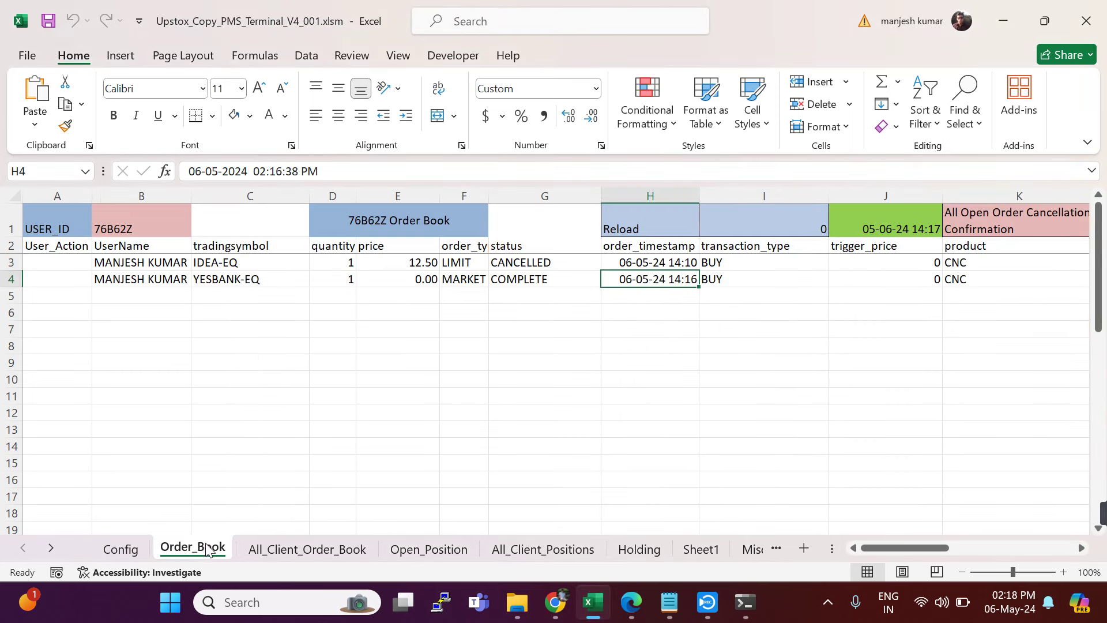
{"action": "left_click", "coordinate": [274, 299]}
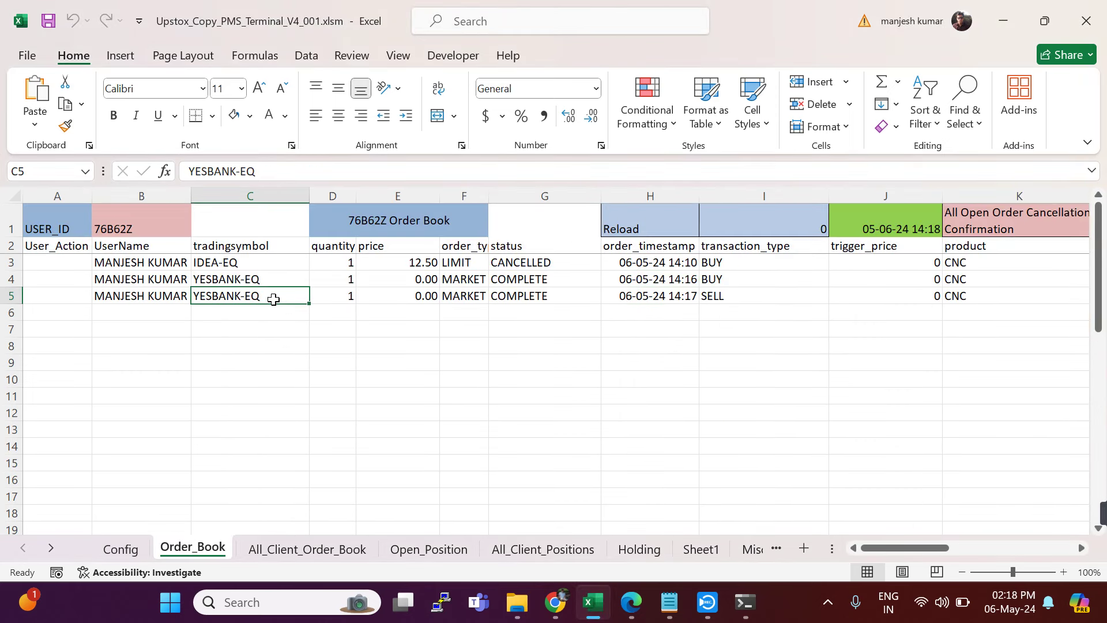
{"action": "left_click", "coordinate": [652, 298]}
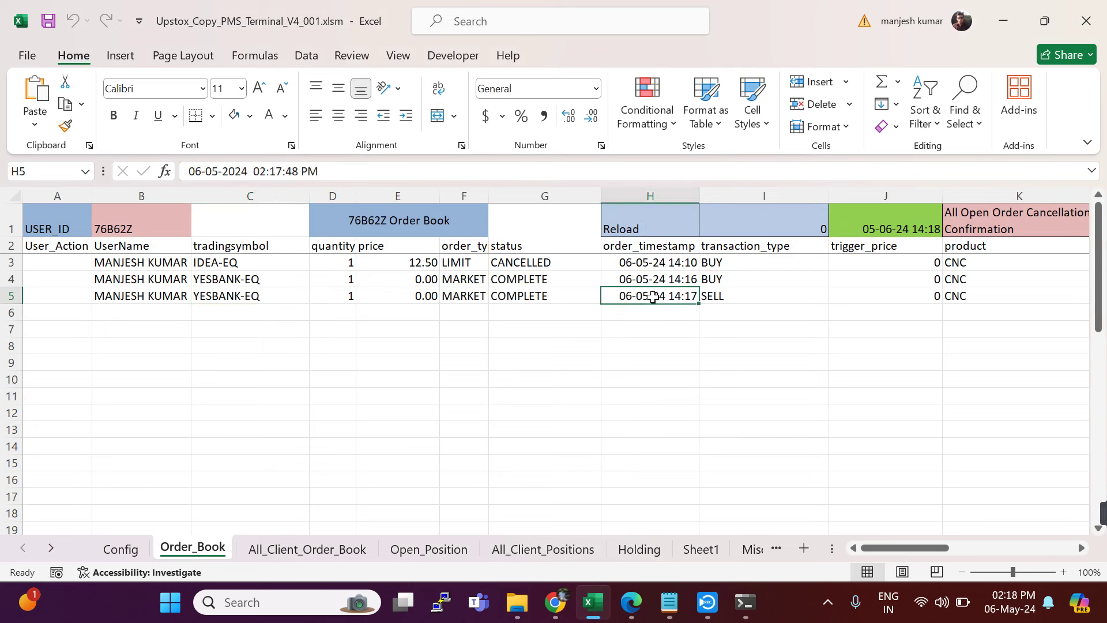
{"action": "left_click", "coordinate": [283, 551]}
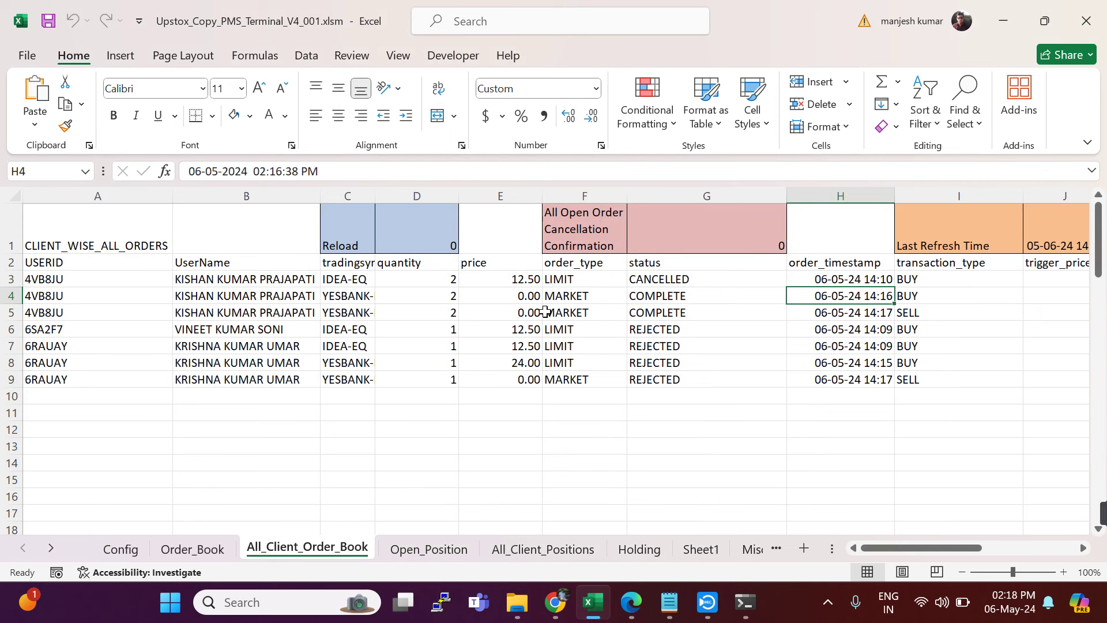
{"action": "left_click", "coordinate": [827, 312]}
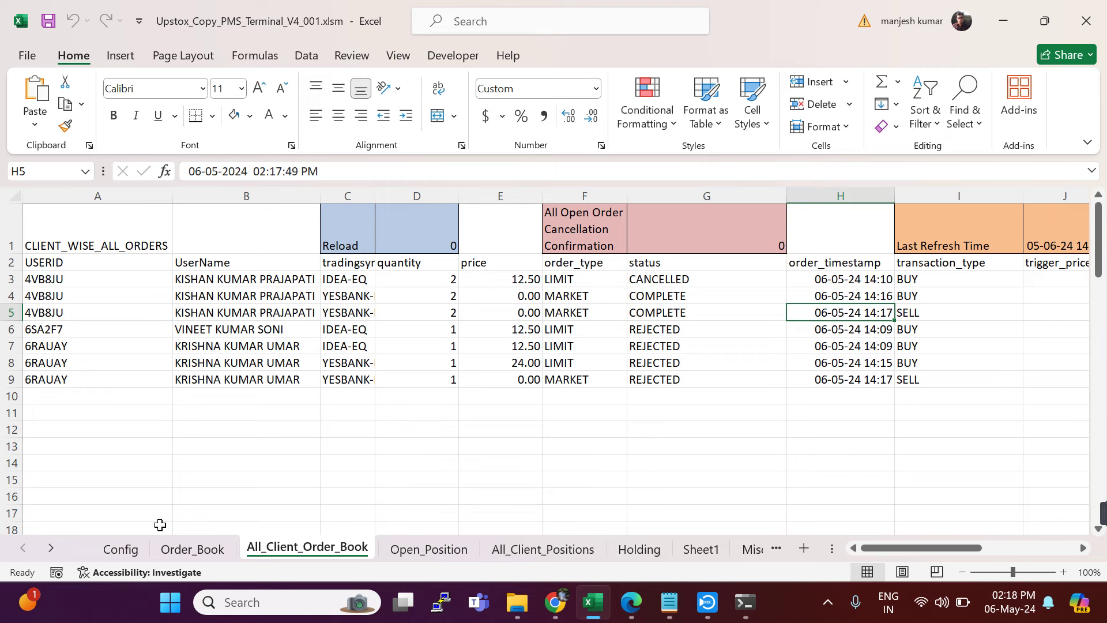
{"action": "left_click", "coordinate": [632, 602]}
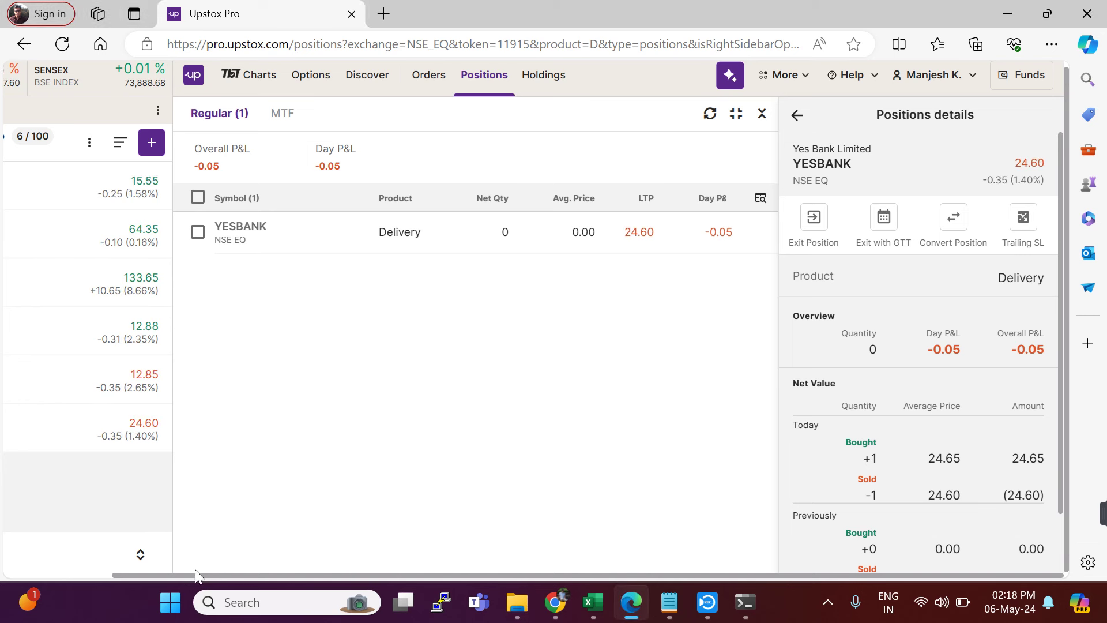
Step: Place a limit buy for 25 NIFTY 22000 PE at ₹5 and view it under Orders
{"action": "left_click_drag", "start_coordinate": [191, 574], "coordinate": [45, 571]}
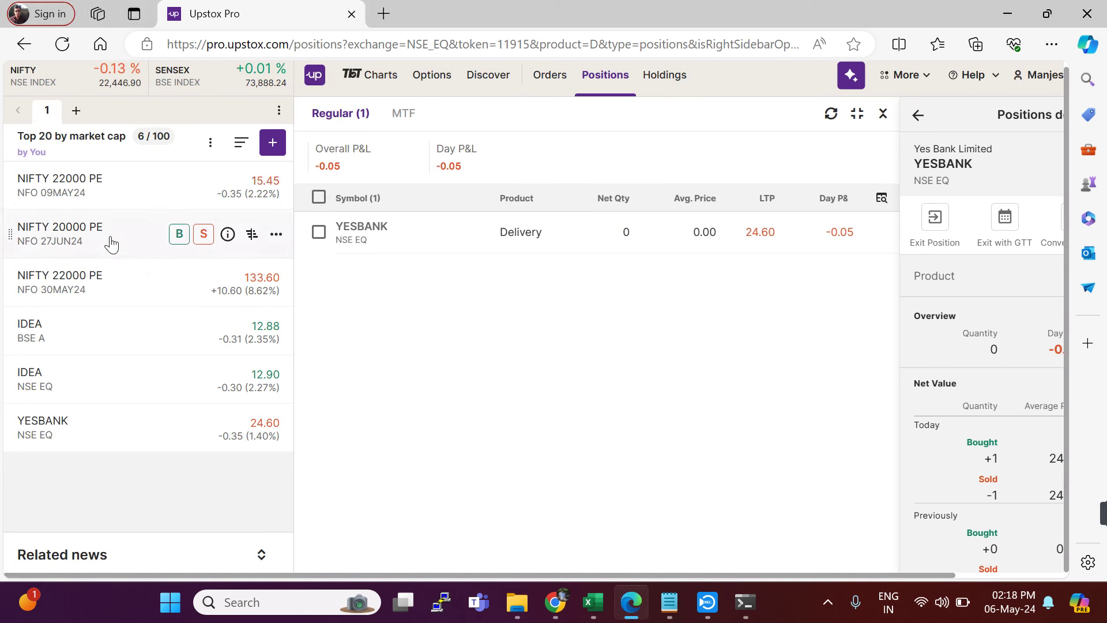
{"action": "mouse_move", "coordinate": [174, 188]}
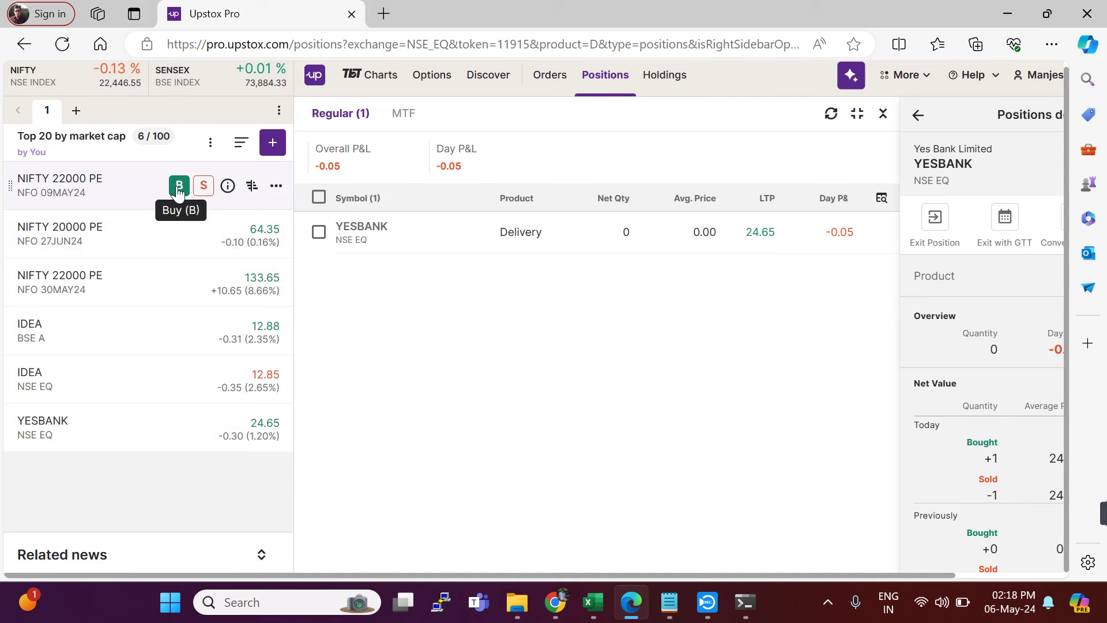
{"action": "left_click", "coordinate": [179, 186]}
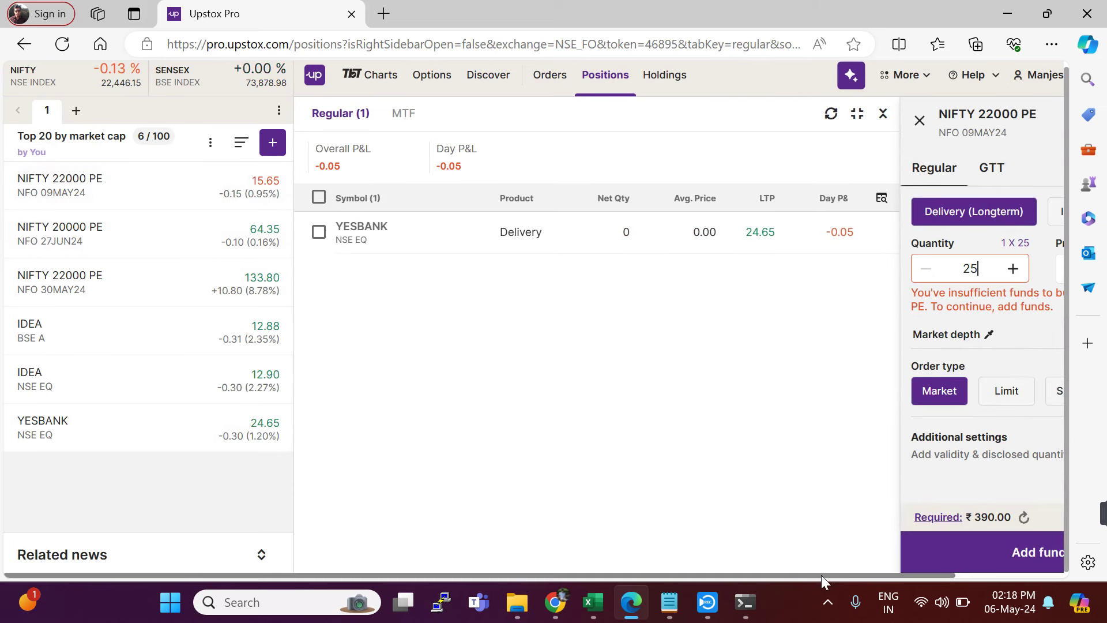
{"action": "left_click", "coordinate": [961, 578]}
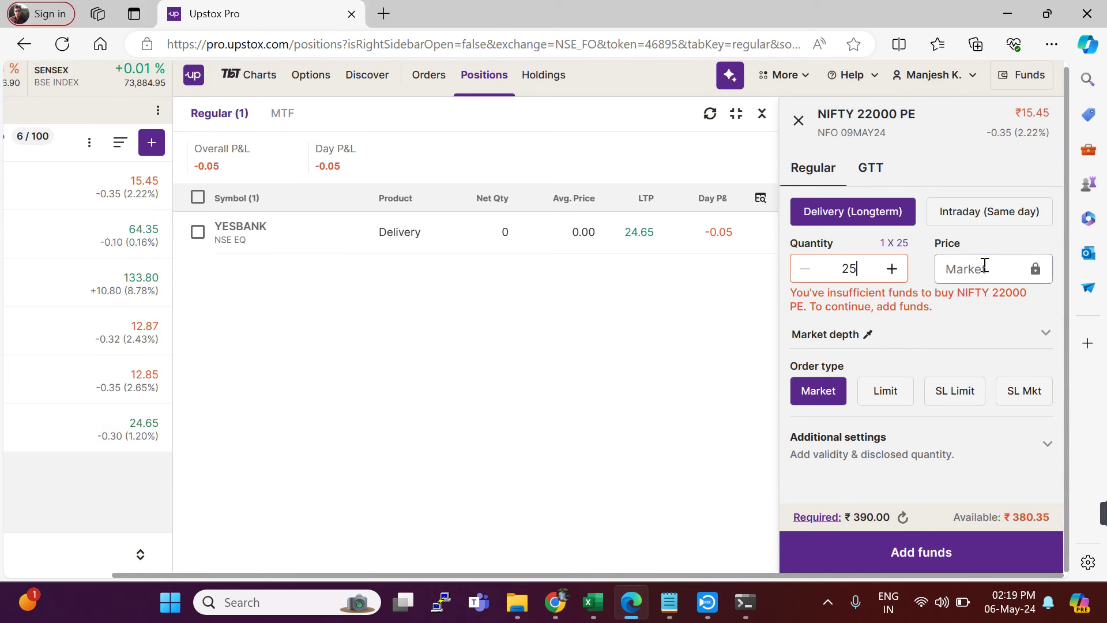
{"action": "left_click", "coordinate": [891, 391]}
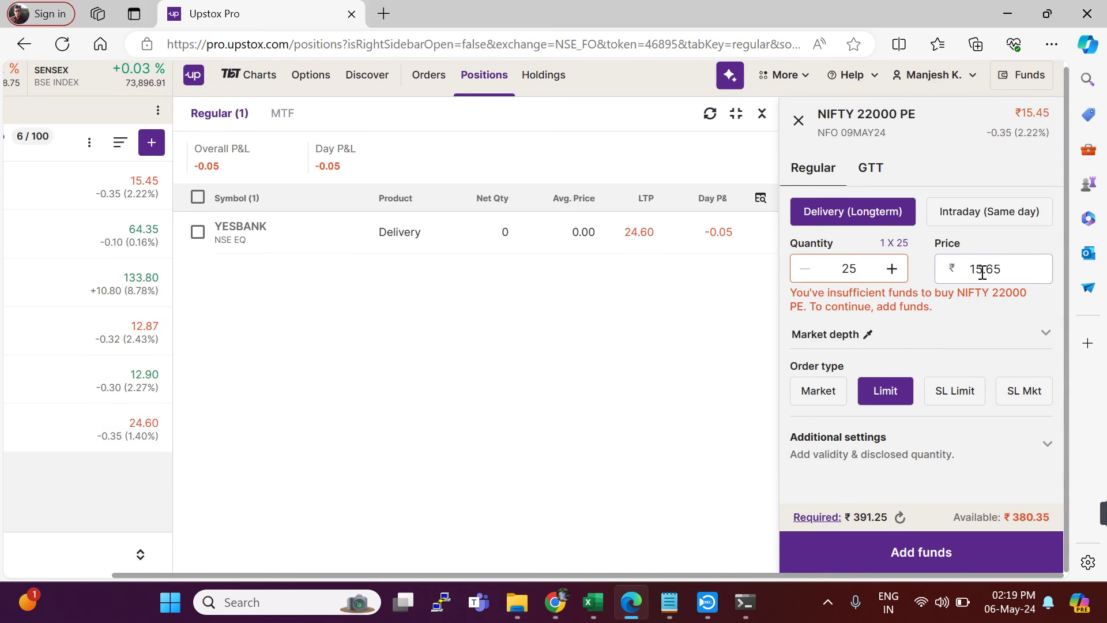
{"action": "double_click", "coordinate": [1013, 268]}
{"action": "type", "text": "5"}
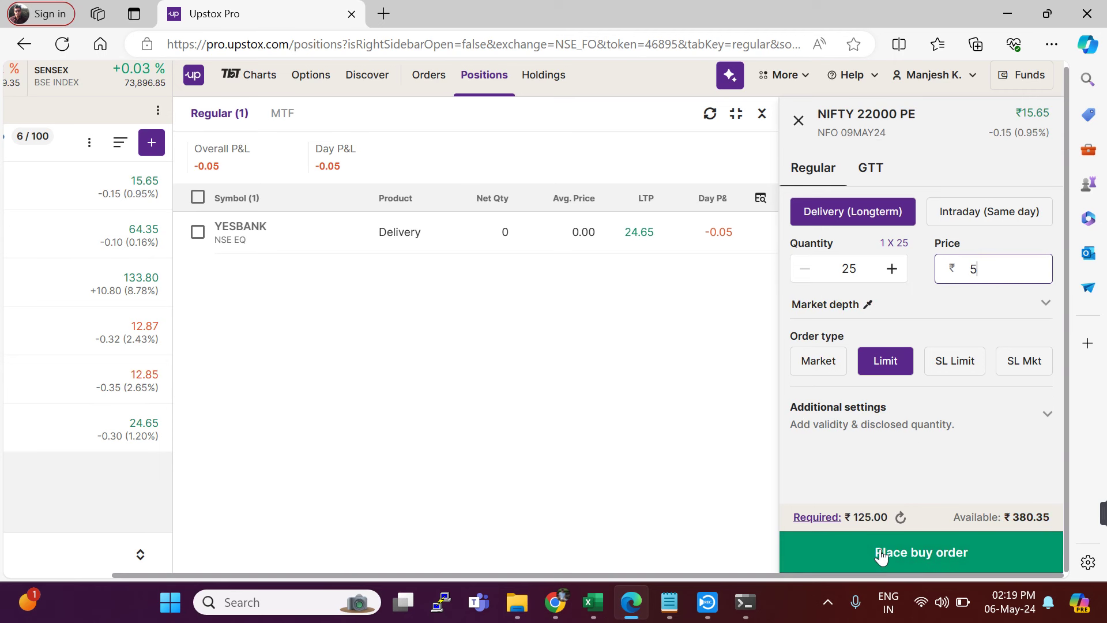
{"action": "left_click", "coordinate": [881, 553]}
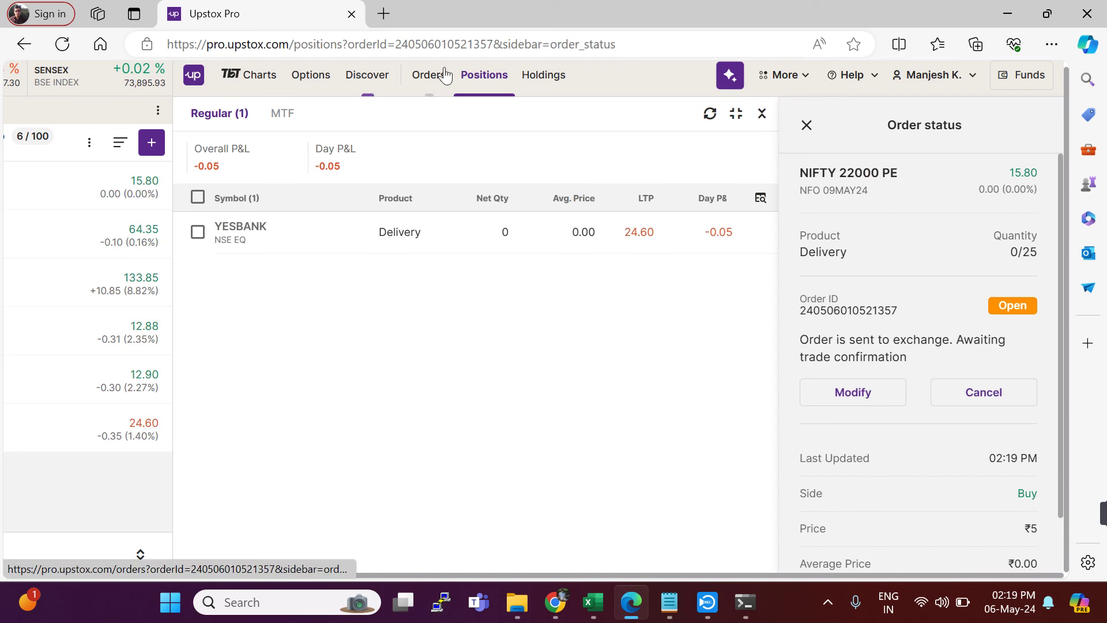
{"action": "left_click", "coordinate": [429, 75]}
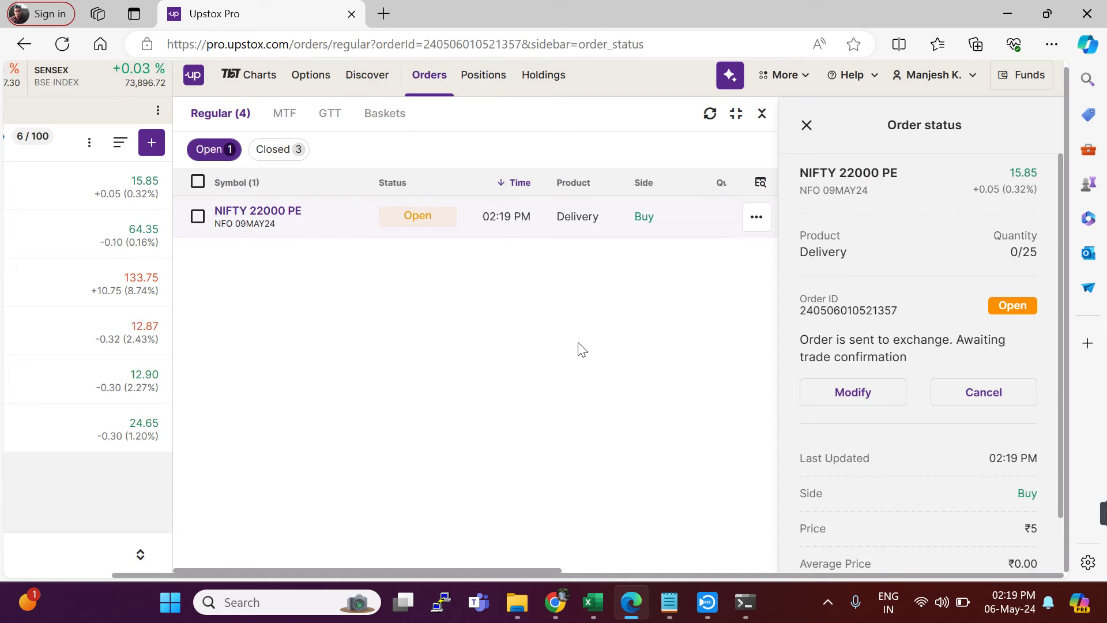
Step: Check the new NIFTY order's timestamp in Order_Book and glance at the child's Upstox orders
{"action": "mouse_move", "coordinate": [594, 599]}
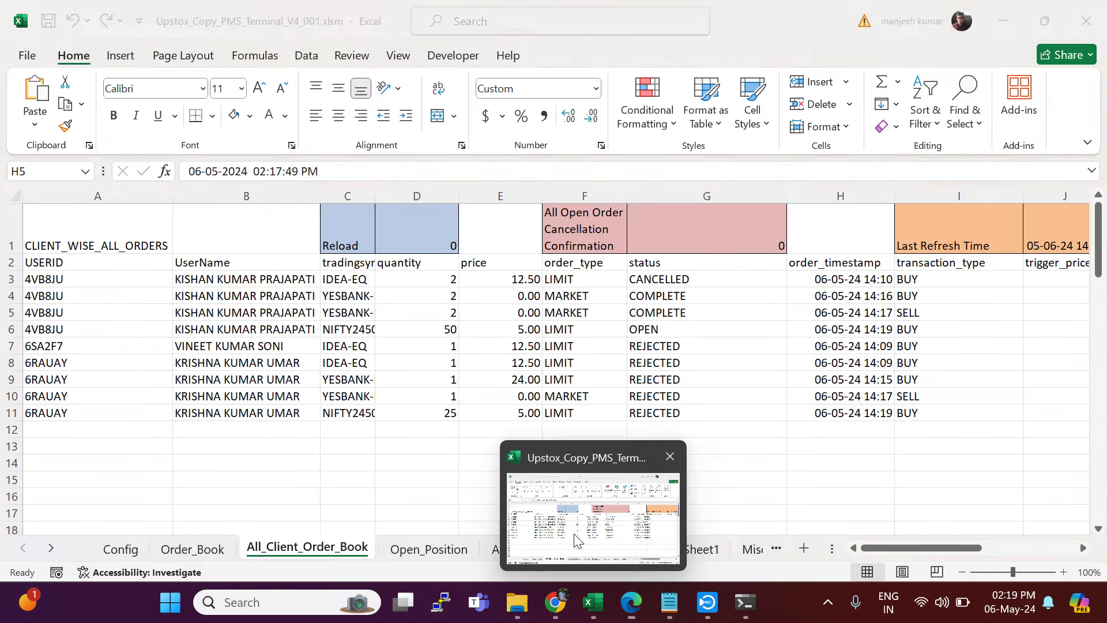
{"action": "left_click", "coordinate": [534, 487]}
{"action": "left_click", "coordinate": [211, 548]}
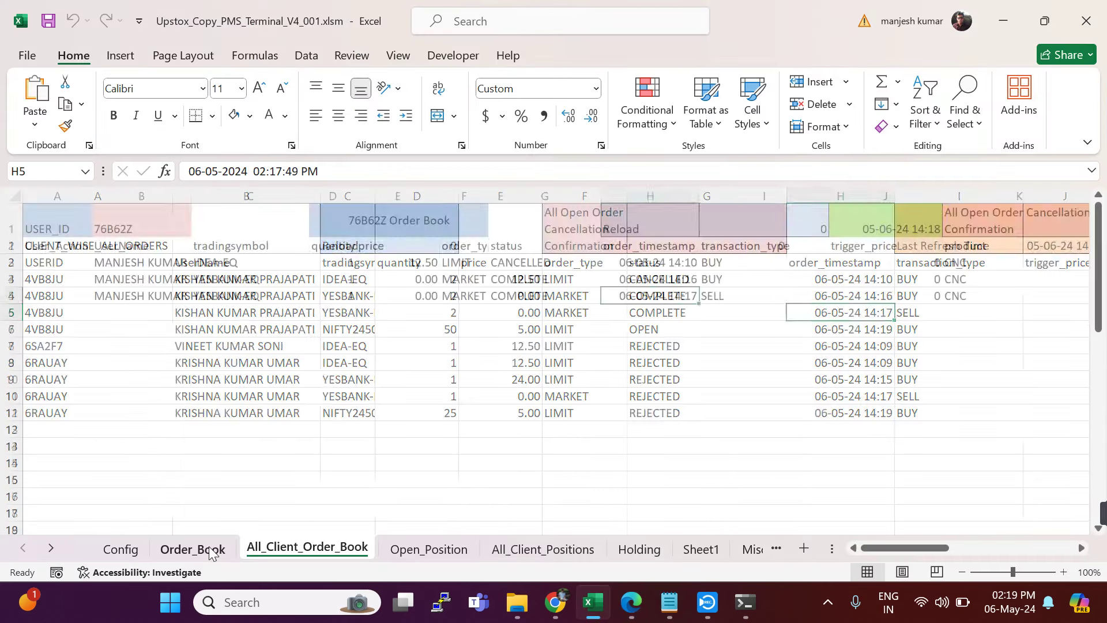
{"action": "left_click", "coordinate": [653, 313]}
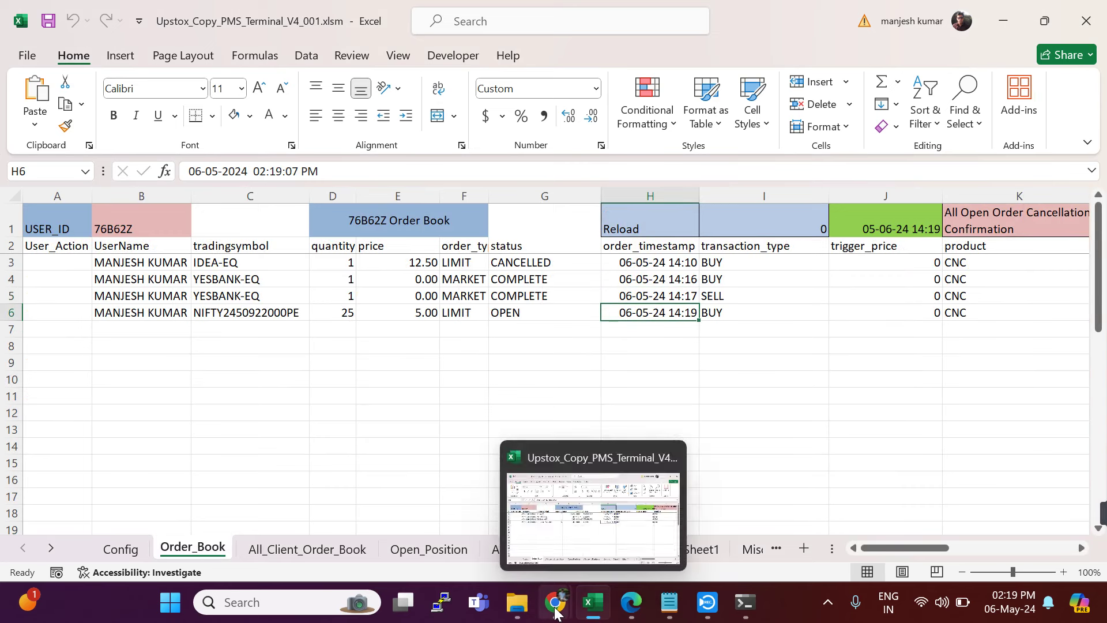
{"action": "mouse_move", "coordinate": [555, 602]}
{"action": "left_click", "coordinate": [638, 492]}
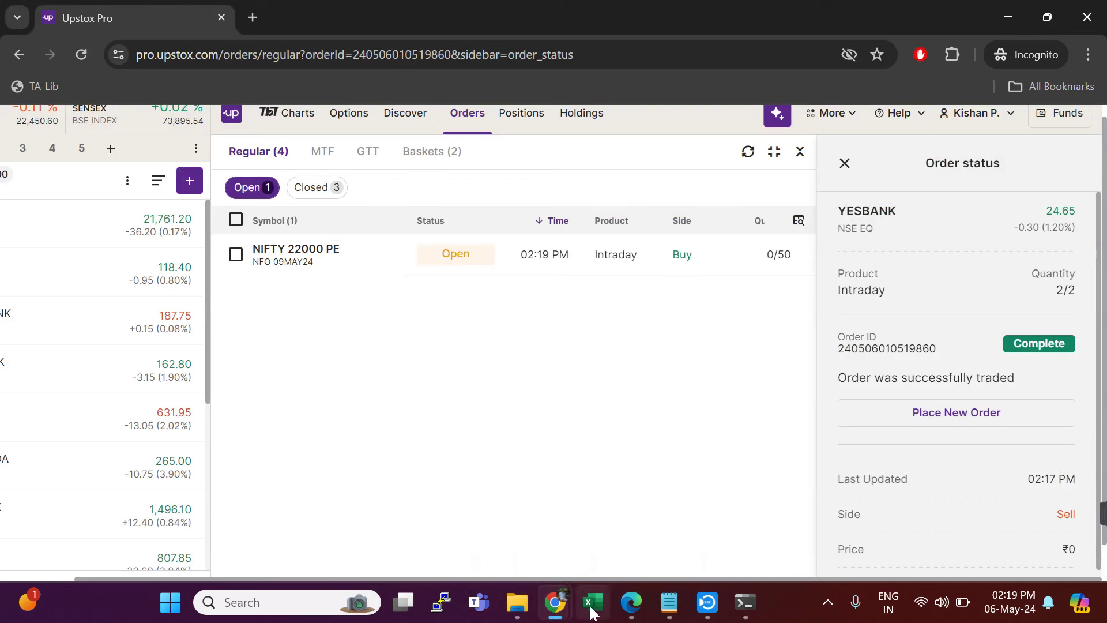
Step: Verify the copied NIFTY order in All_Client_Order_Book, then bring up the child's Upstox window
{"action": "mouse_move", "coordinate": [592, 602]}
{"action": "left_click", "coordinate": [594, 496]}
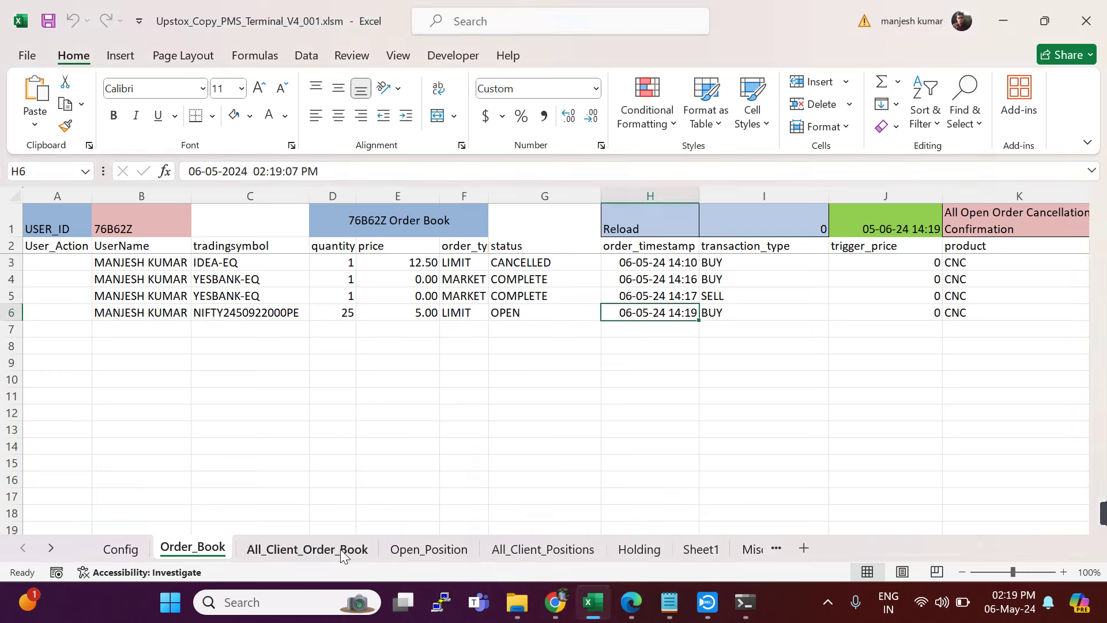
{"action": "left_click", "coordinate": [340, 549]}
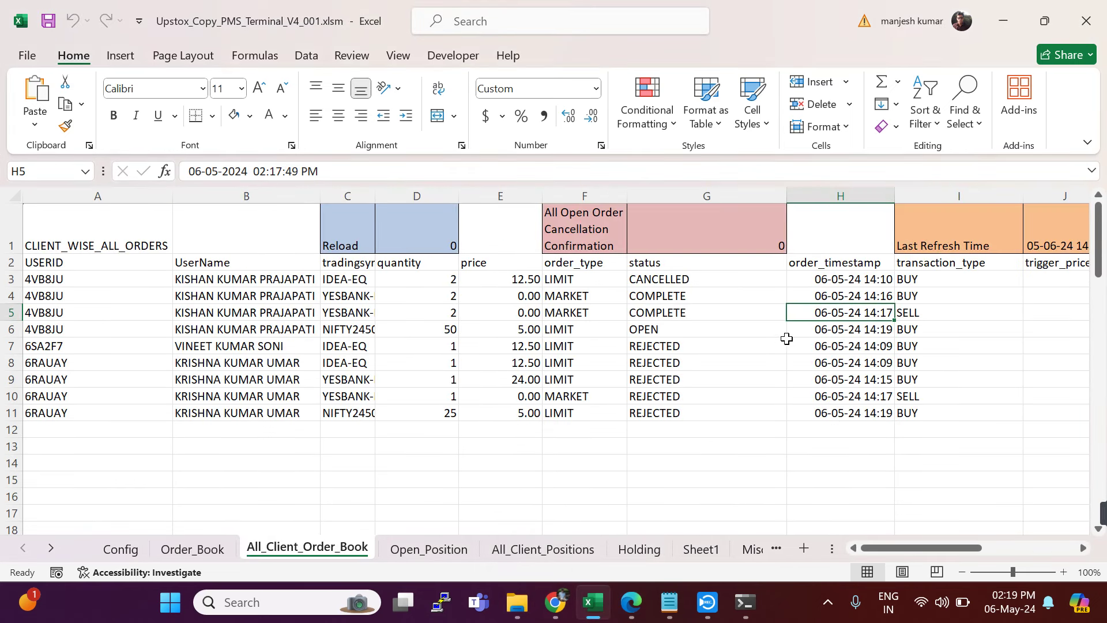
{"action": "left_click", "coordinate": [815, 331]}
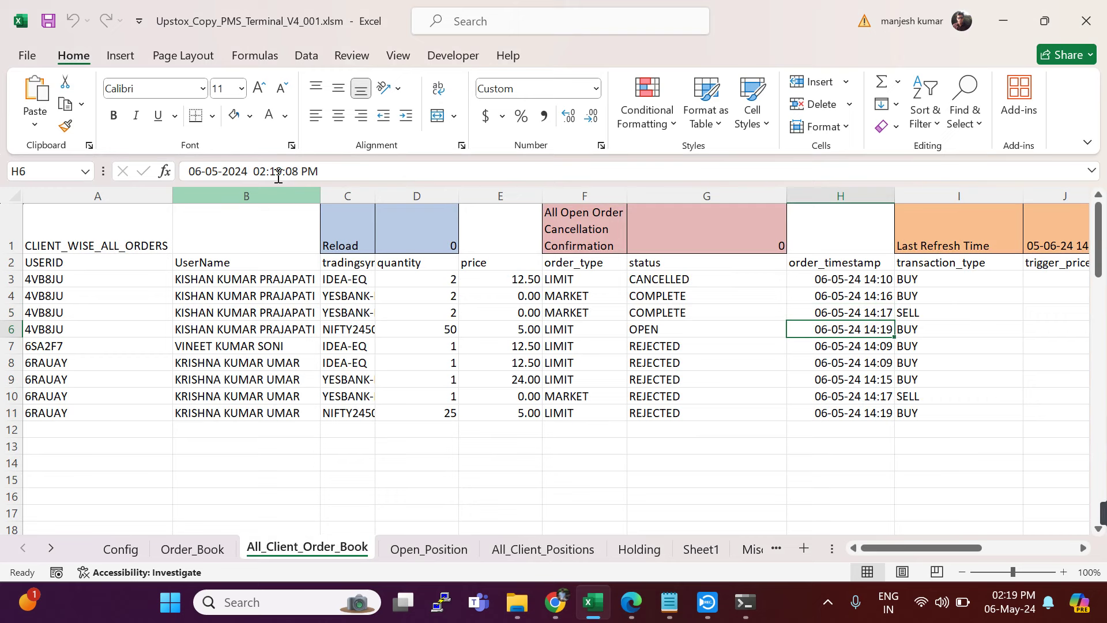
{"action": "left_click", "coordinate": [188, 553]}
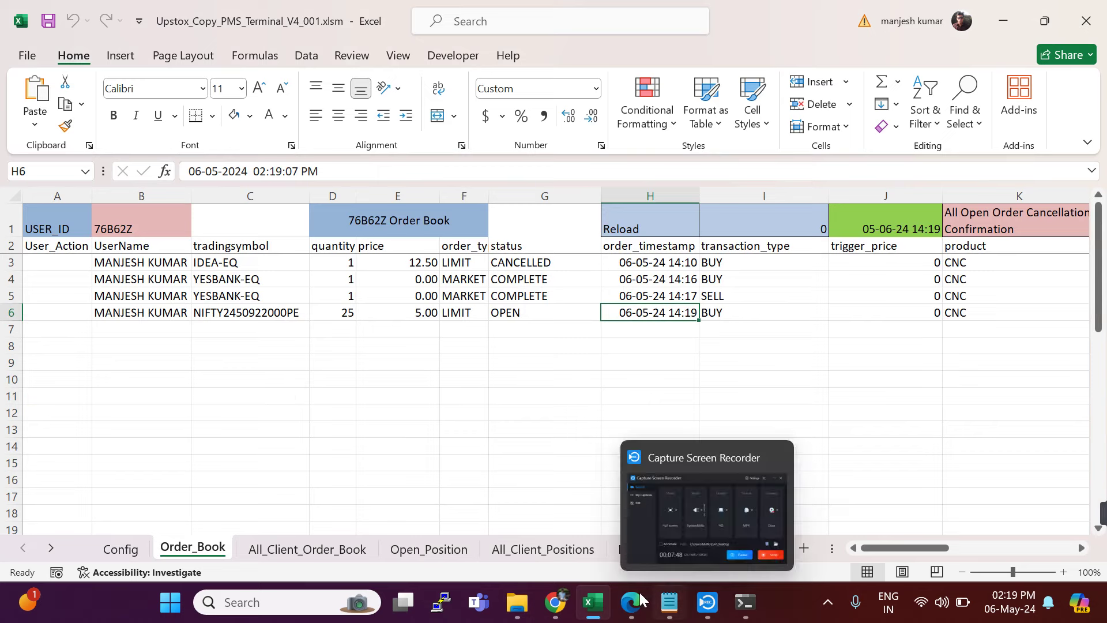
{"action": "mouse_move", "coordinate": [553, 603]}
{"action": "left_click", "coordinate": [617, 545]}
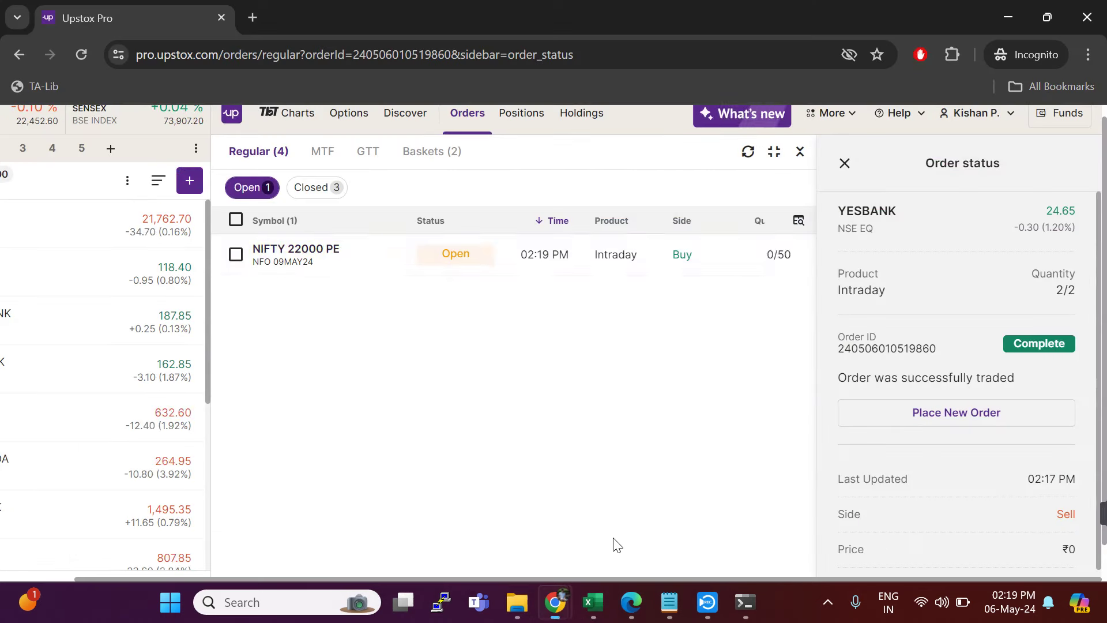
Step: Cancel the parent's open NIFTY 22000 PE buy, then check the child account's orders
{"action": "mouse_move", "coordinate": [631, 602]}
{"action": "left_click", "coordinate": [631, 507]}
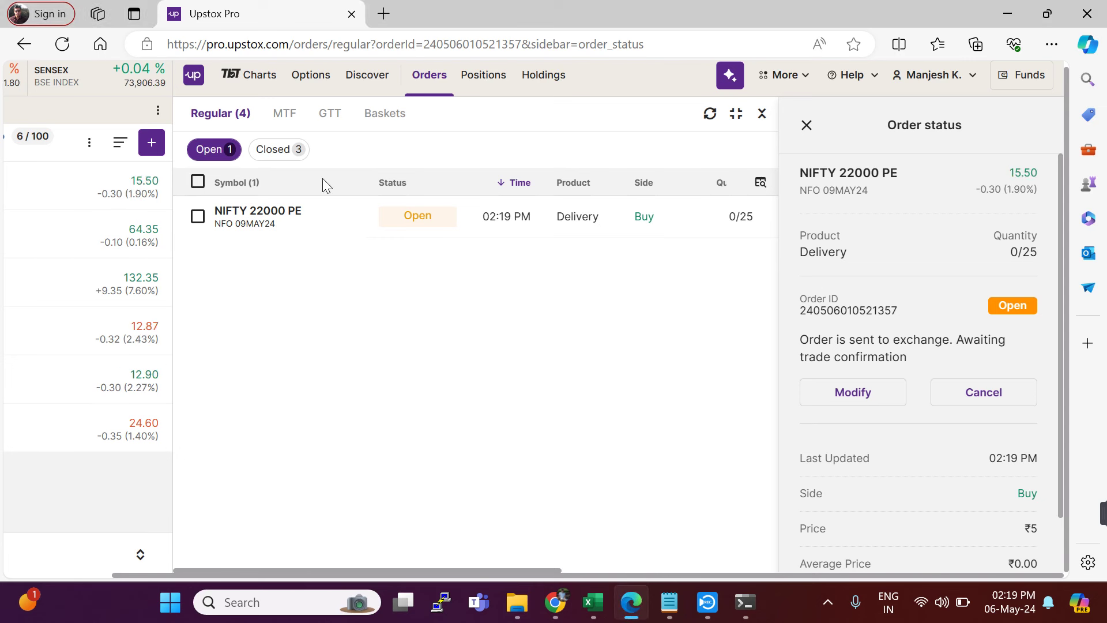
{"action": "left_click", "coordinate": [202, 188]}
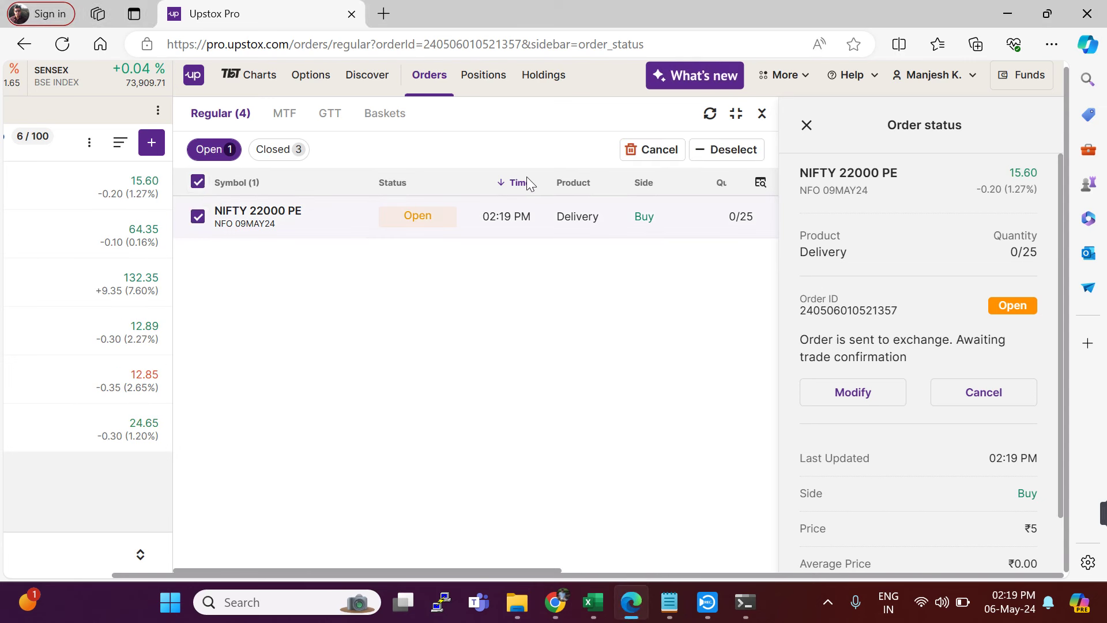
{"action": "left_click", "coordinate": [646, 152]}
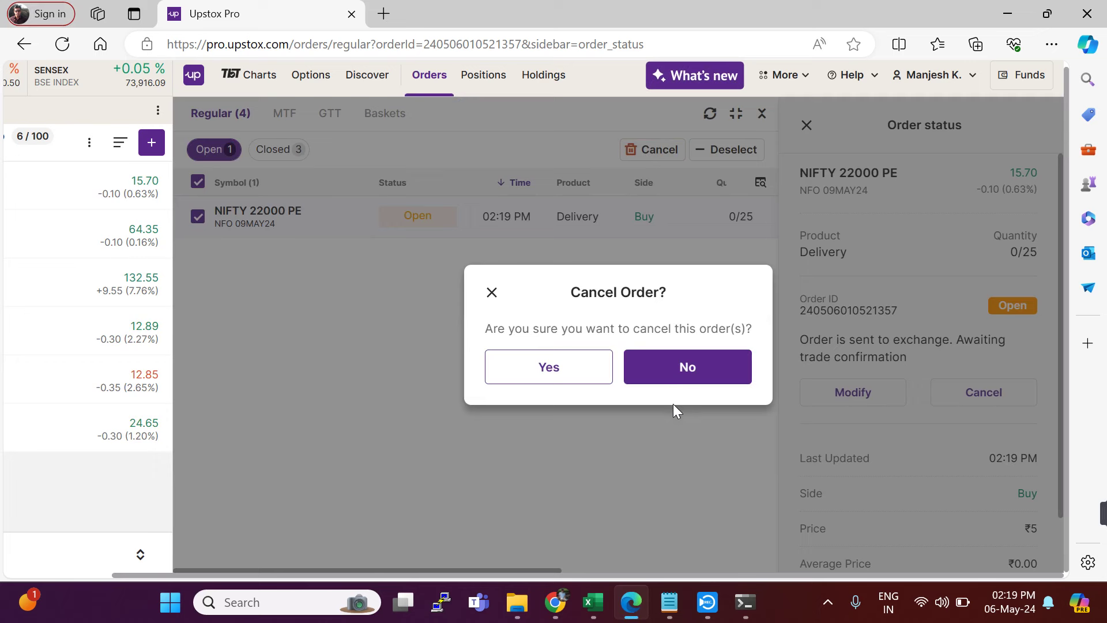
{"action": "left_click", "coordinate": [539, 367]}
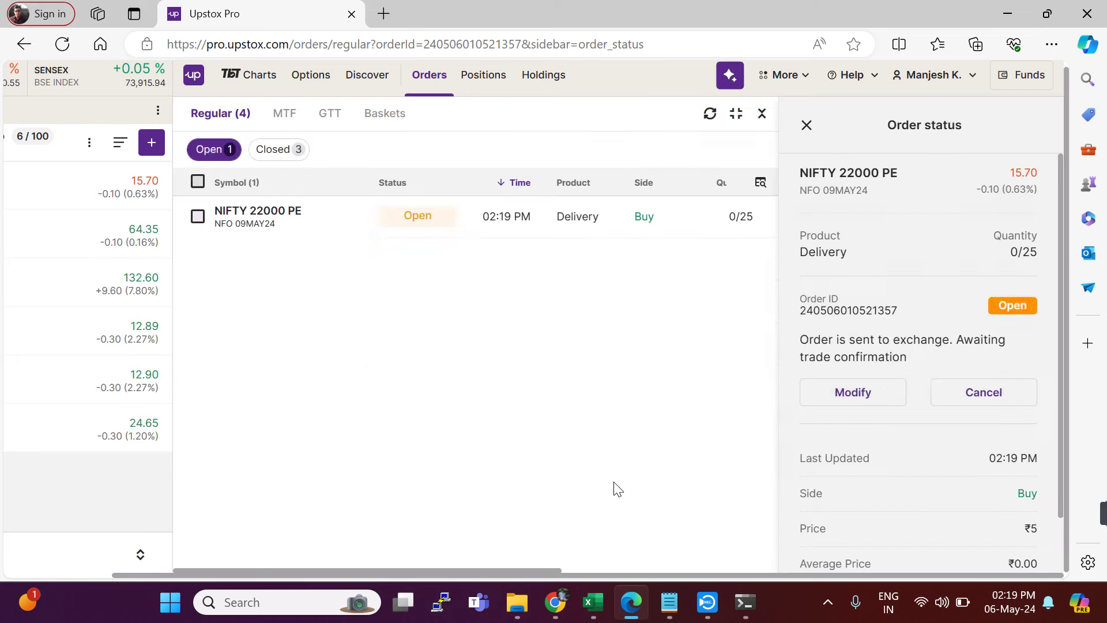
{"action": "mouse_move", "coordinate": [558, 600]}
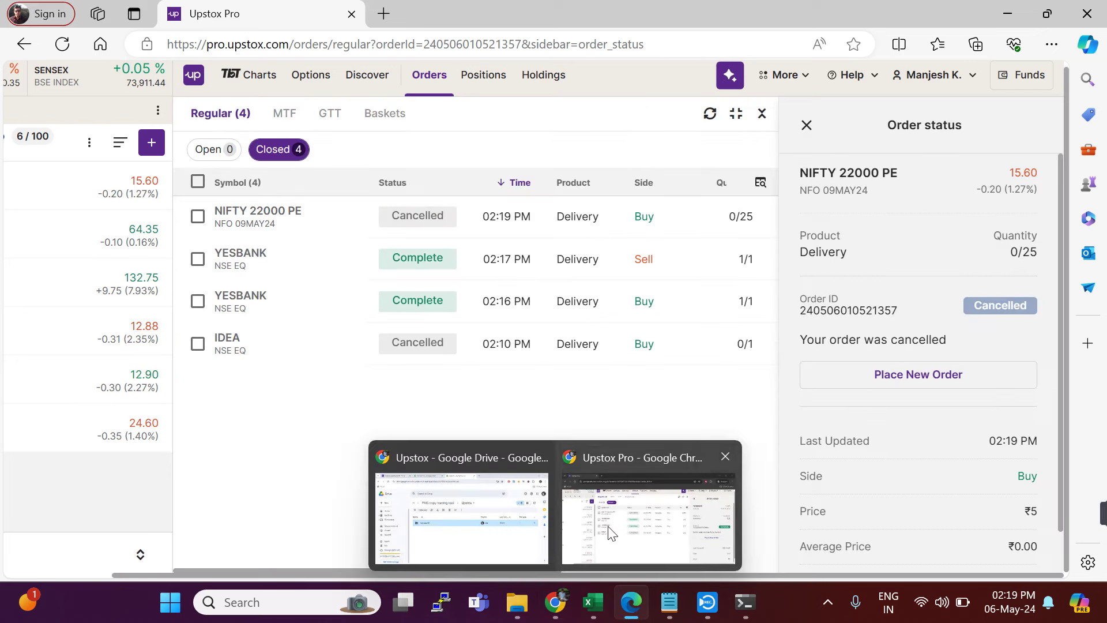
{"action": "left_click", "coordinate": [646, 513]}
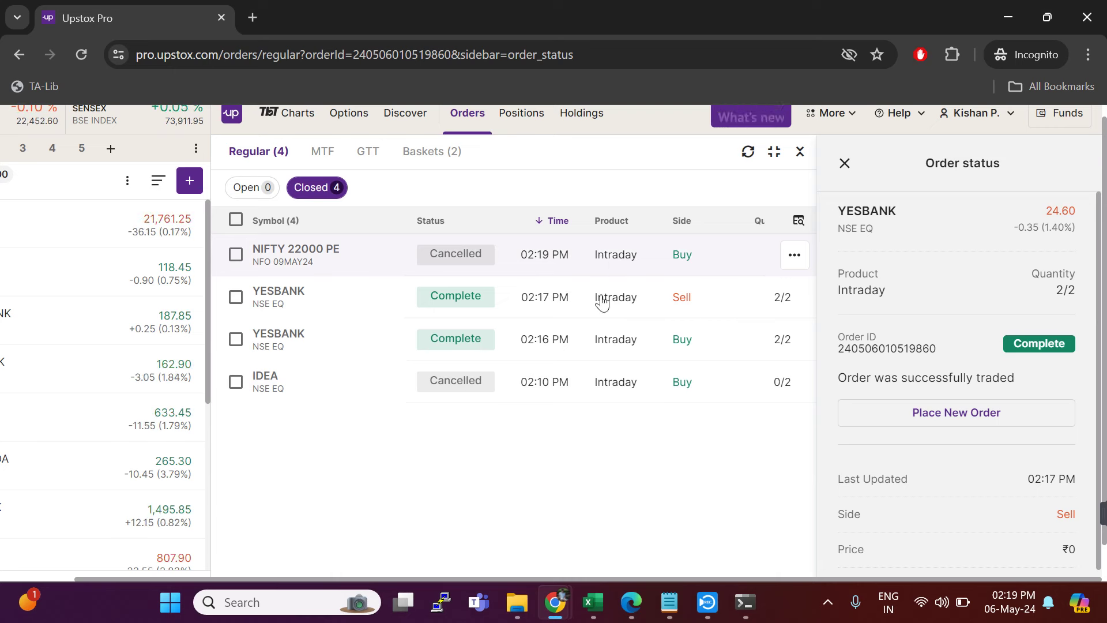
Step: Review the Config sheet's copied-order counts and credential columns, then bring up the Notepad app-setup notes
{"action": "mouse_move", "coordinate": [631, 602]}
{"action": "mouse_move", "coordinate": [593, 602]}
{"action": "left_click", "coordinate": [580, 493]}
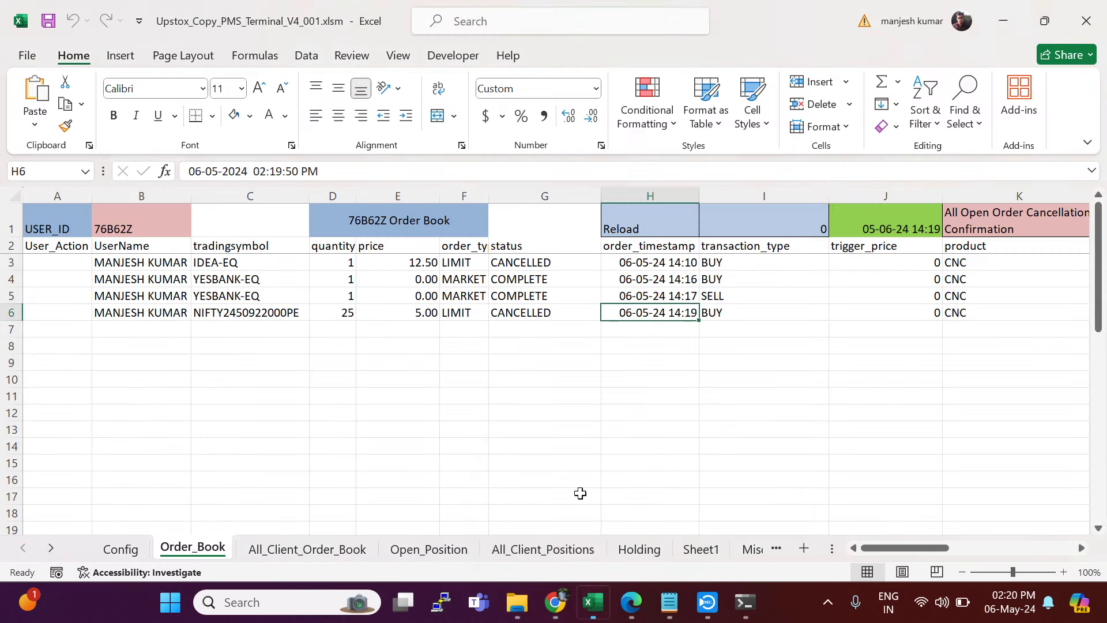
{"action": "left_click", "coordinate": [121, 549]}
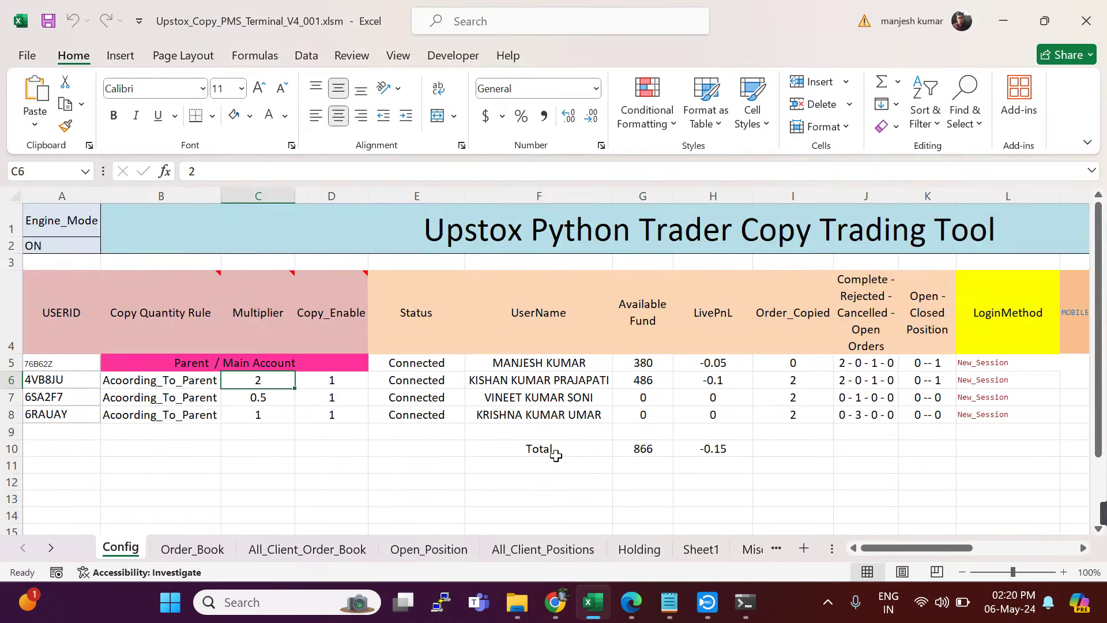
{"action": "left_click_drag", "start_coordinate": [877, 549], "coordinate": [967, 542]}
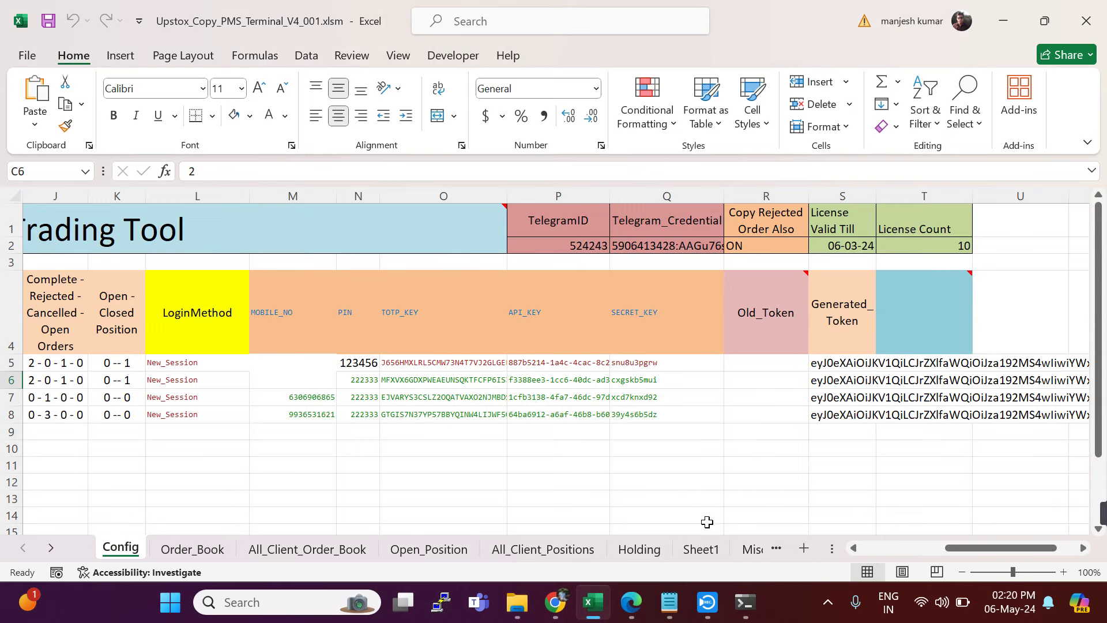
{"action": "mouse_move", "coordinate": [958, 544]}
{"action": "left_mouse_down"}
{"action": "mouse_move", "coordinate": [874, 546]}
{"action": "mouse_move", "coordinate": [956, 552]}
{"action": "left_mouse_up"}
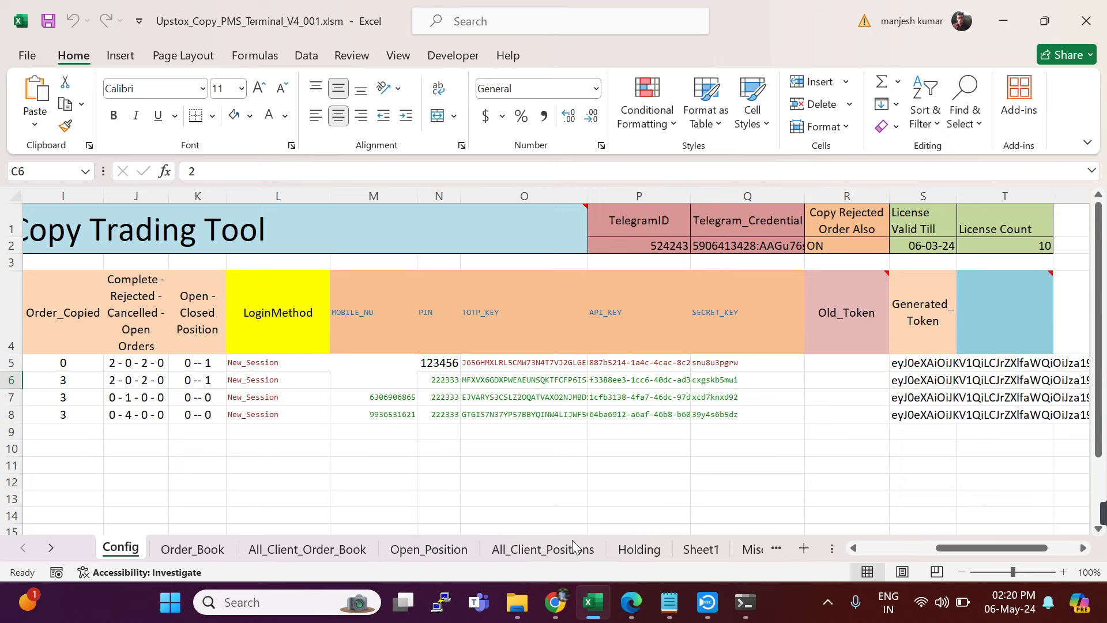
{"action": "left_click", "coordinate": [669, 602]}
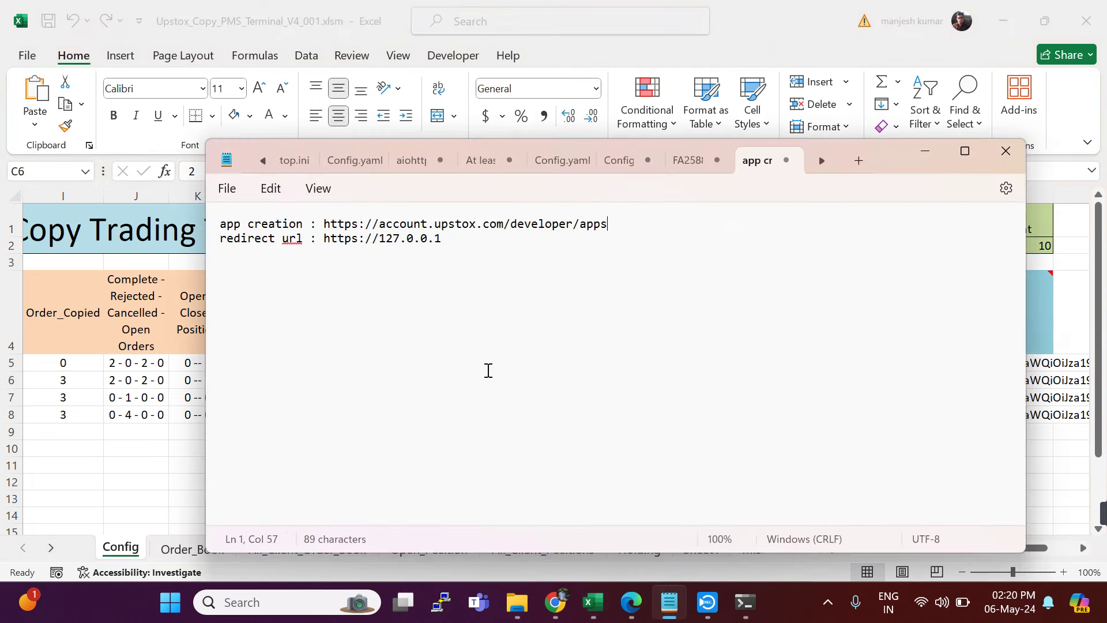
Step: Copy the app-creation link from Notepad and open a new tab in the Upstox Chrome window
{"action": "left_click_drag", "start_coordinate": [324, 227], "coordinate": [628, 221]}
{"action": "key", "text": "ctrl+c"}
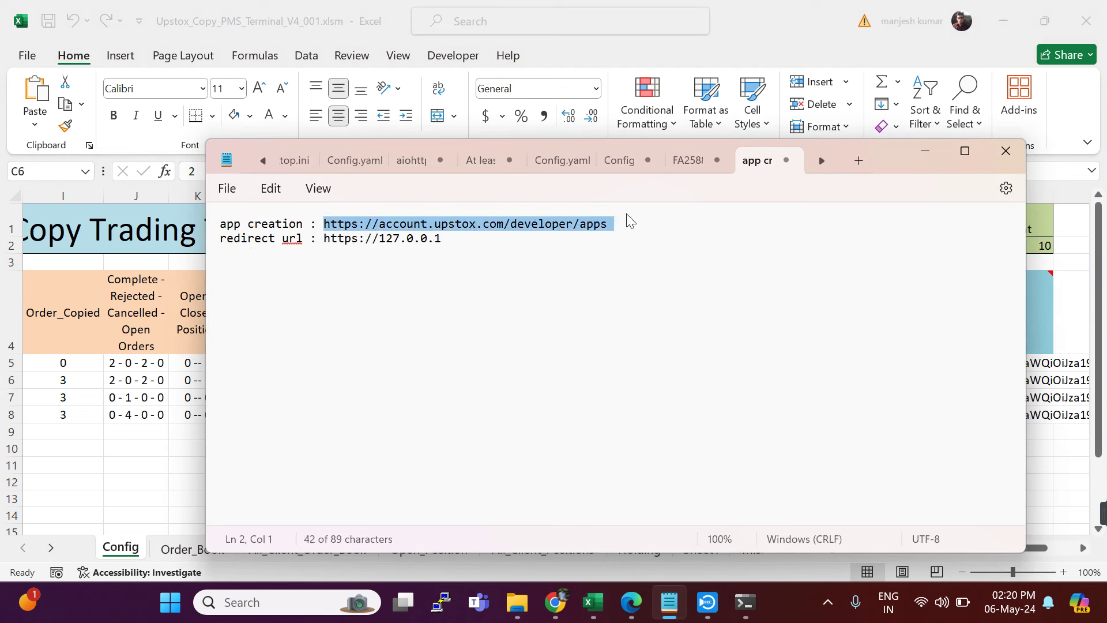
{"action": "mouse_move", "coordinate": [555, 602]}
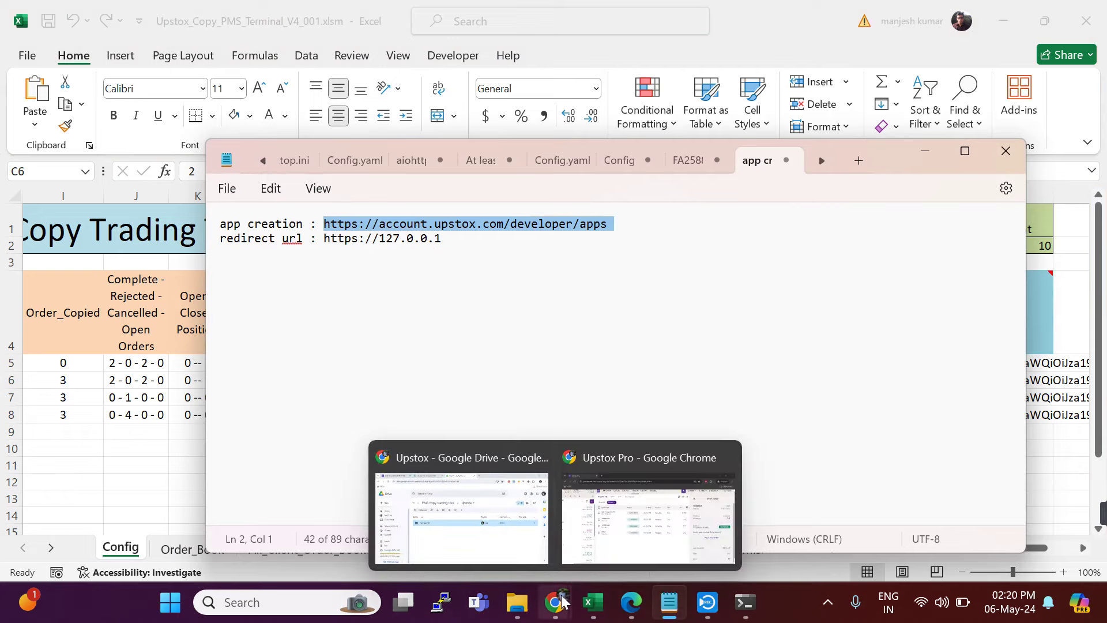
{"action": "left_click", "coordinate": [494, 522]}
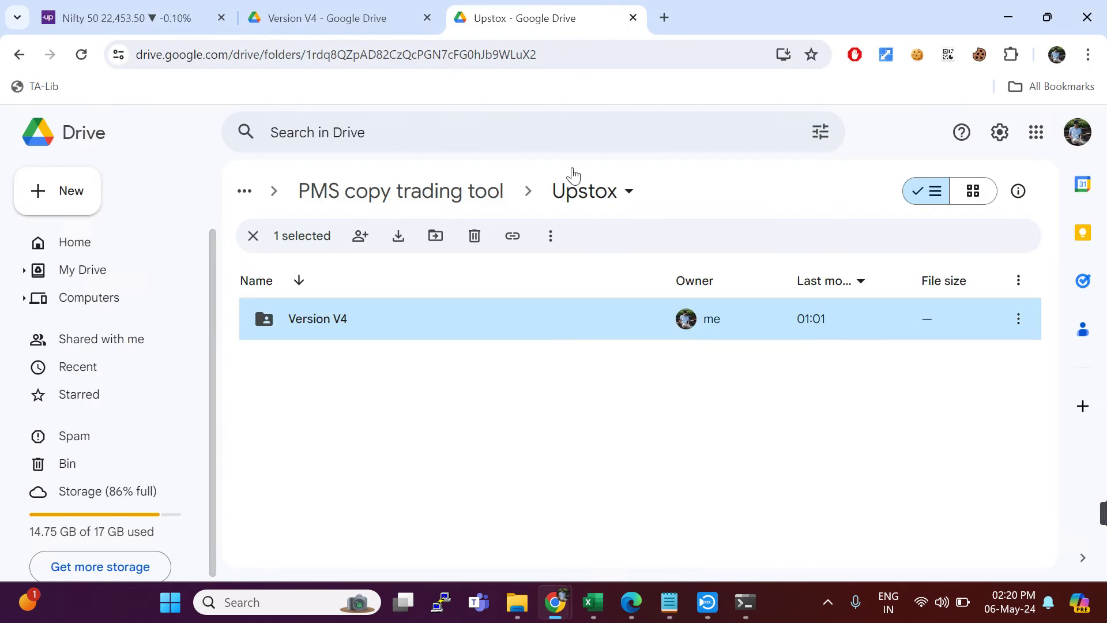
{"action": "left_click", "coordinate": [670, 16]}
Step: Load the developer apps URL and log out of the current Upstox account
{"action": "key", "text": "ctrl+v"}
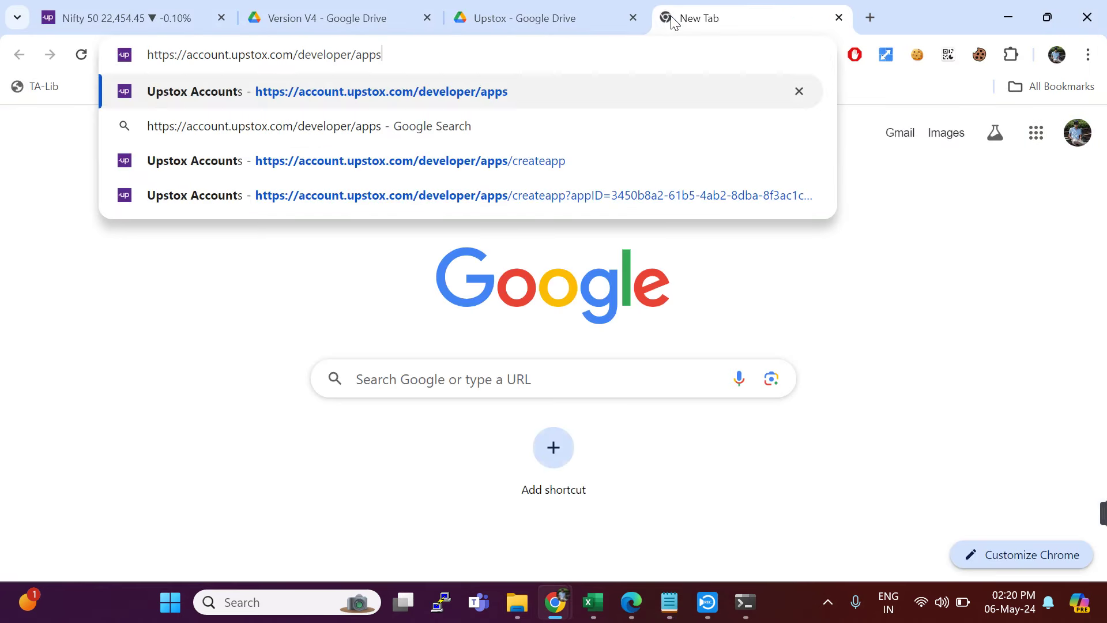
{"action": "key", "text": "Return"}
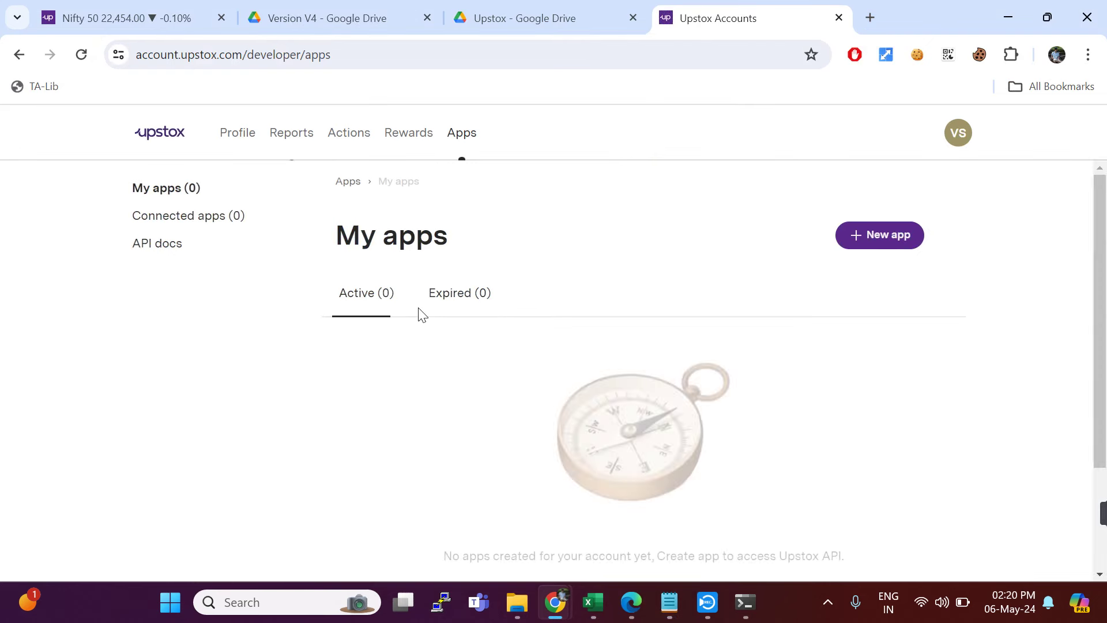
{"action": "left_click", "coordinate": [956, 136]}
{"action": "left_click", "coordinate": [902, 293]}
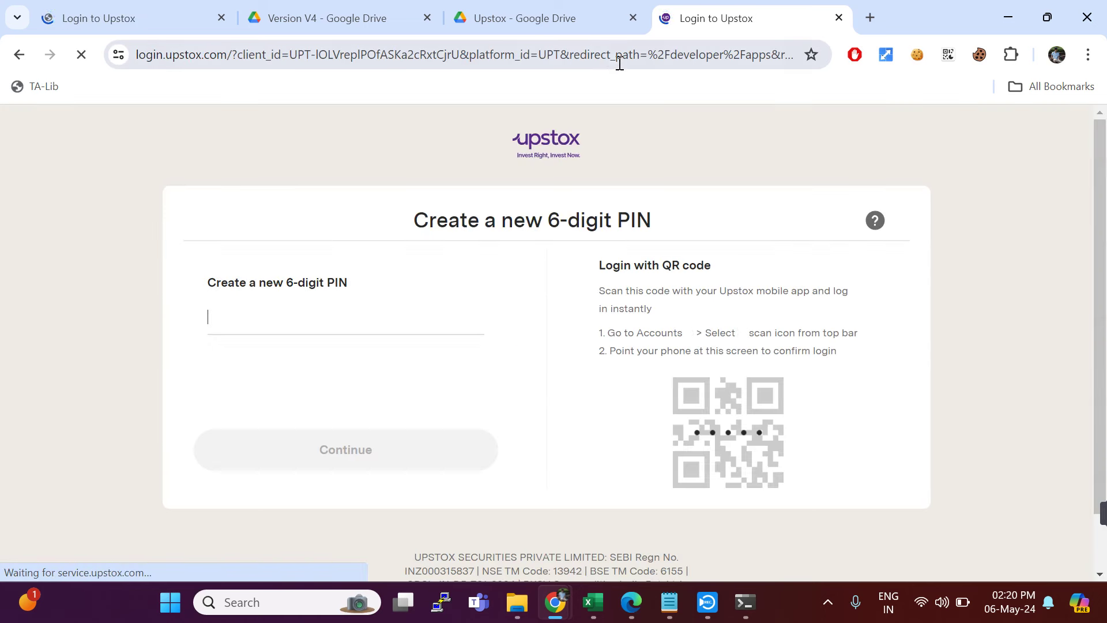
Step: Reload the developer apps URL and log in with the mobile number, OTP and PIN
{"action": "left_click", "coordinate": [610, 60]}
{"action": "key", "text": "ctrl+v"}
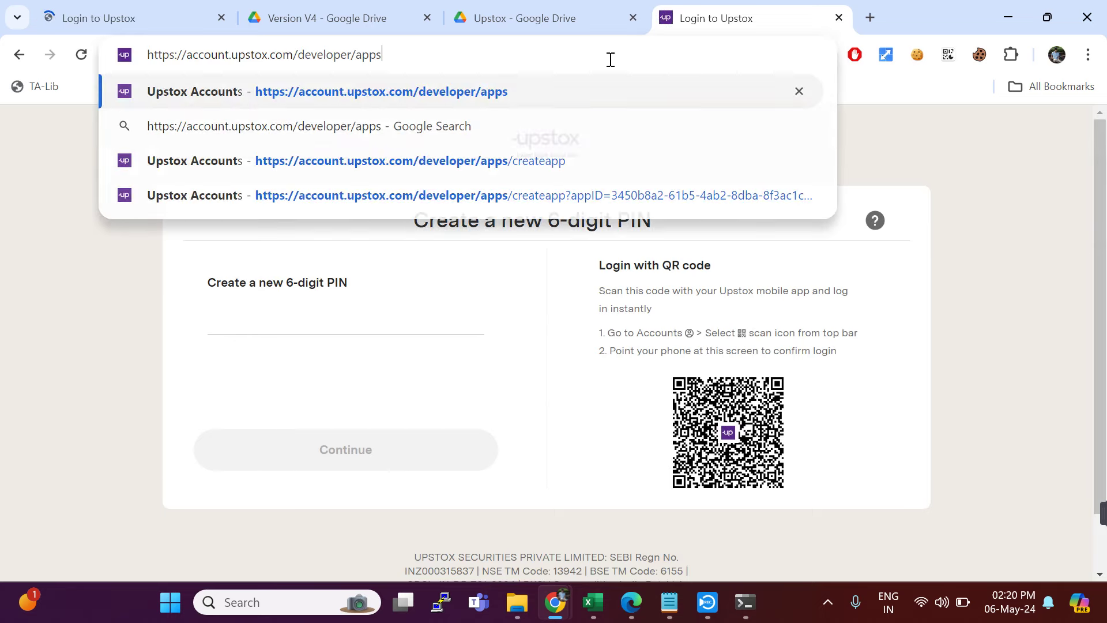
{"action": "key", "text": "Return"}
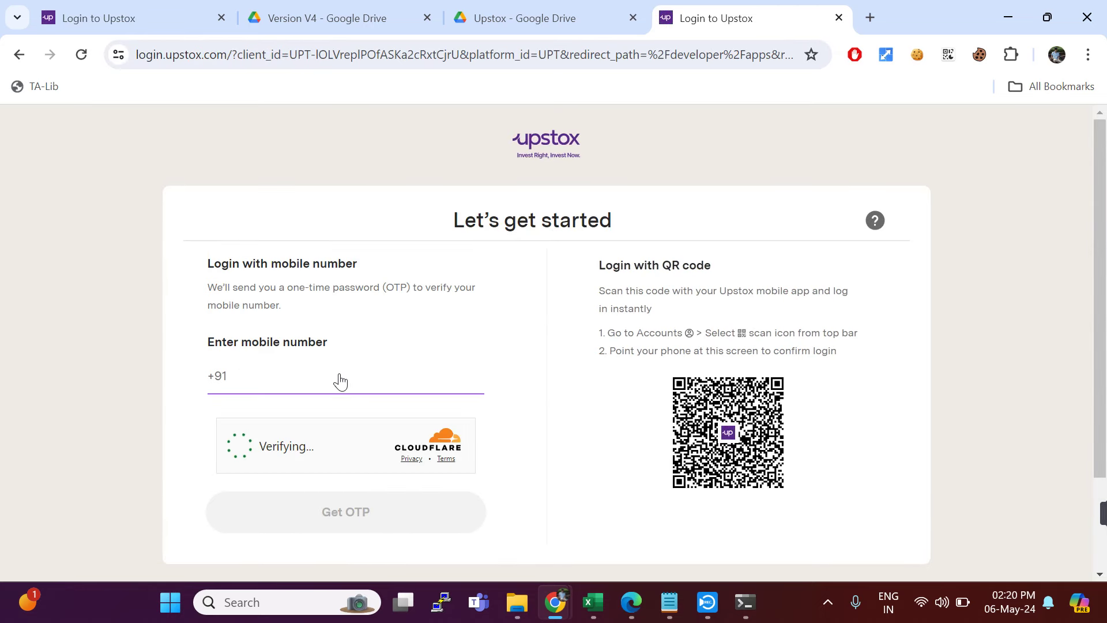
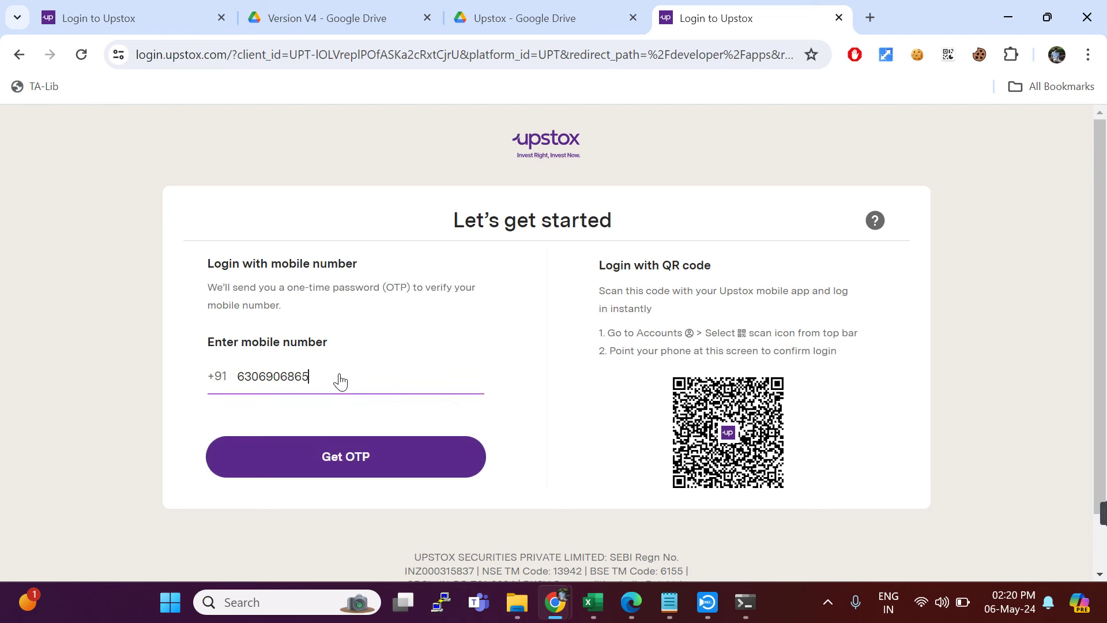
{"action": "key", "text": "Return"}
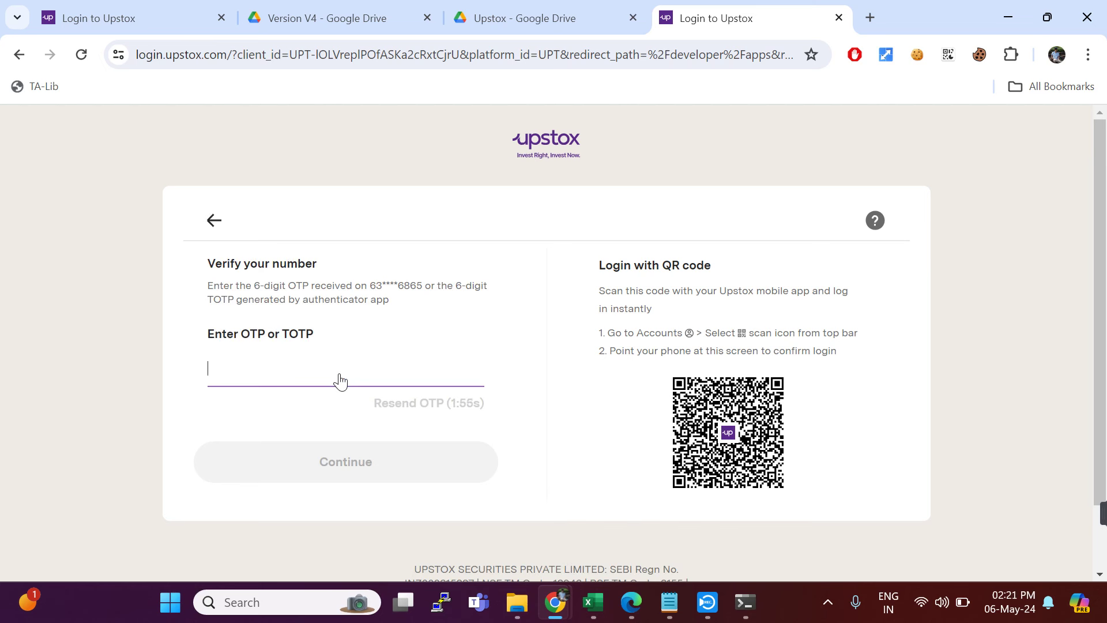
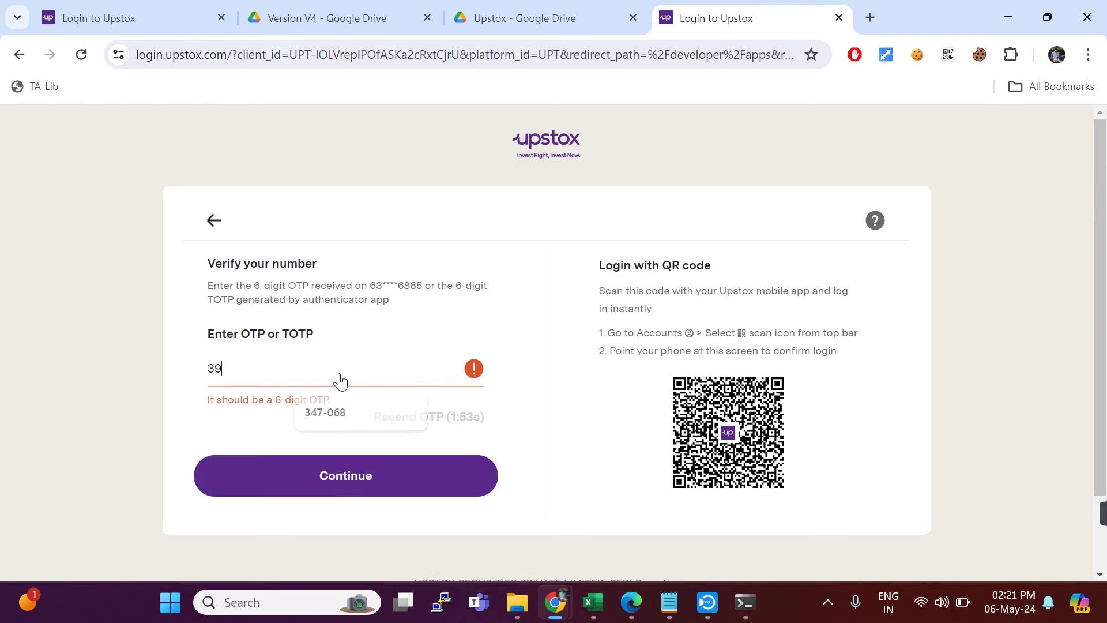
{"action": "key", "text": "Return"}
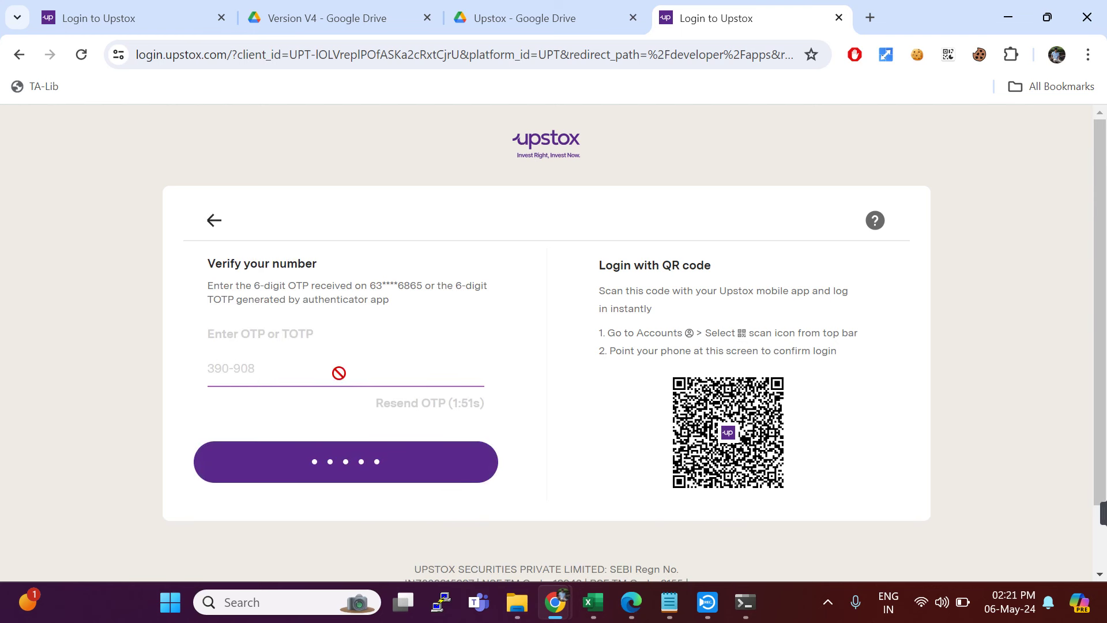
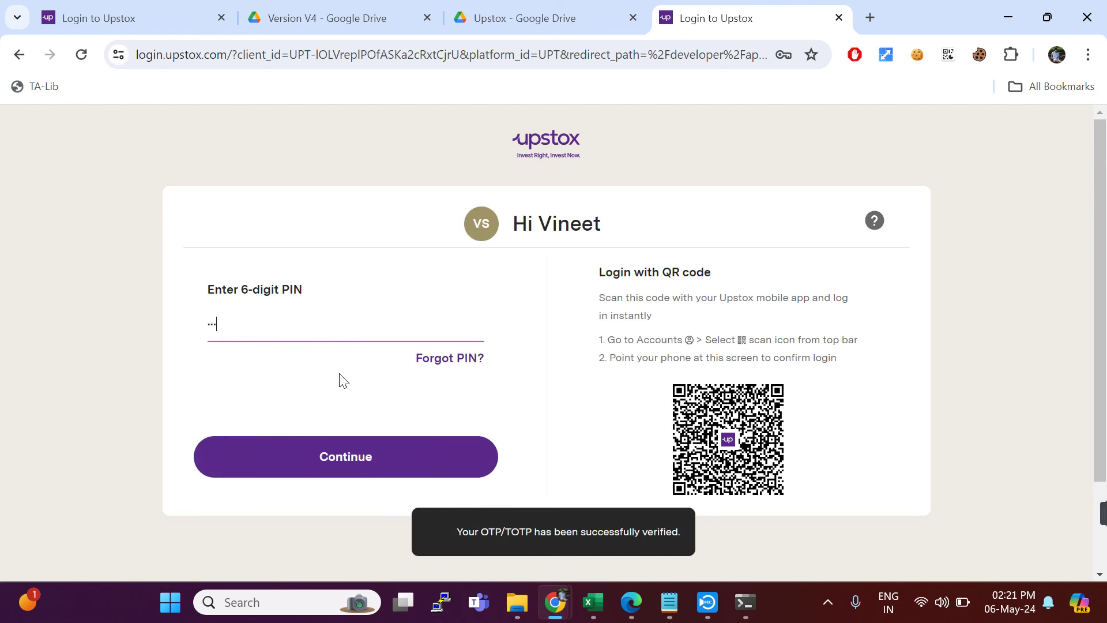
{"action": "left_click", "coordinate": [305, 450]}
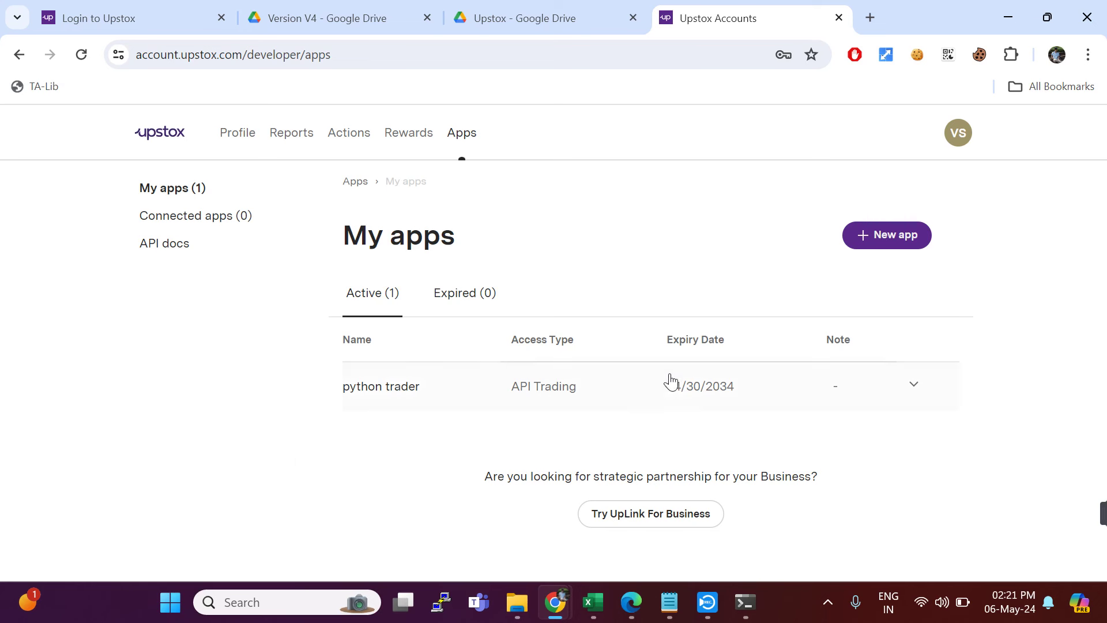
{"action": "left_click", "coordinate": [872, 250]}
{"action": "left_click", "coordinate": [542, 348]}
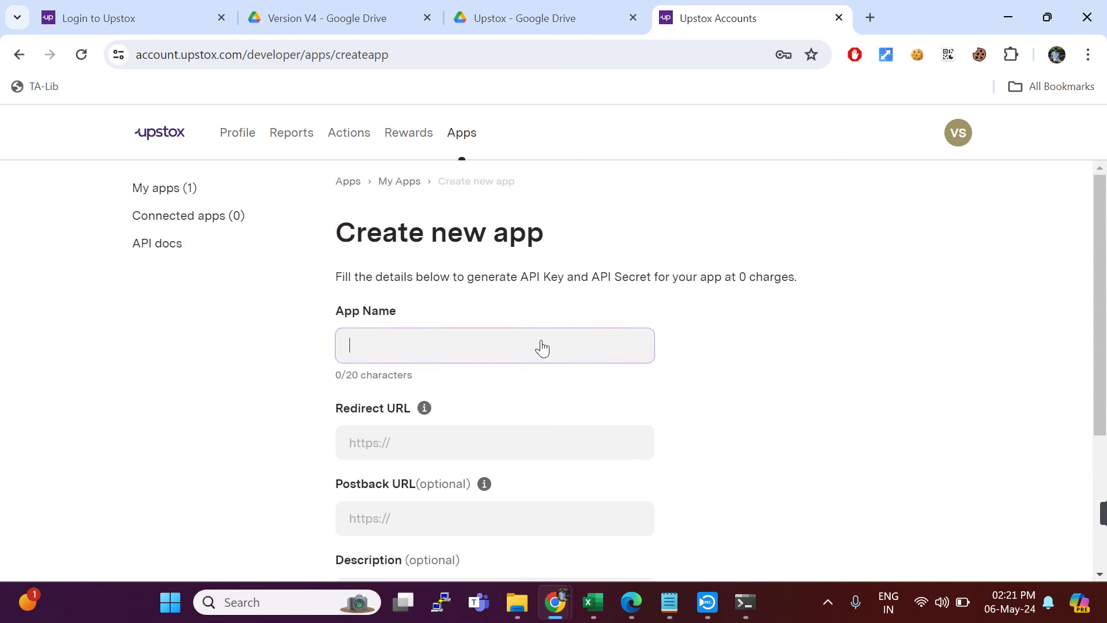
{"action": "type", "text": "test"}
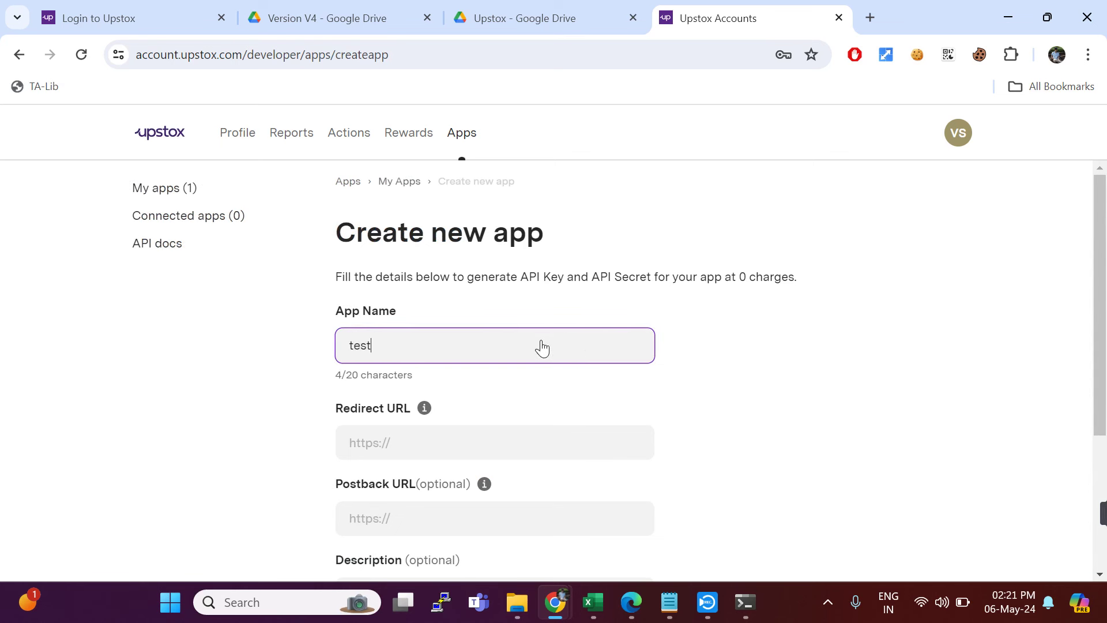
{"action": "left_click", "coordinate": [514, 448]}
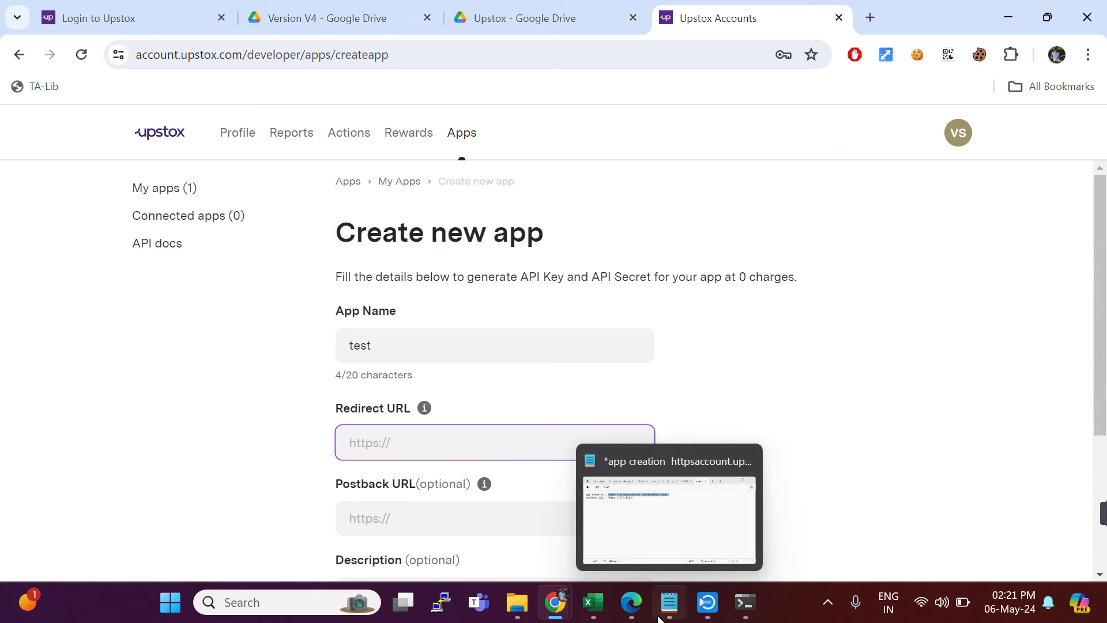
{"action": "left_click", "coordinate": [656, 498]}
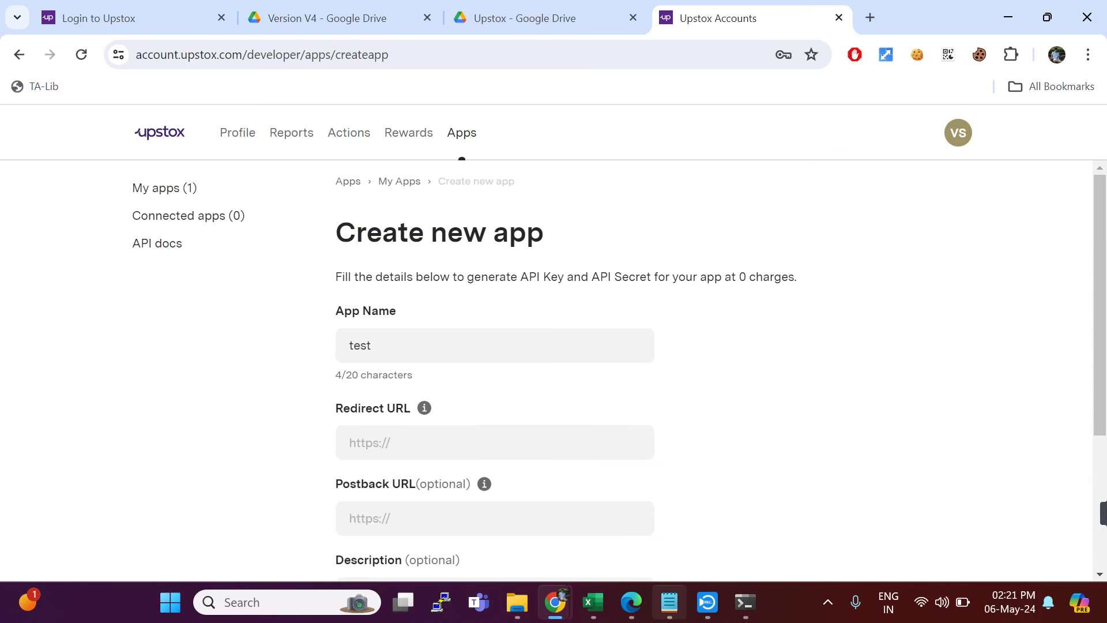
{"action": "mouse_move", "coordinate": [669, 602]}
{"action": "left_click", "coordinate": [673, 511]}
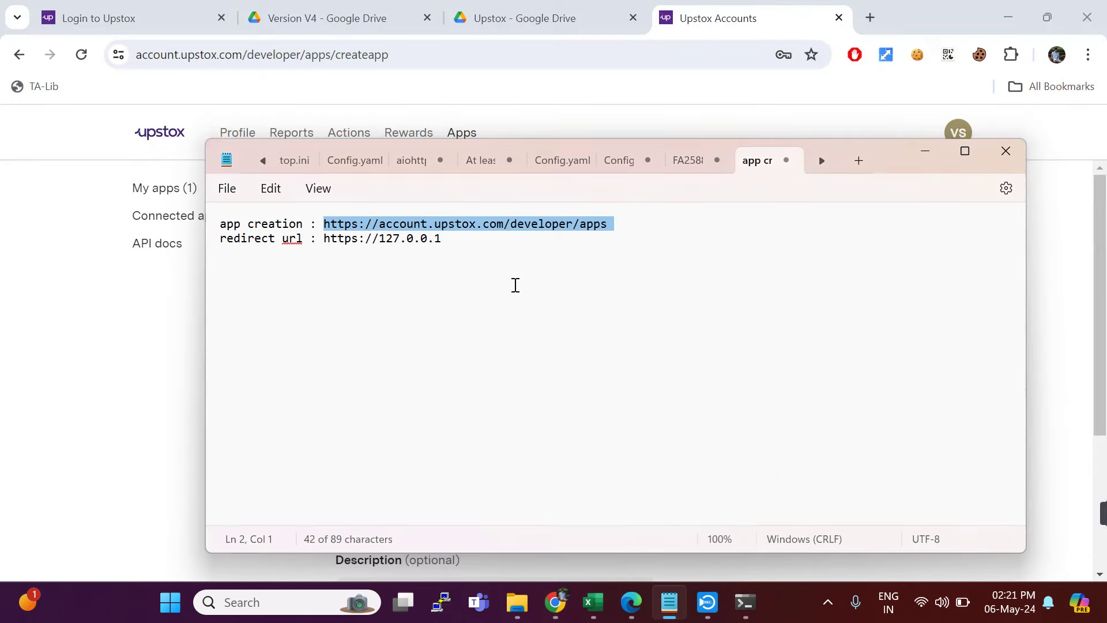
{"action": "left_click_drag", "start_coordinate": [325, 241], "coordinate": [470, 240]}
{"action": "key", "text": "ctrl+c"}
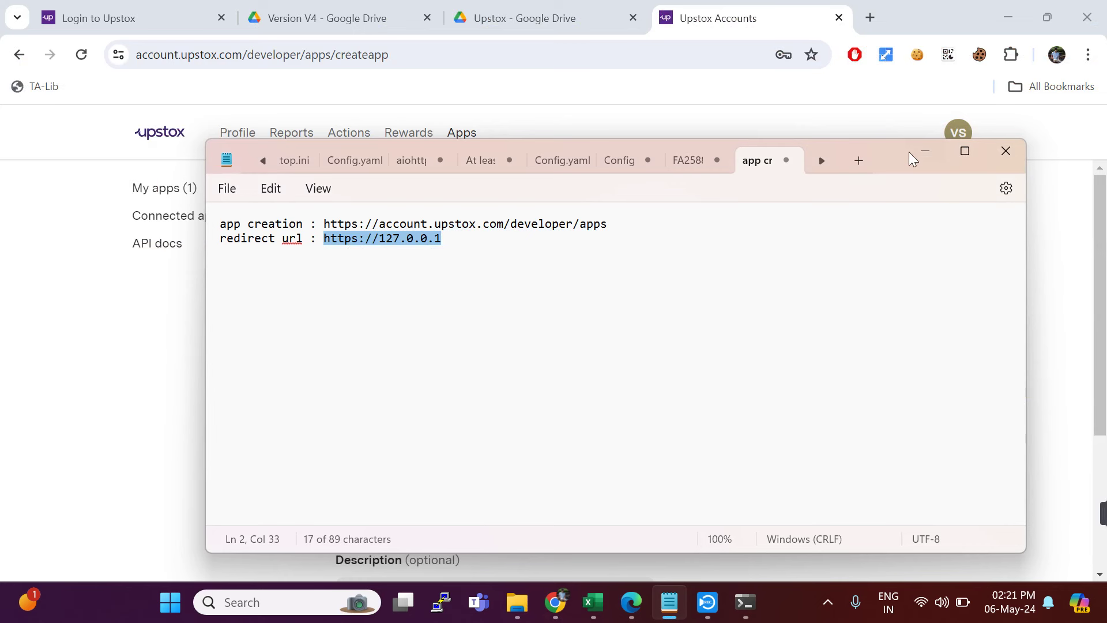
{"action": "left_click", "coordinate": [923, 151]}
{"action": "left_click", "coordinate": [447, 449]}
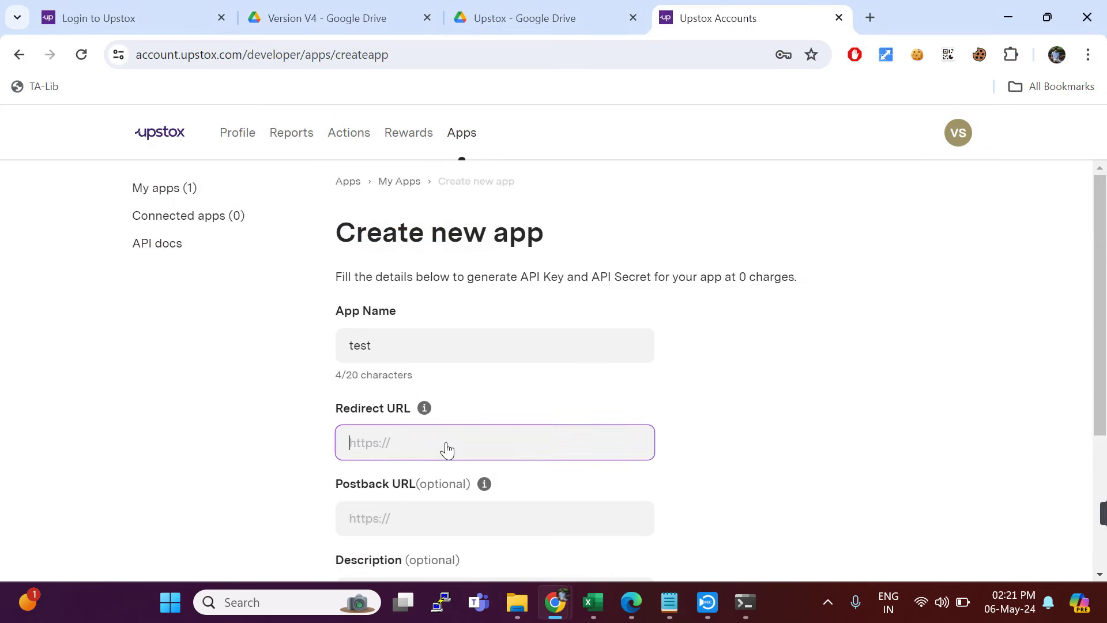
{"action": "key", "text": "ctrl+v"}
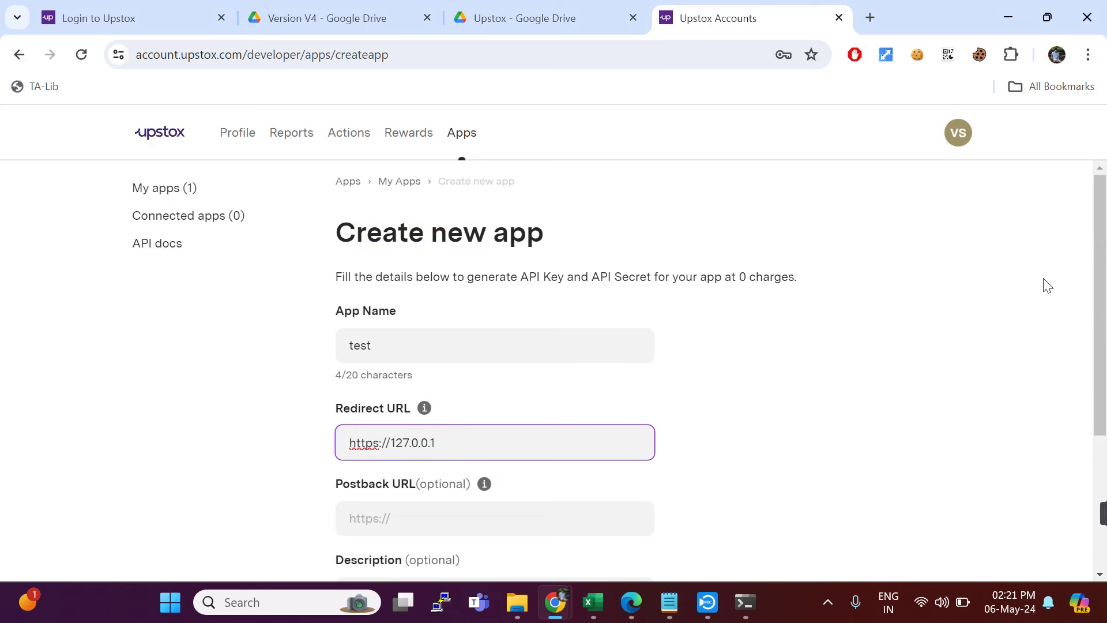
{"action": "scroll", "coordinate": [1105, 345], "scroll_direction": "down", "scroll_amount": 1}
{"action": "scroll", "coordinate": [1105, 345], "scroll_direction": "down", "scroll_amount": 3}
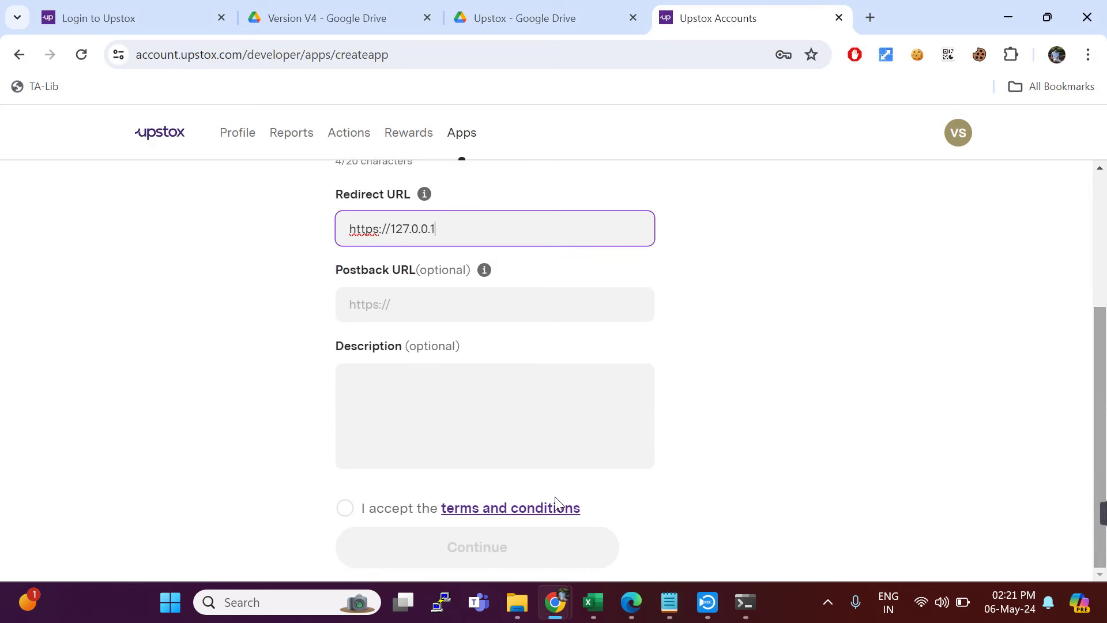
{"action": "left_click", "coordinate": [345, 512]}
{"action": "left_click", "coordinate": [458, 551]}
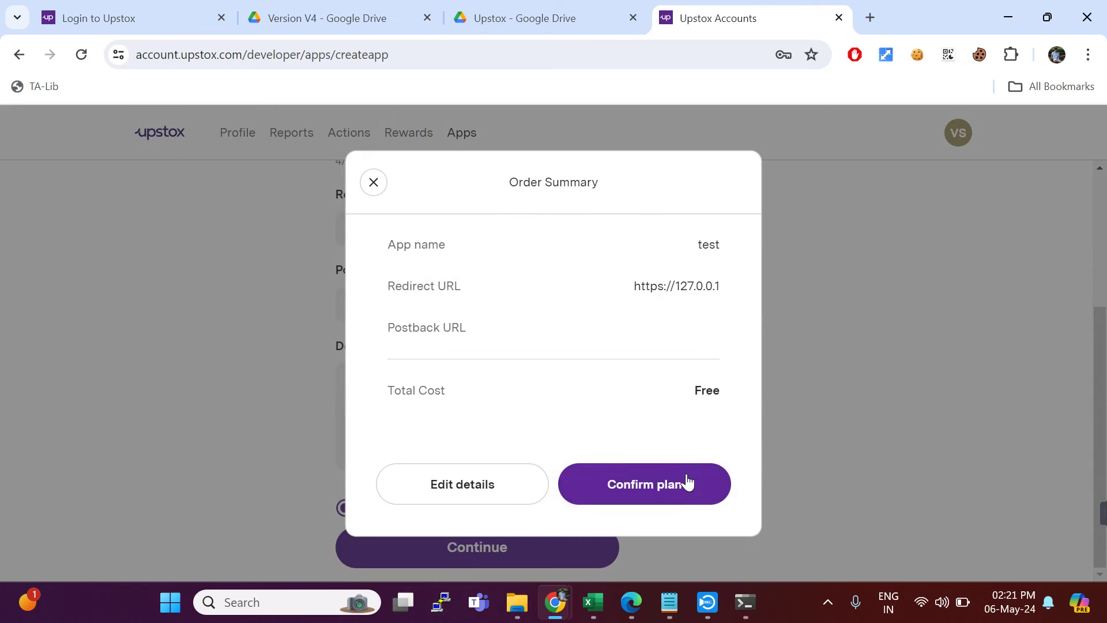
{"action": "left_click", "coordinate": [614, 495]}
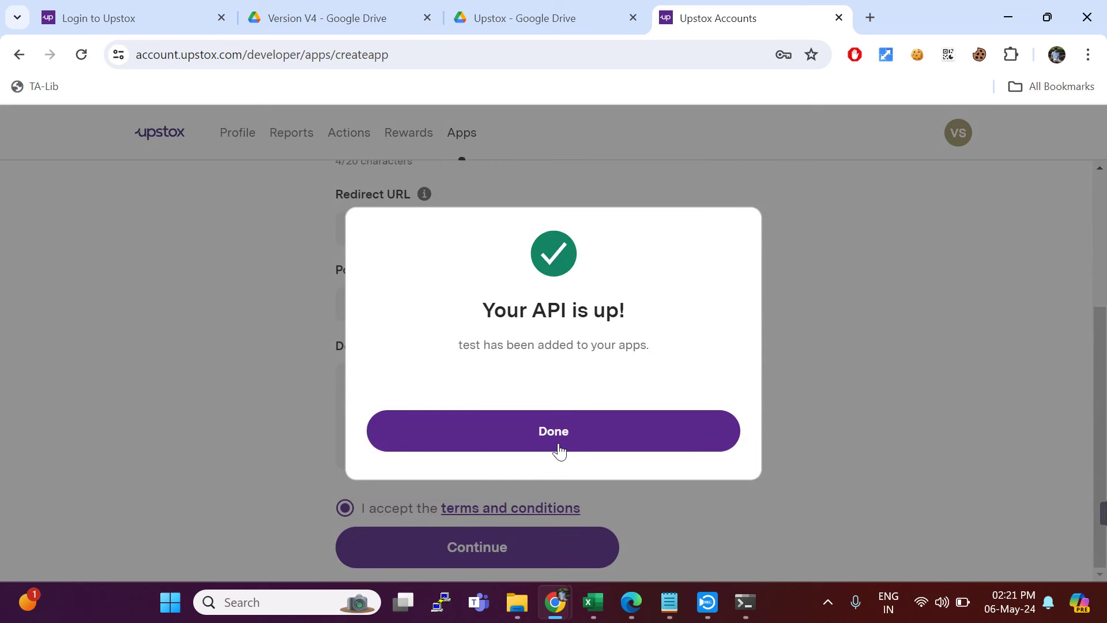
{"action": "left_click", "coordinate": [558, 448]}
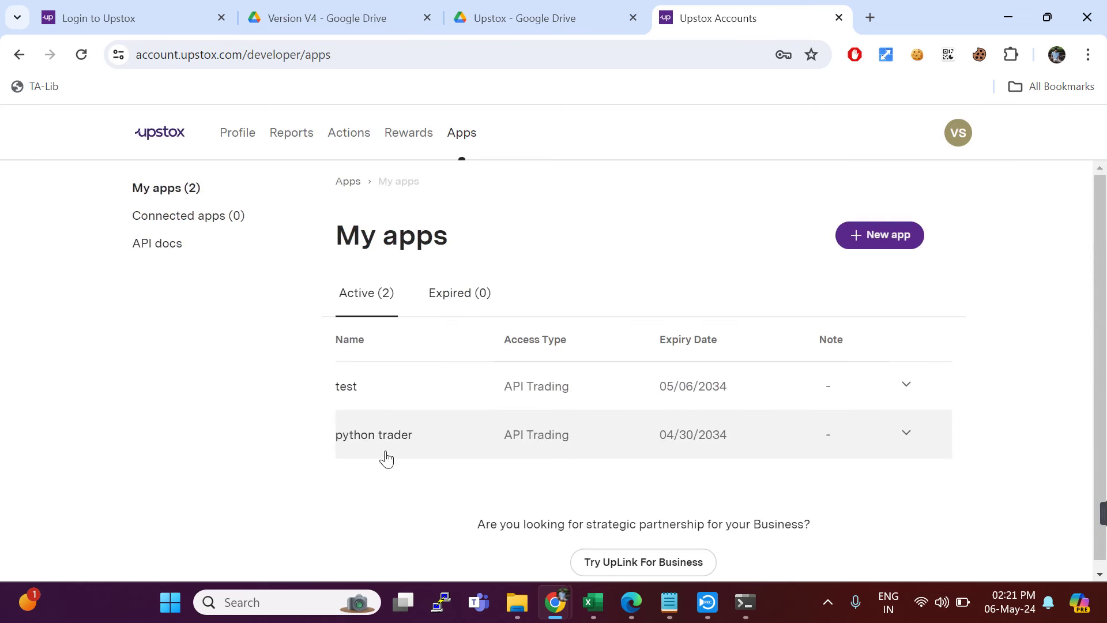
Step: Expand the test app on the developer apps page and reveal its API key and API secret
{"action": "left_click", "coordinate": [907, 387]}
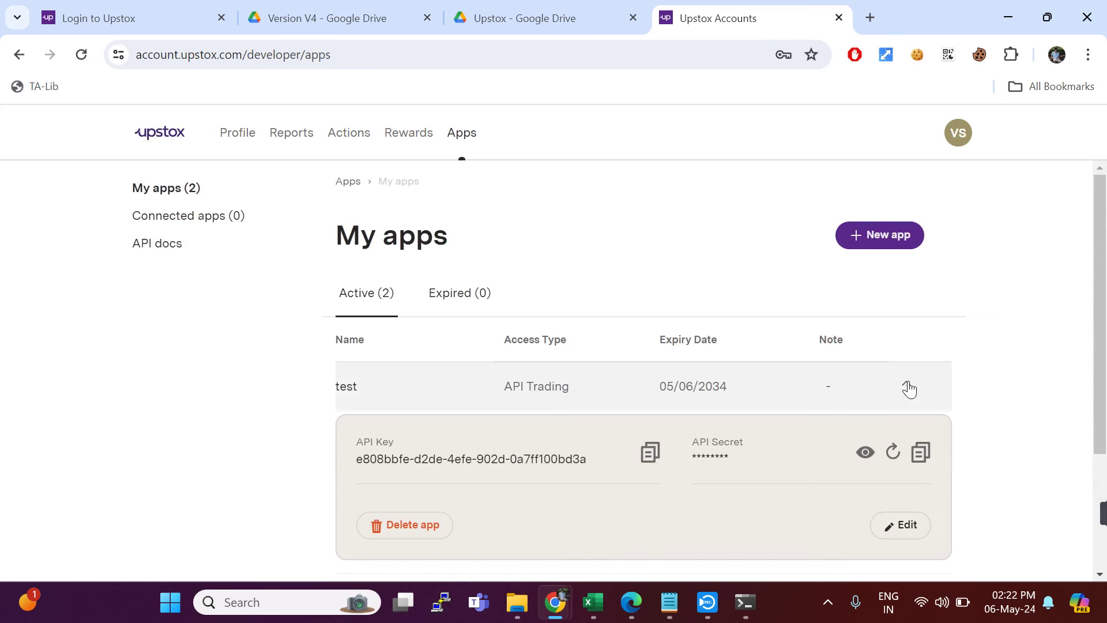
{"action": "scroll", "coordinate": [899, 380], "scroll_direction": "down", "scroll_amount": 2}
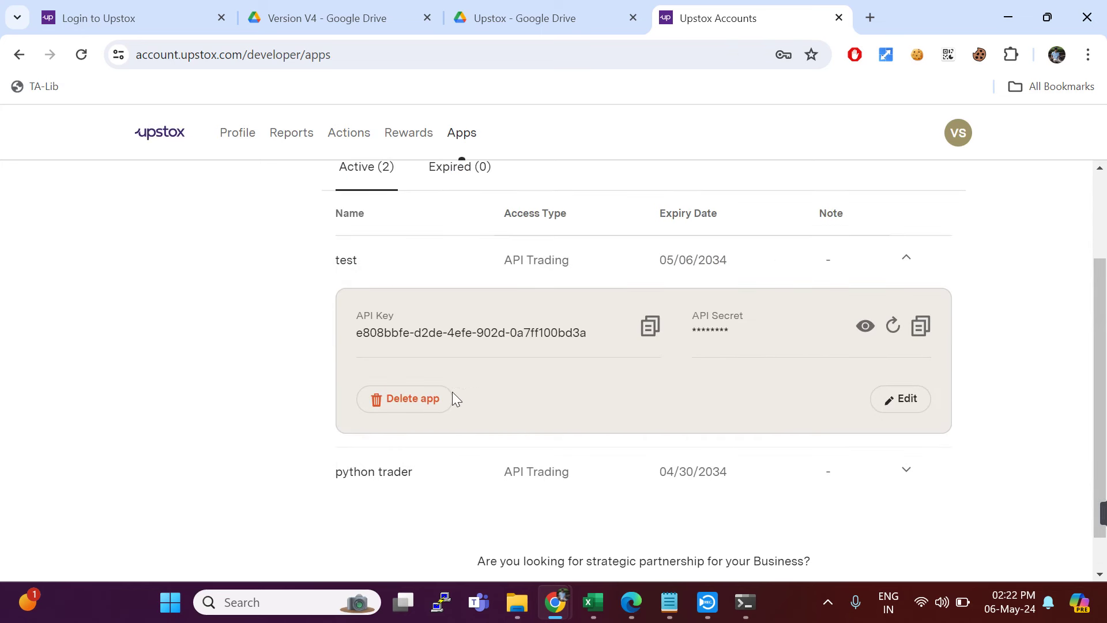
{"action": "left_click", "coordinate": [865, 327]}
Step: In the copy-trading workbook, select cell O8 in the TOTP_KEY column, then return to Upstox Accounts
{"action": "mouse_move", "coordinate": [607, 607]}
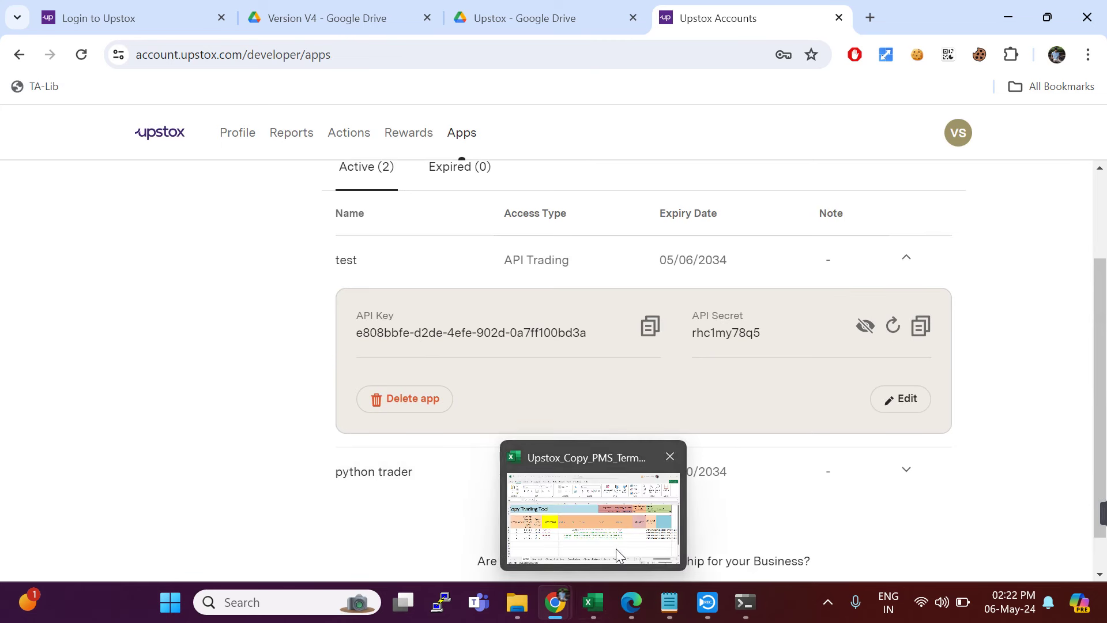
{"action": "left_click", "coordinate": [616, 548]}
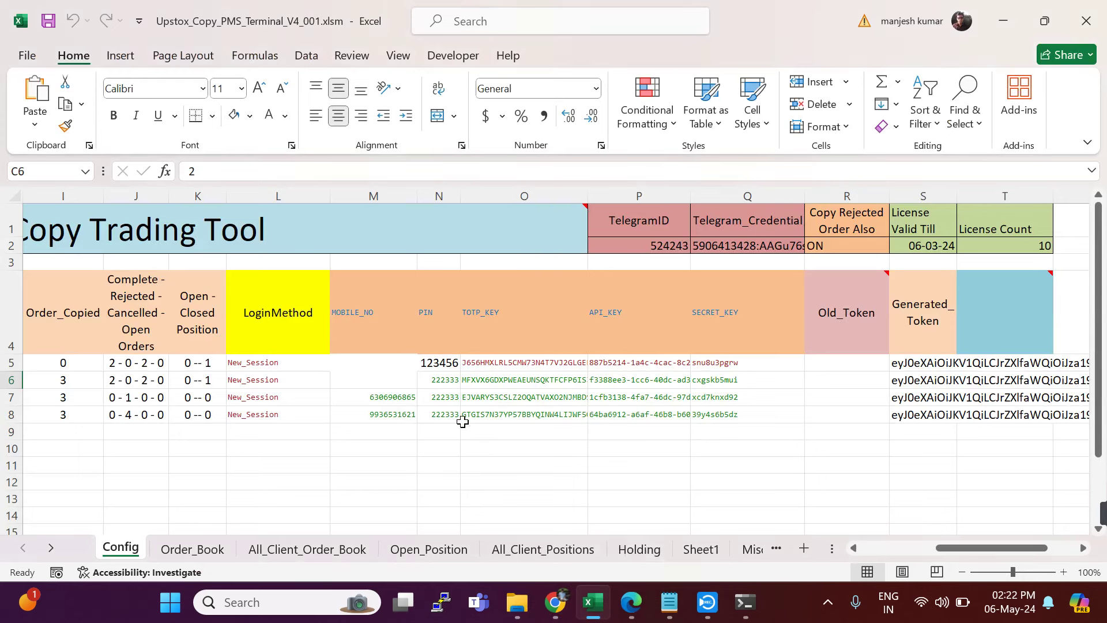
{"action": "left_click", "coordinate": [504, 421]}
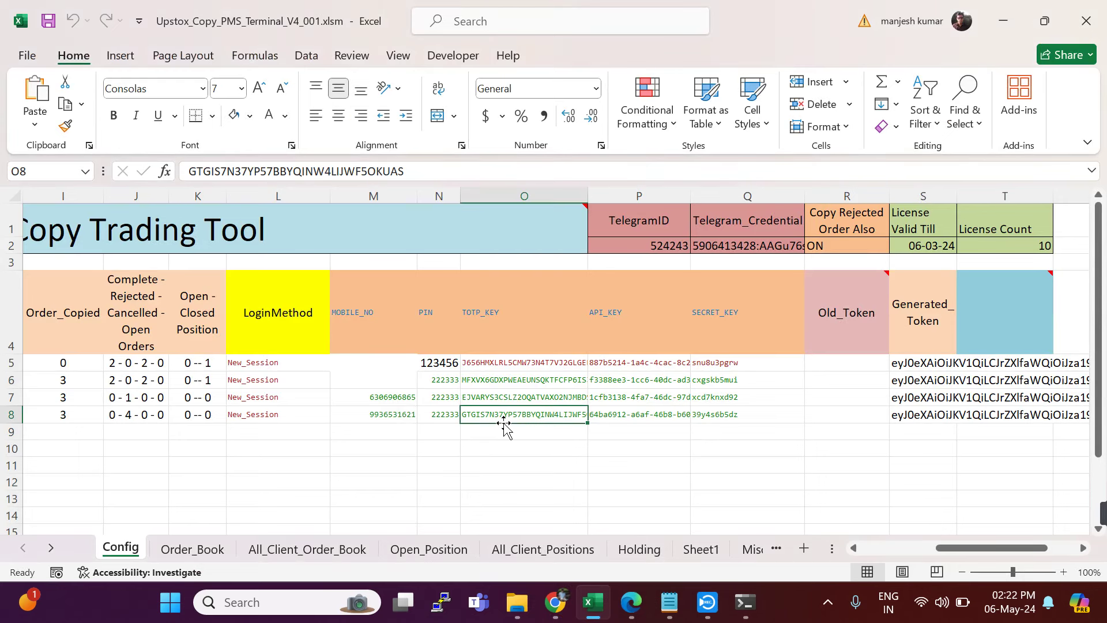
{"action": "mouse_move", "coordinate": [602, 609]}
{"action": "mouse_move", "coordinate": [556, 606]}
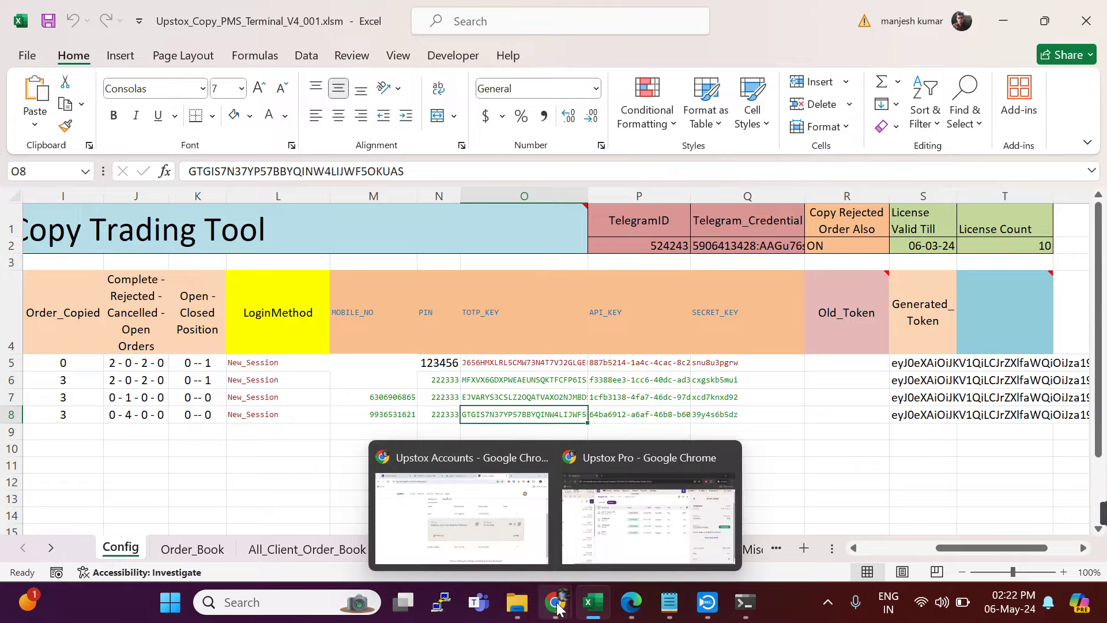
{"action": "left_click", "coordinate": [482, 516]}
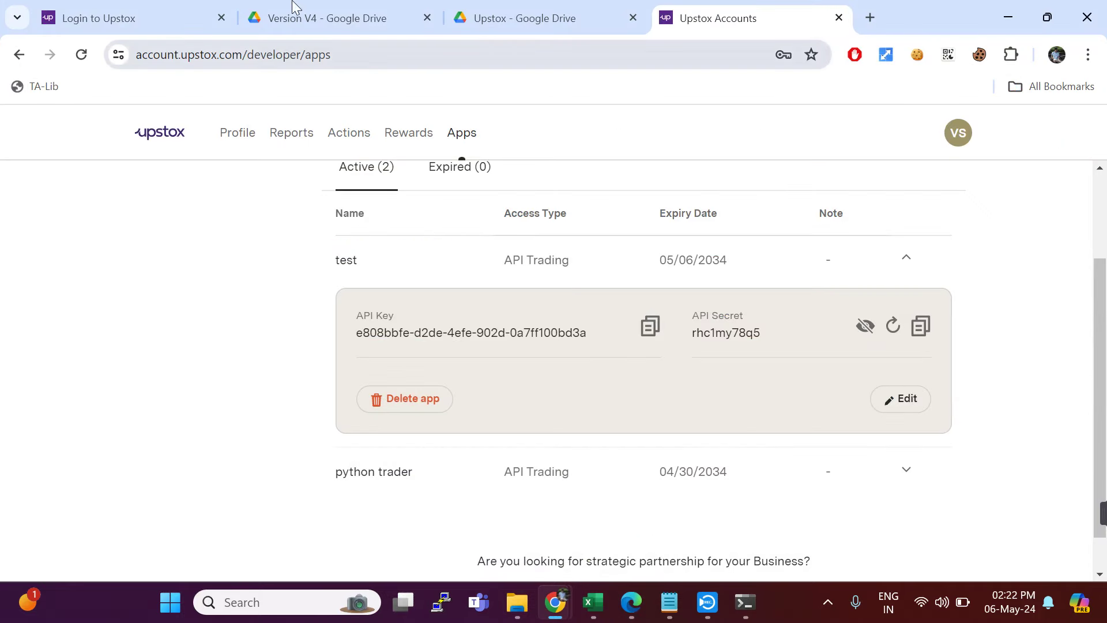
Step: Search the web for 'upstox login' and open the official Login to Upstox result
{"action": "left_click", "coordinate": [154, 8]}
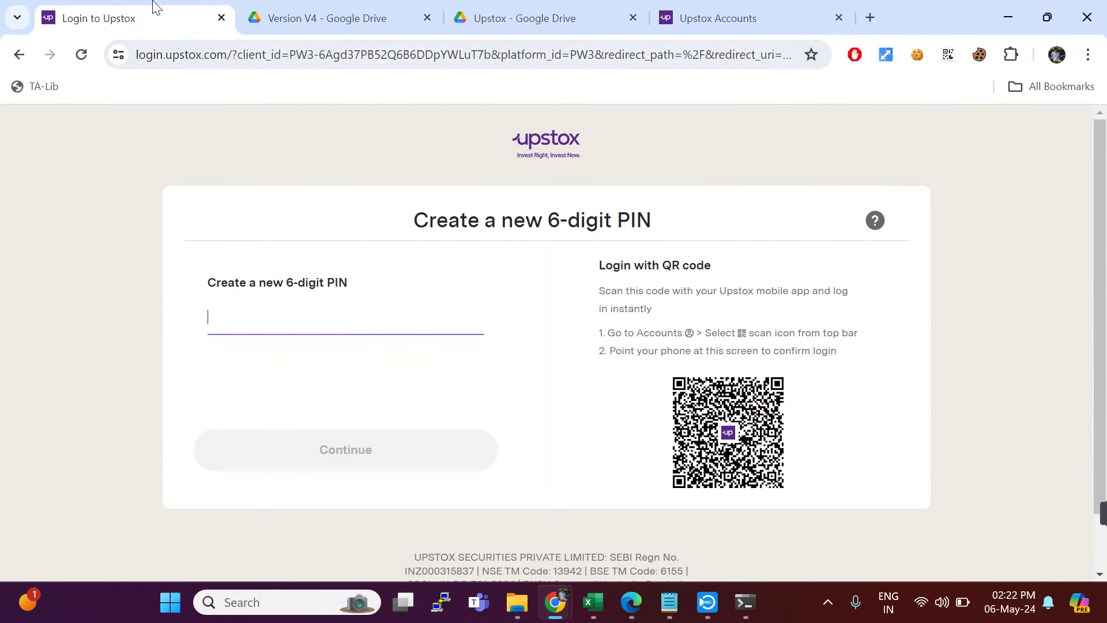
{"action": "left_click", "coordinate": [215, 54]}
{"action": "type", "text": "upst"}
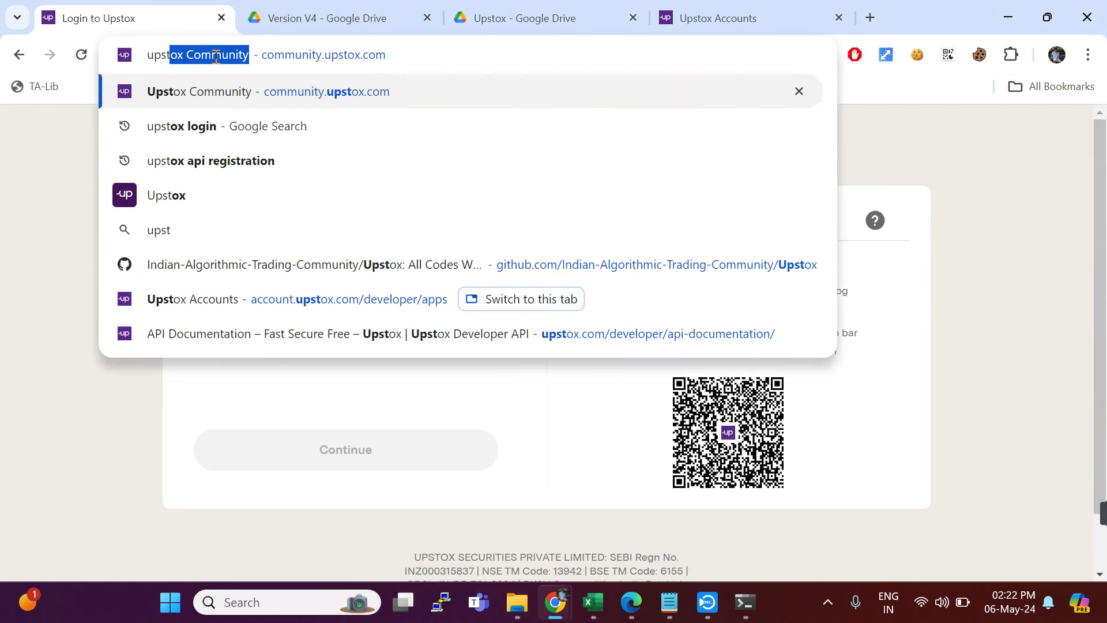
{"action": "type", "text": "o"}
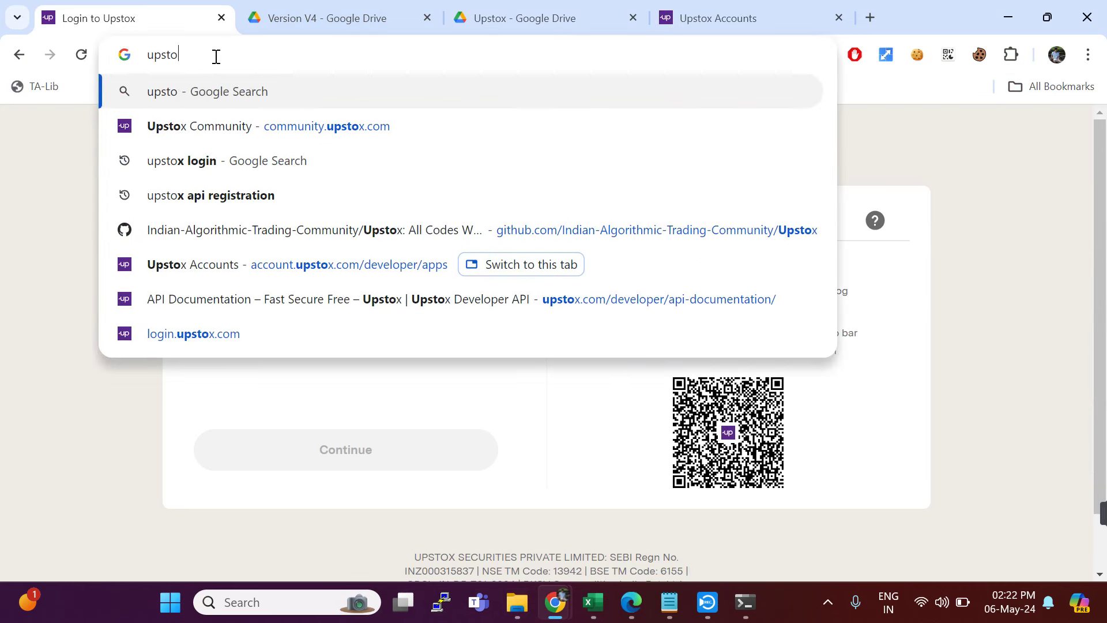
{"action": "type", "text": "x login"}
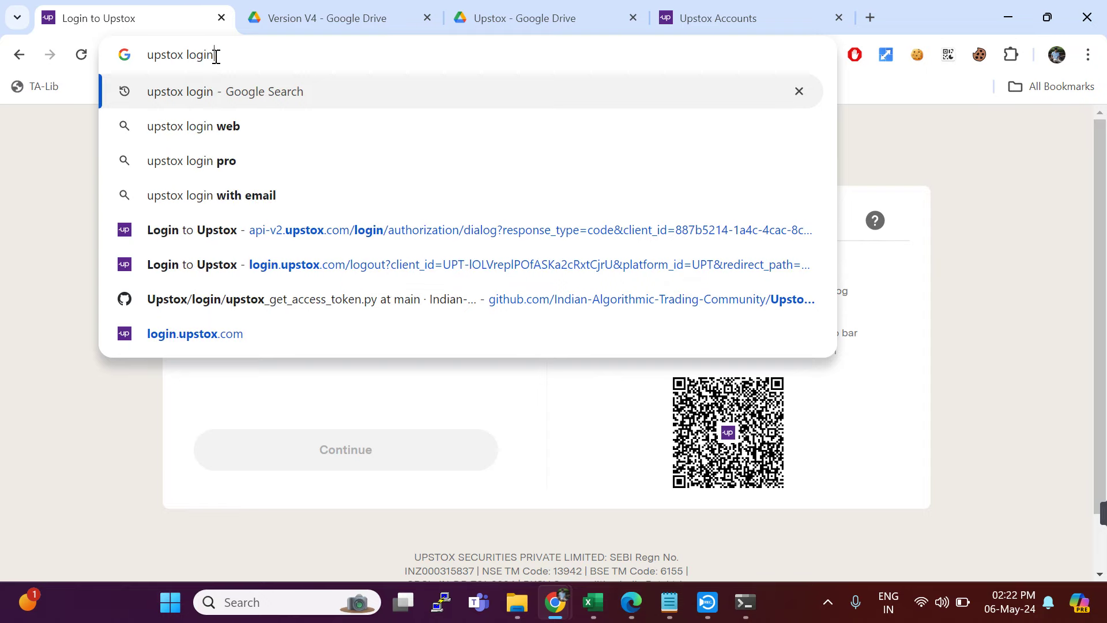
{"action": "key", "text": "Return"}
{"action": "left_click", "coordinate": [197, 340]}
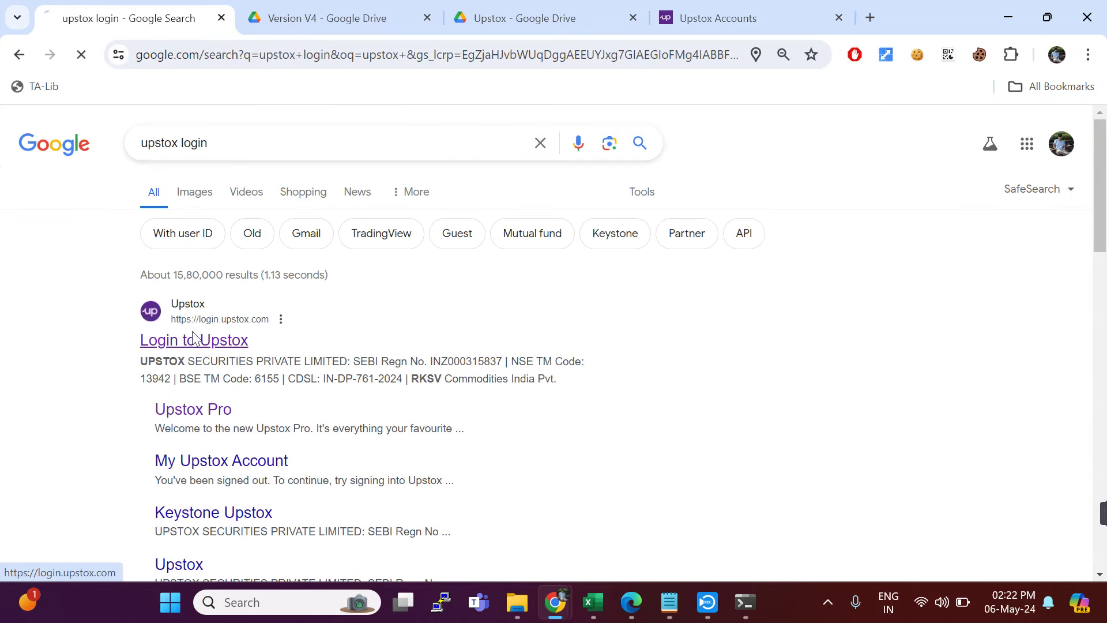
Step: In Upstox Pro, dismiss the SEBI risk notice and open My Account from the account menu
{"action": "left_click_drag", "start_coordinate": [126, 7], "coordinate": [736, 5]}
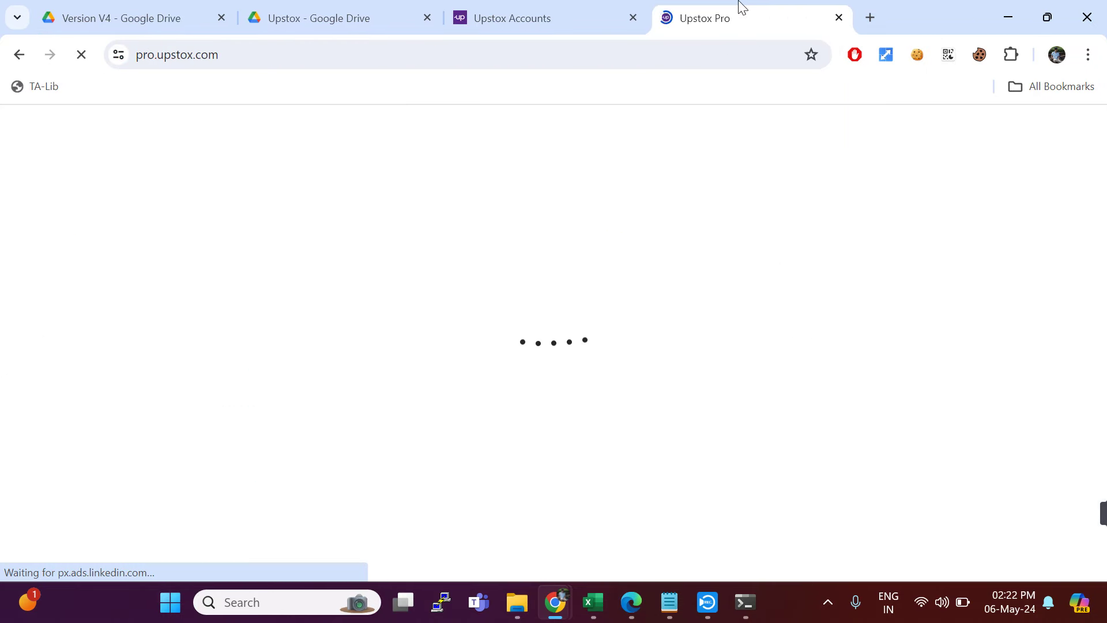
{"action": "left_click", "coordinate": [606, 6]}
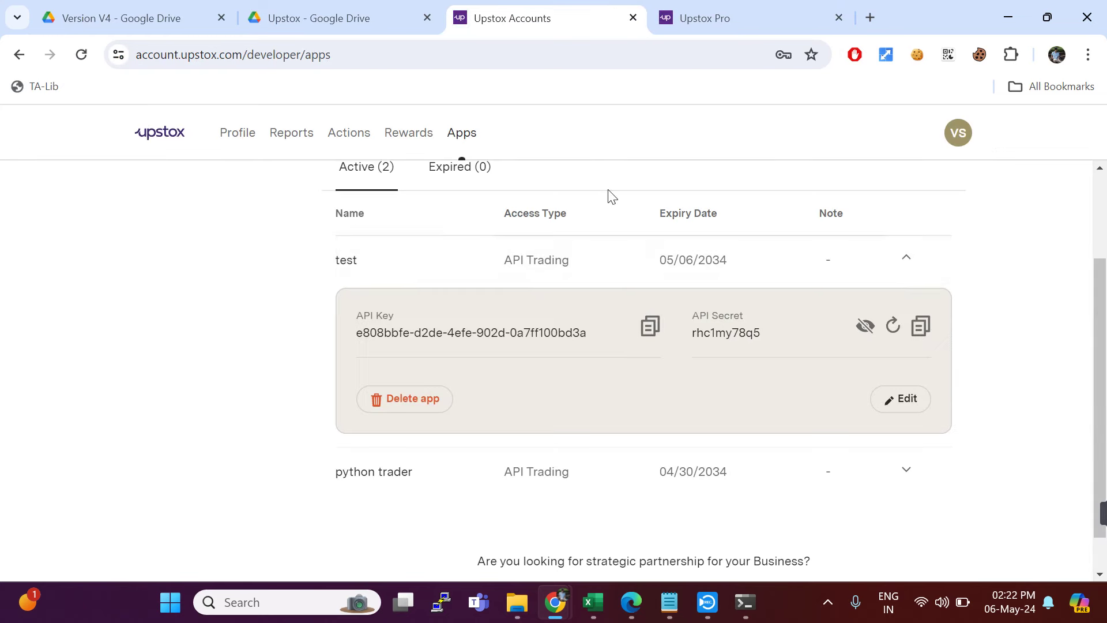
{"action": "left_click", "coordinate": [740, 6]}
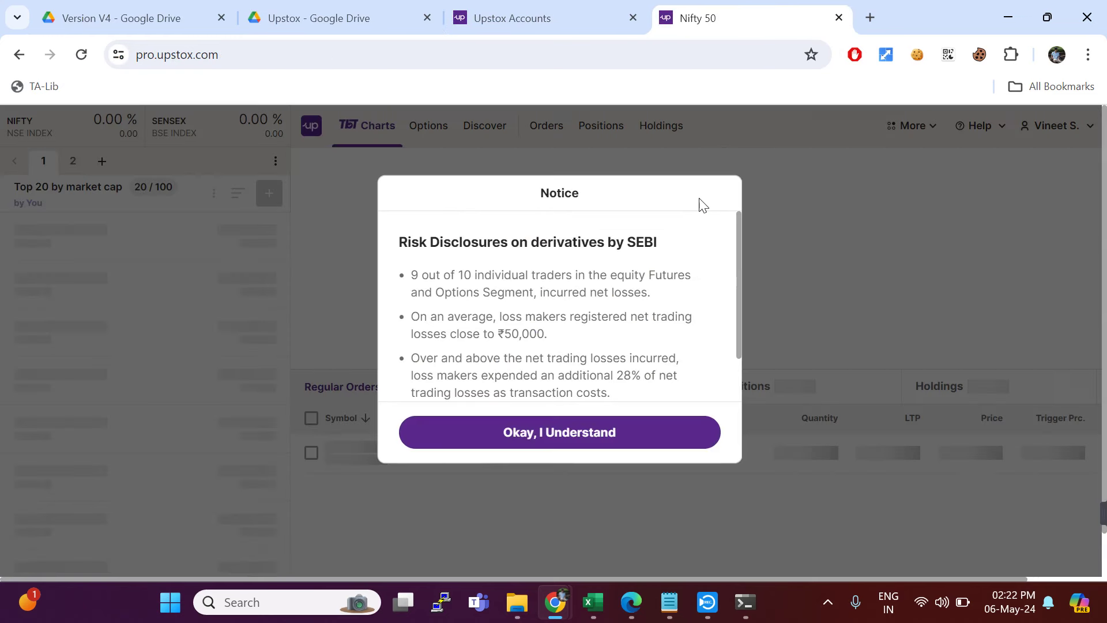
{"action": "left_click", "coordinate": [581, 437]}
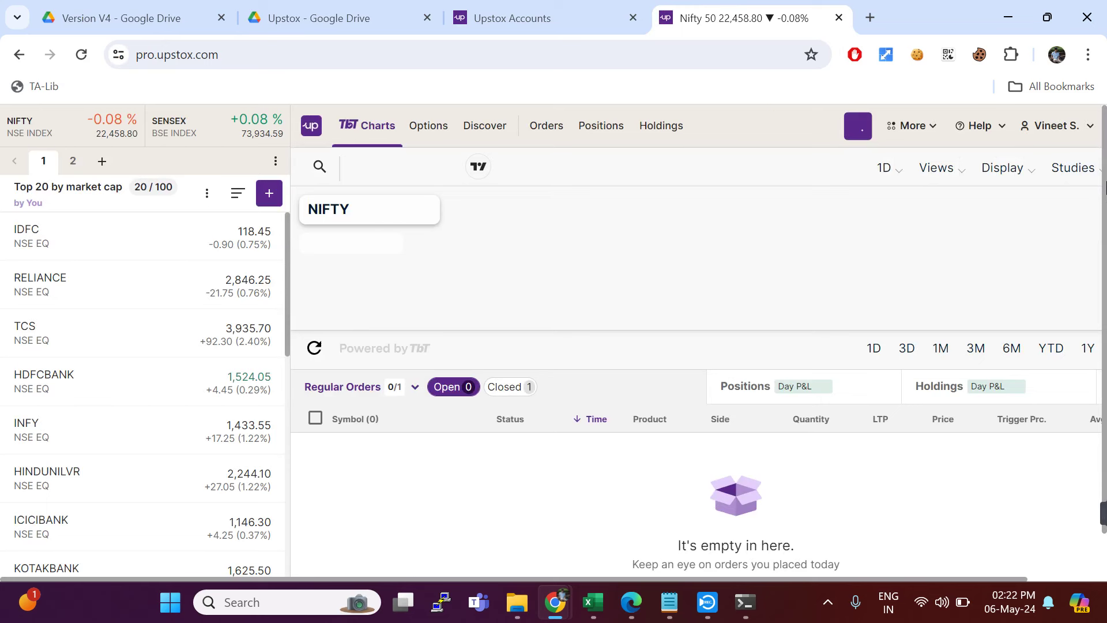
{"action": "left_click", "coordinate": [1041, 136]}
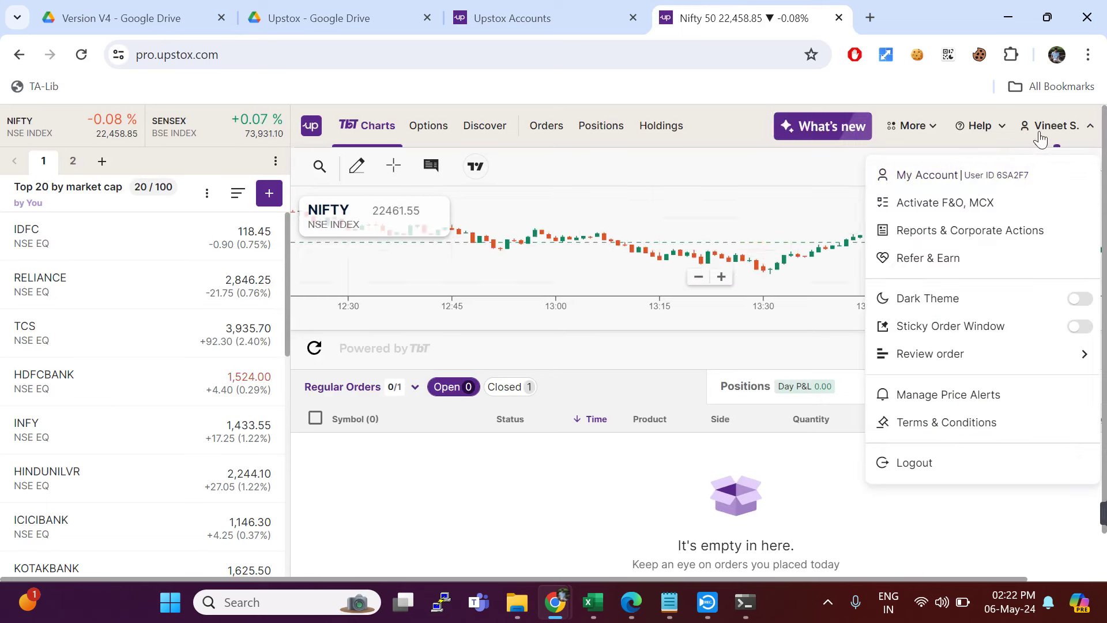
{"action": "left_click", "coordinate": [947, 180]}
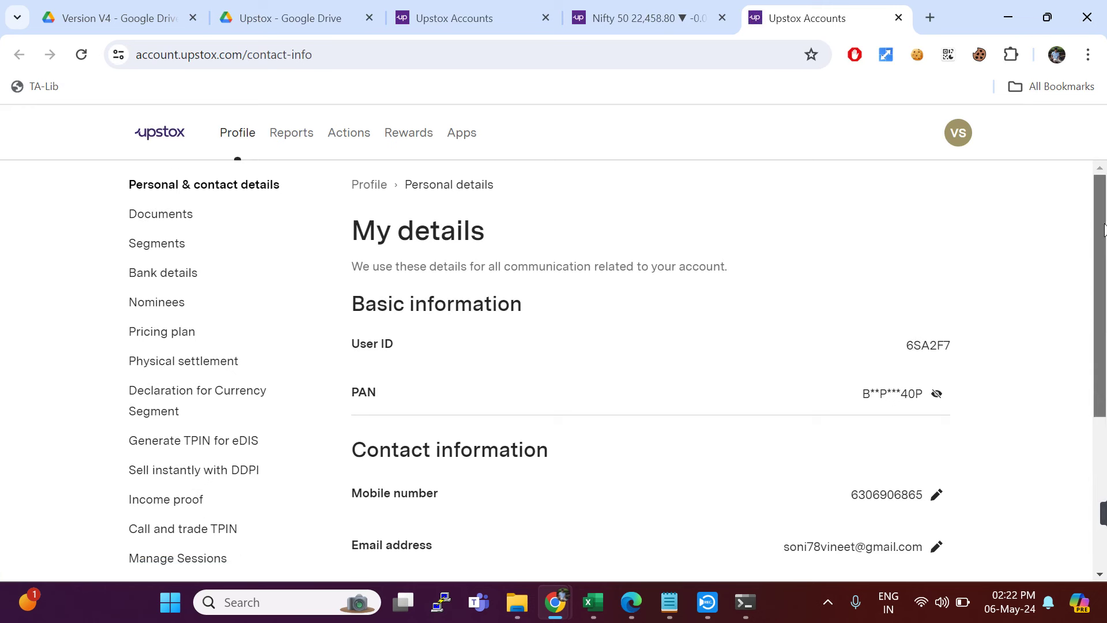
Step: View the Time-based OTP (TOTP) settings showing TOTP activated, then return to the Excel Config sheet
{"action": "scroll", "coordinate": [1104, 333], "scroll_direction": "down", "scroll_amount": 3}
{"action": "scroll", "coordinate": [1104, 323], "scroll_direction": "up", "scroll_amount": 1}
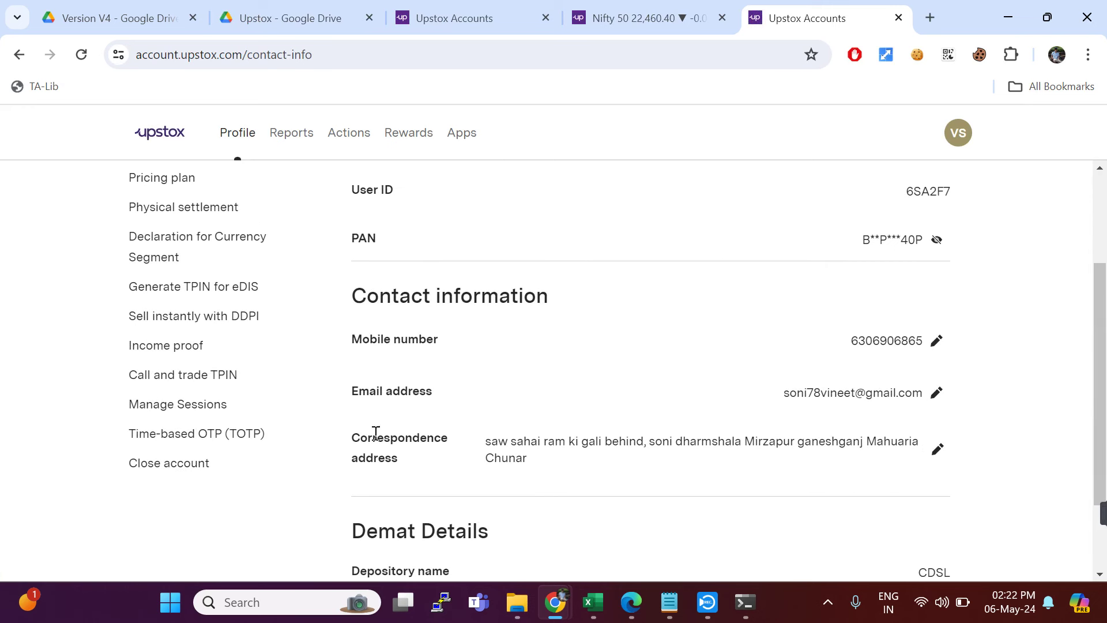
{"action": "left_click", "coordinate": [240, 444]}
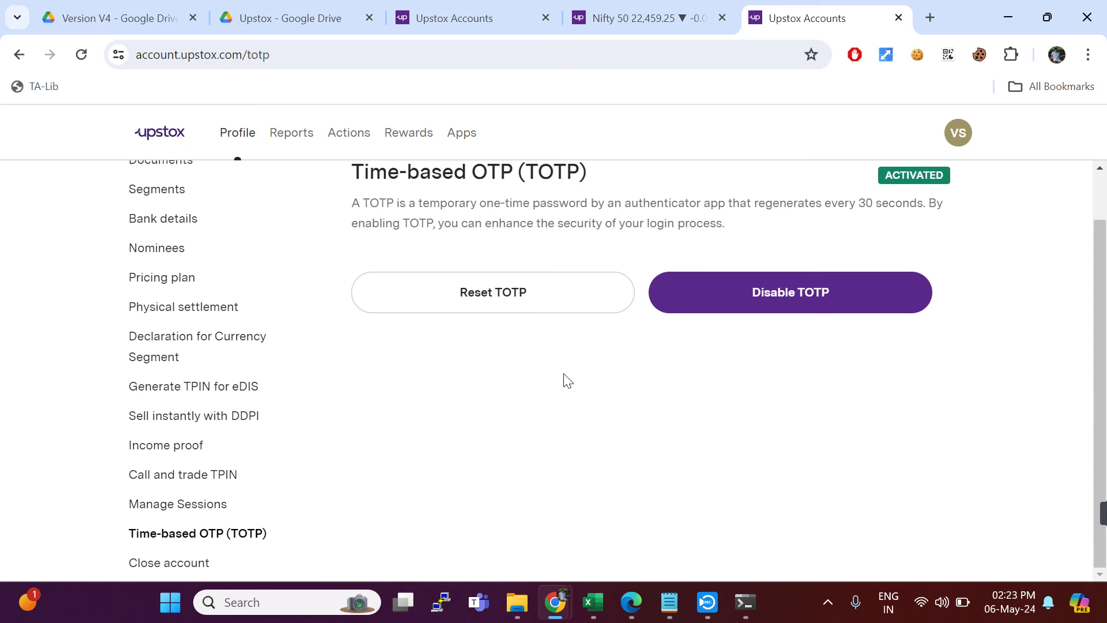
{"action": "left_click", "coordinate": [675, 612]}
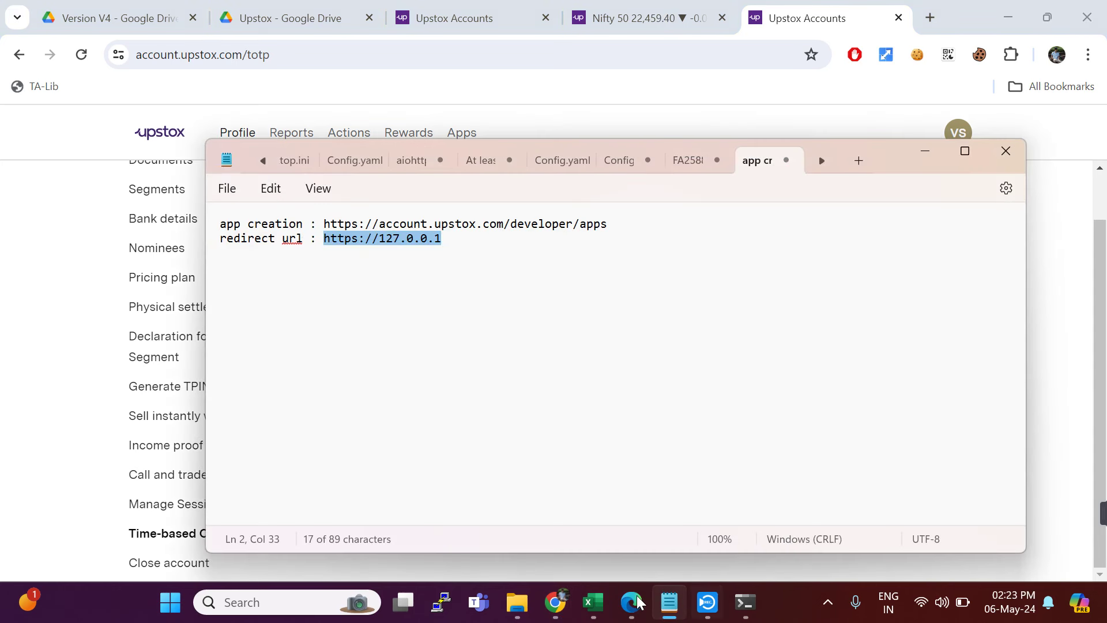
{"action": "left_click", "coordinate": [591, 605]}
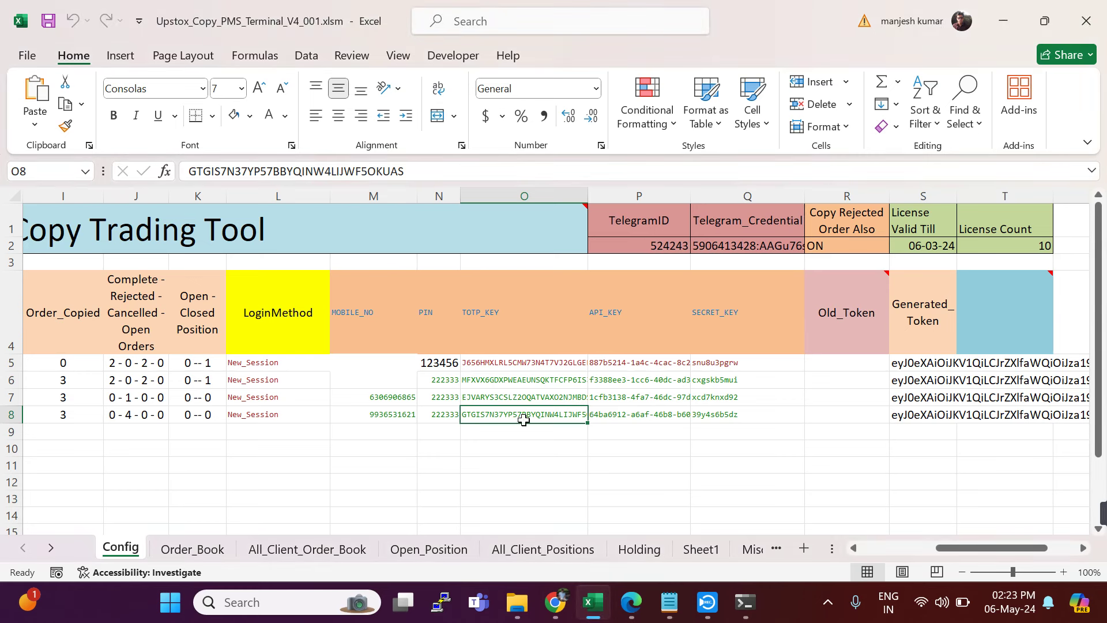
Step: Inspect the mobile number in M8, then move to column A of empty row 10
{"action": "left_click", "coordinate": [401, 414]}
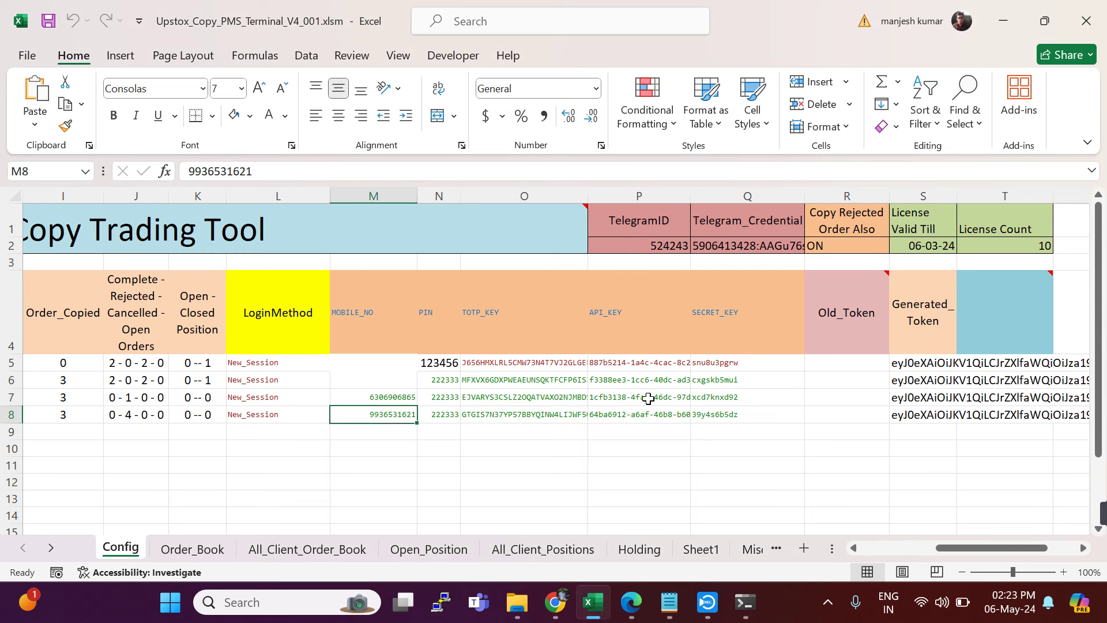
{"action": "left_click", "coordinate": [461, 445]}
{"action": "key", "text": "Left"}
{"action": "key", "text": "Left"}
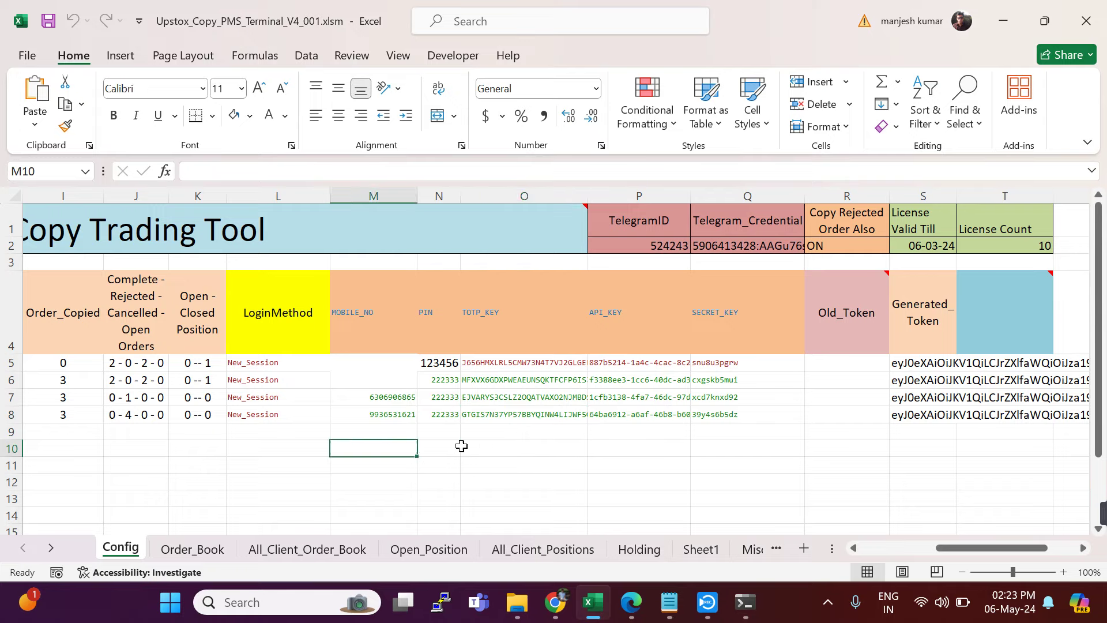
{"action": "key", "text": "Home"}
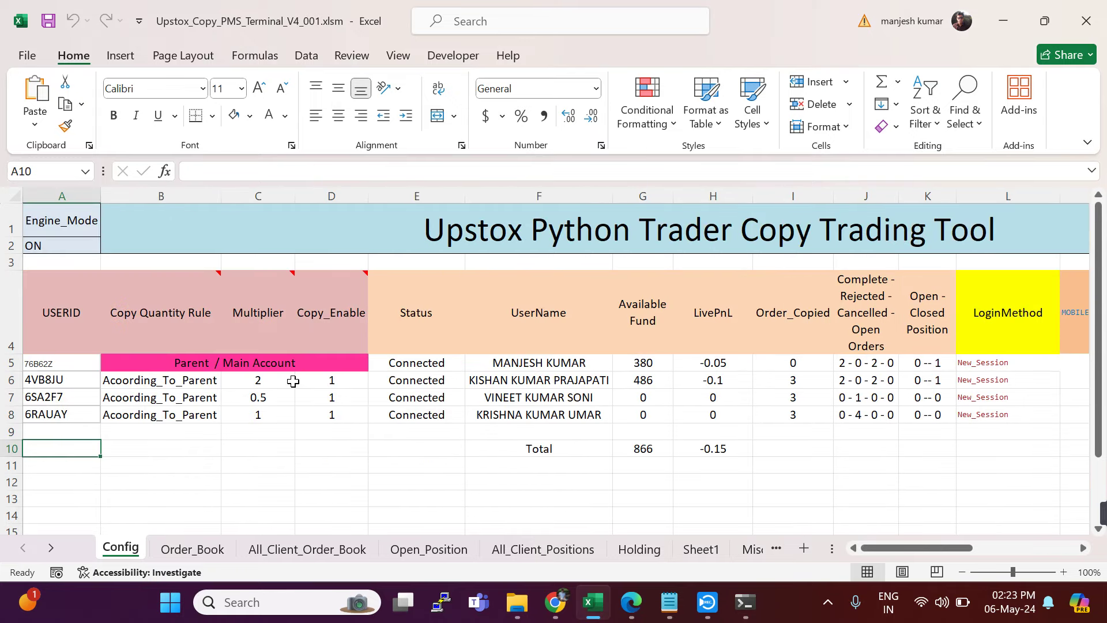
Step: Set the Multiplier in C6 and C7 to 1, check Connected status, and open Order_Book
{"action": "left_click", "coordinate": [271, 383]}
{"action": "type", "text": "1"}
{"action": "key", "text": "Return"}
{"action": "type", "text": "1"}
{"action": "key", "text": "Return"}
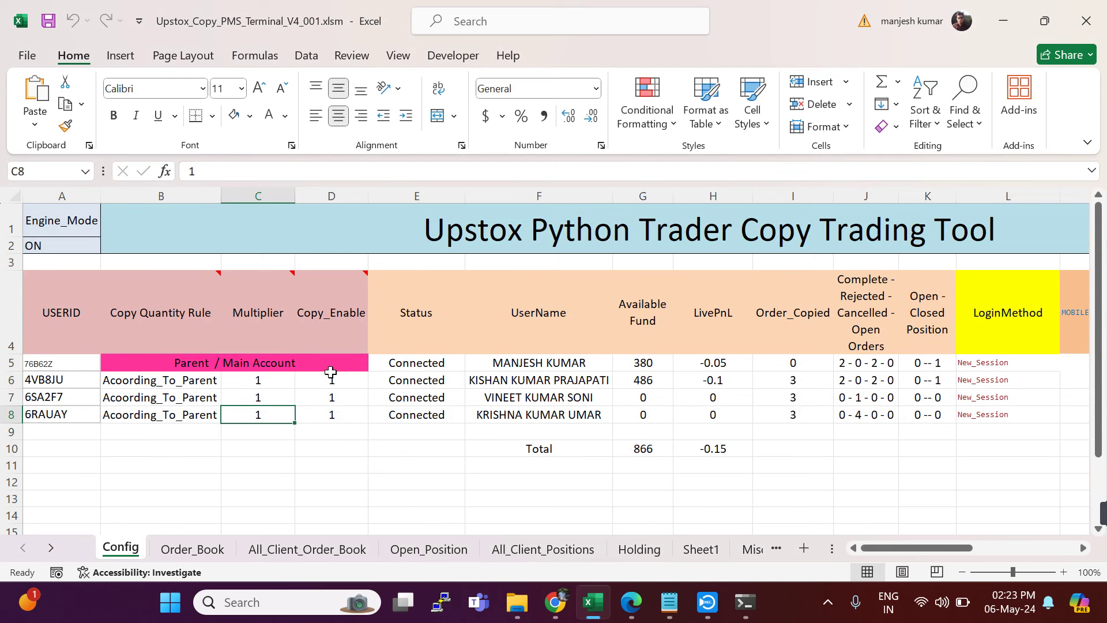
{"action": "left_click", "coordinate": [402, 391]}
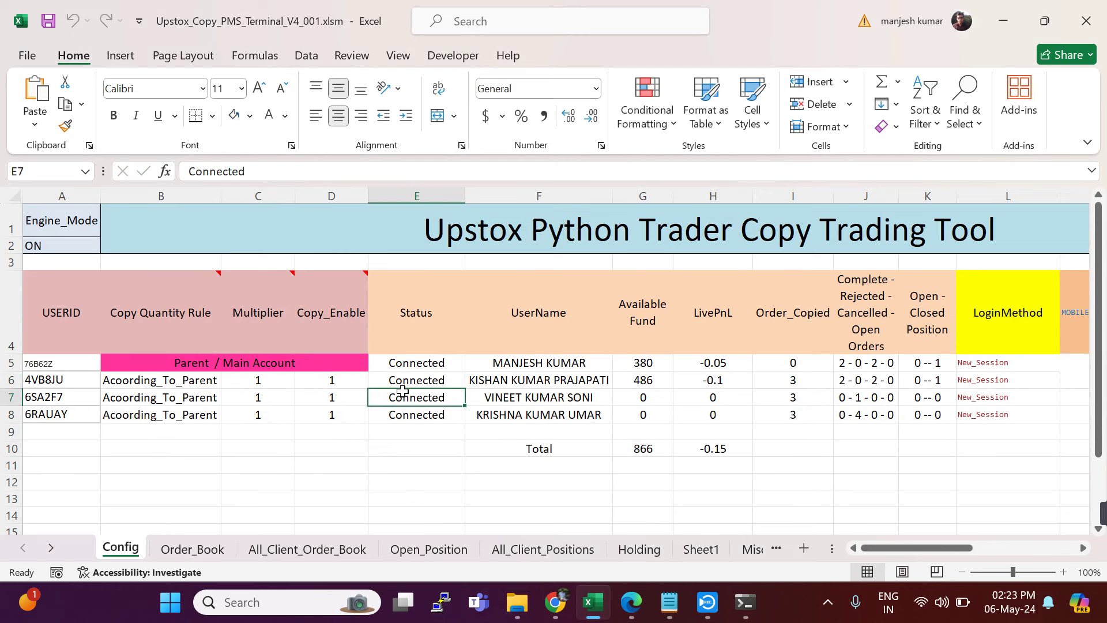
{"action": "left_click", "coordinate": [194, 549]}
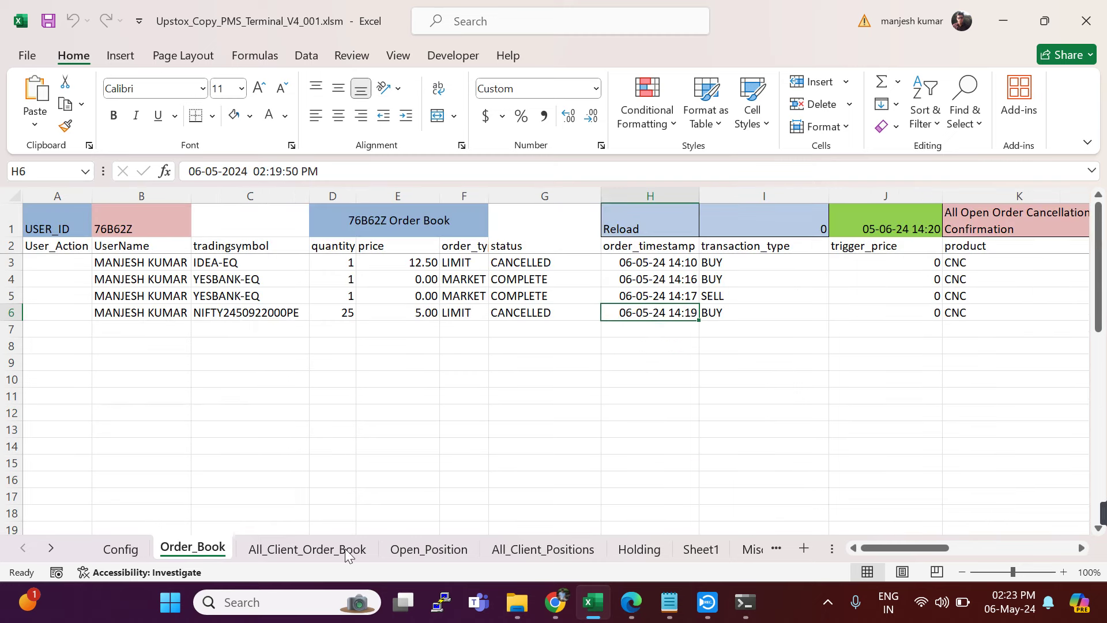
Step: Look through the Open_Position, All_Client_Positions and Holding sheets, then go back to Config
{"action": "left_click", "coordinate": [442, 554]}
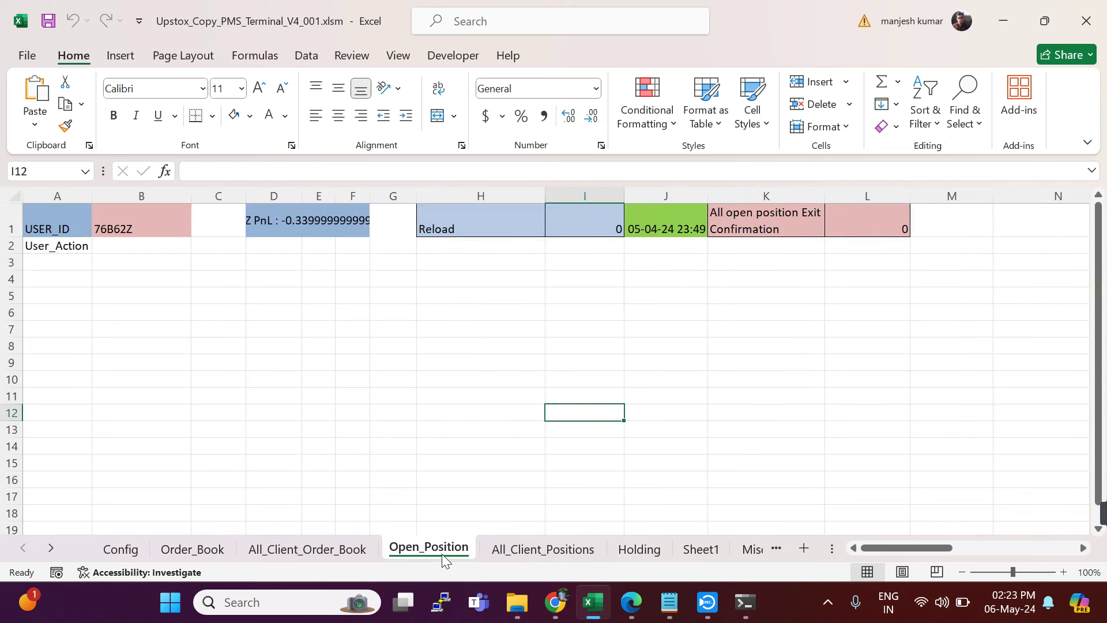
{"action": "left_click", "coordinate": [510, 552]}
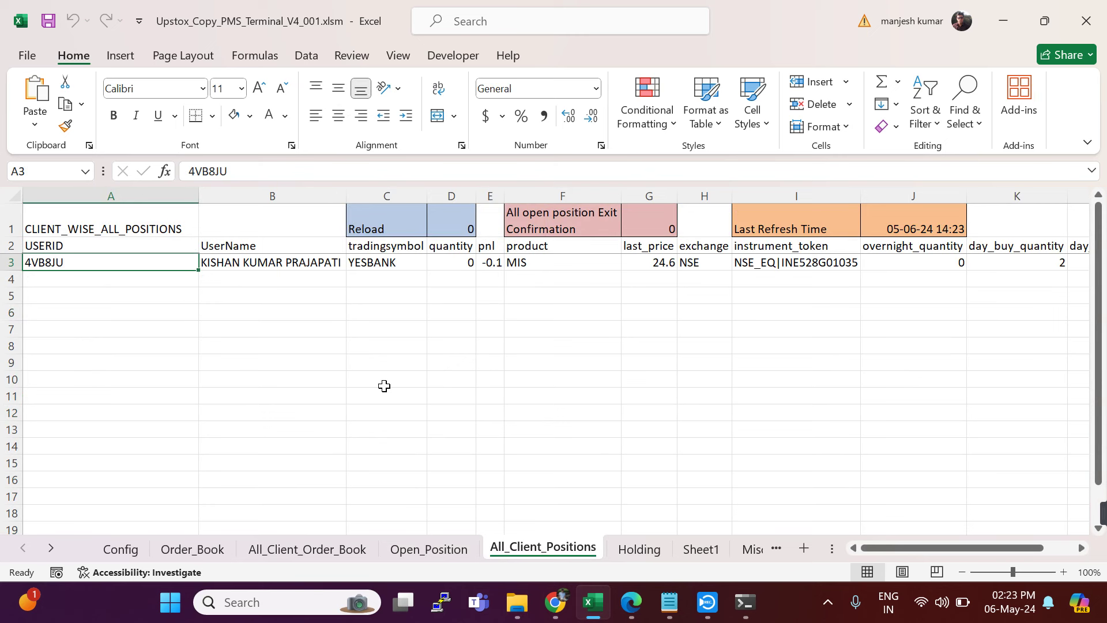
{"action": "left_click", "coordinate": [623, 546]}
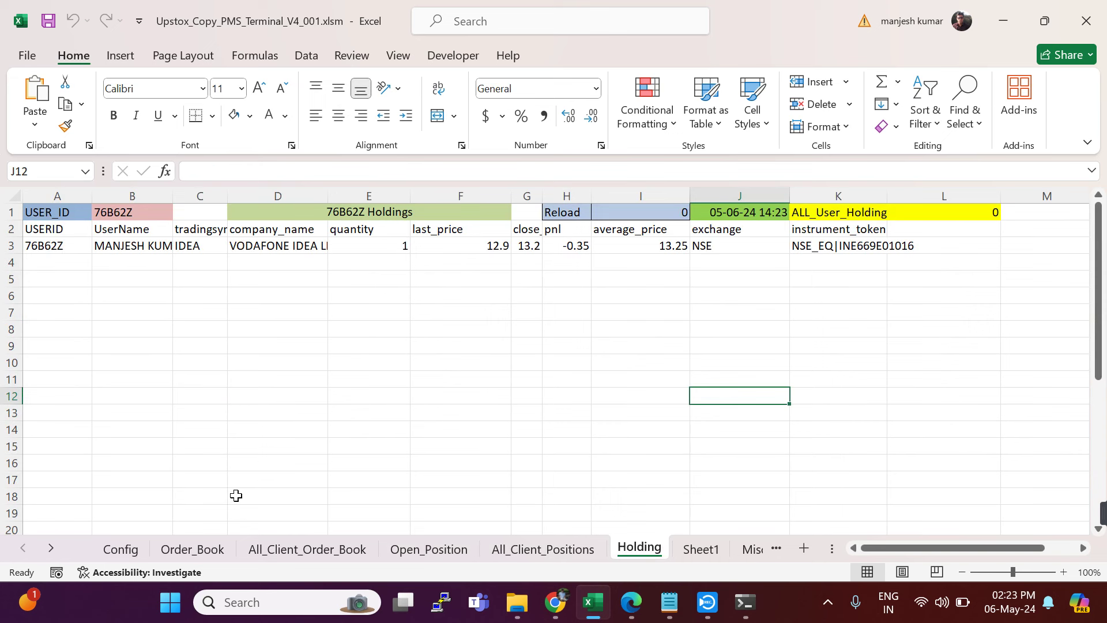
{"action": "left_click", "coordinate": [113, 553]}
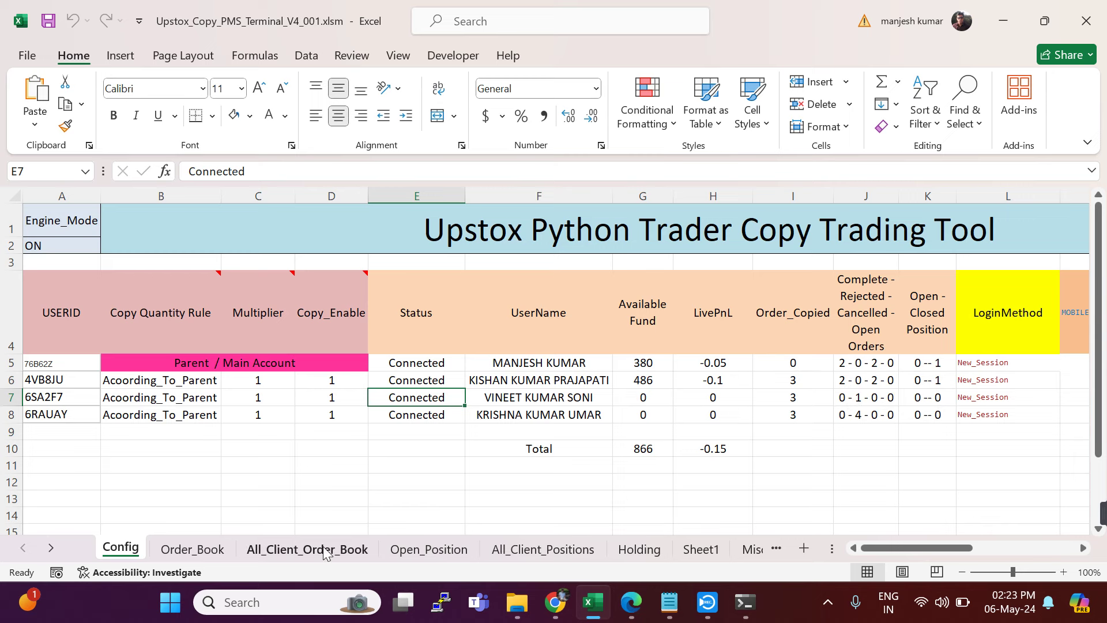
{"action": "left_click", "coordinate": [745, 606]}
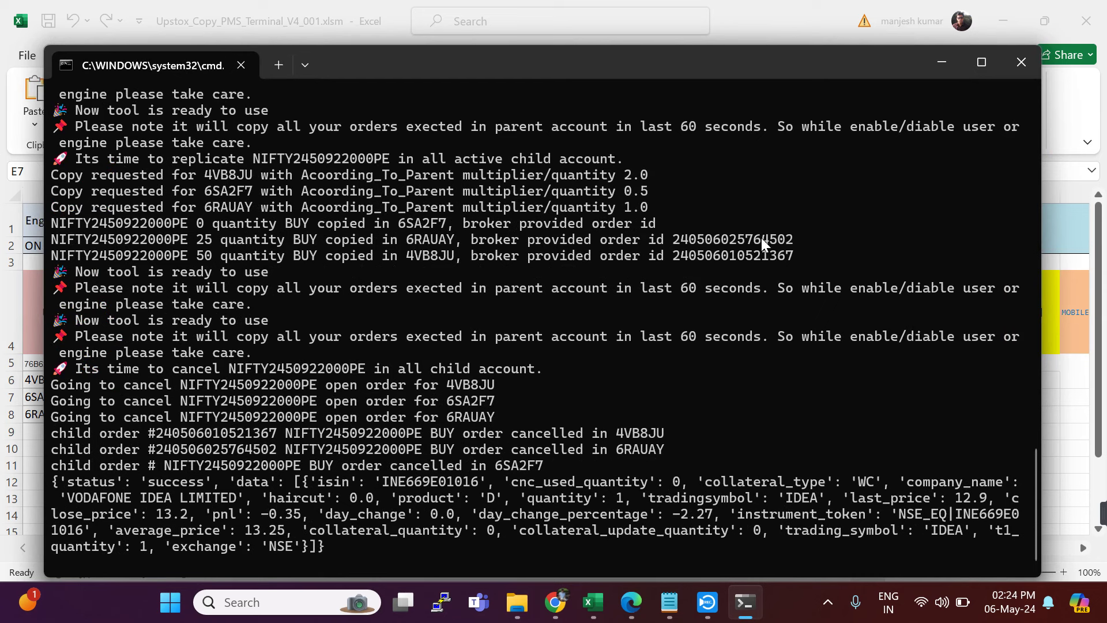
{"action": "left_click", "coordinate": [940, 64]}
{"action": "left_click", "coordinate": [659, 438]}
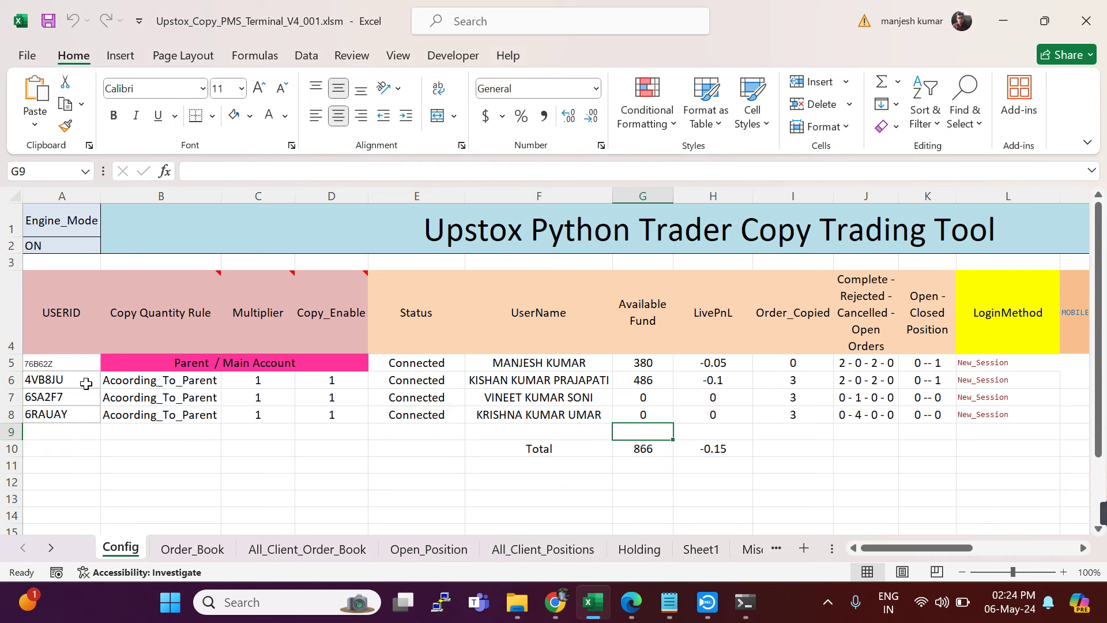
Step: Select cells A6 through A10 holding the child account user IDs on the Config sheet
{"action": "left_click_drag", "start_coordinate": [78, 382], "coordinate": [74, 456]}
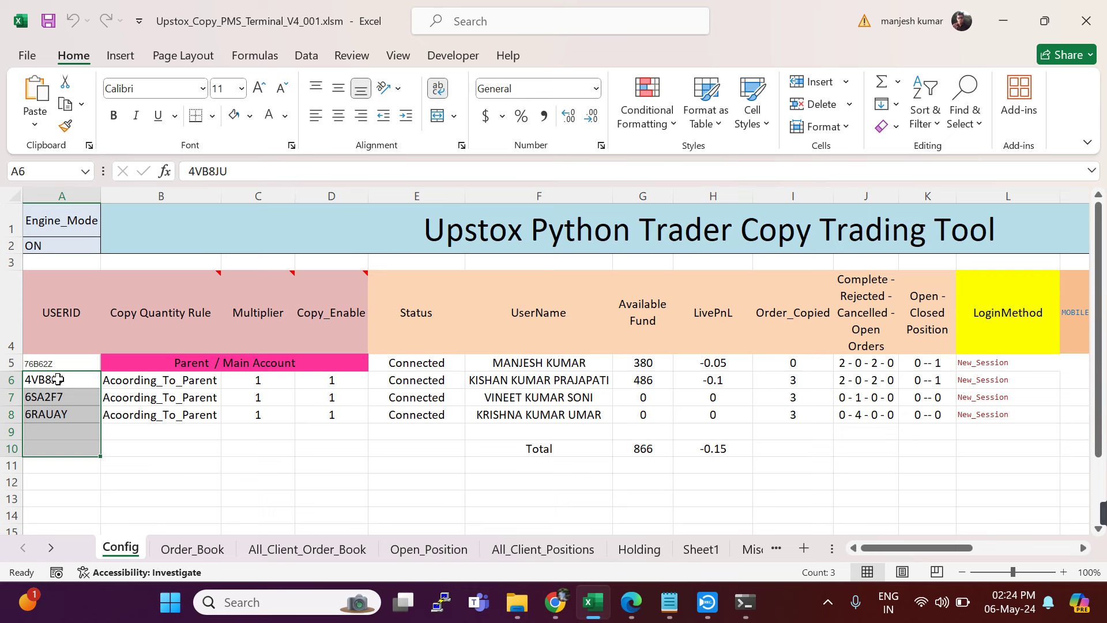